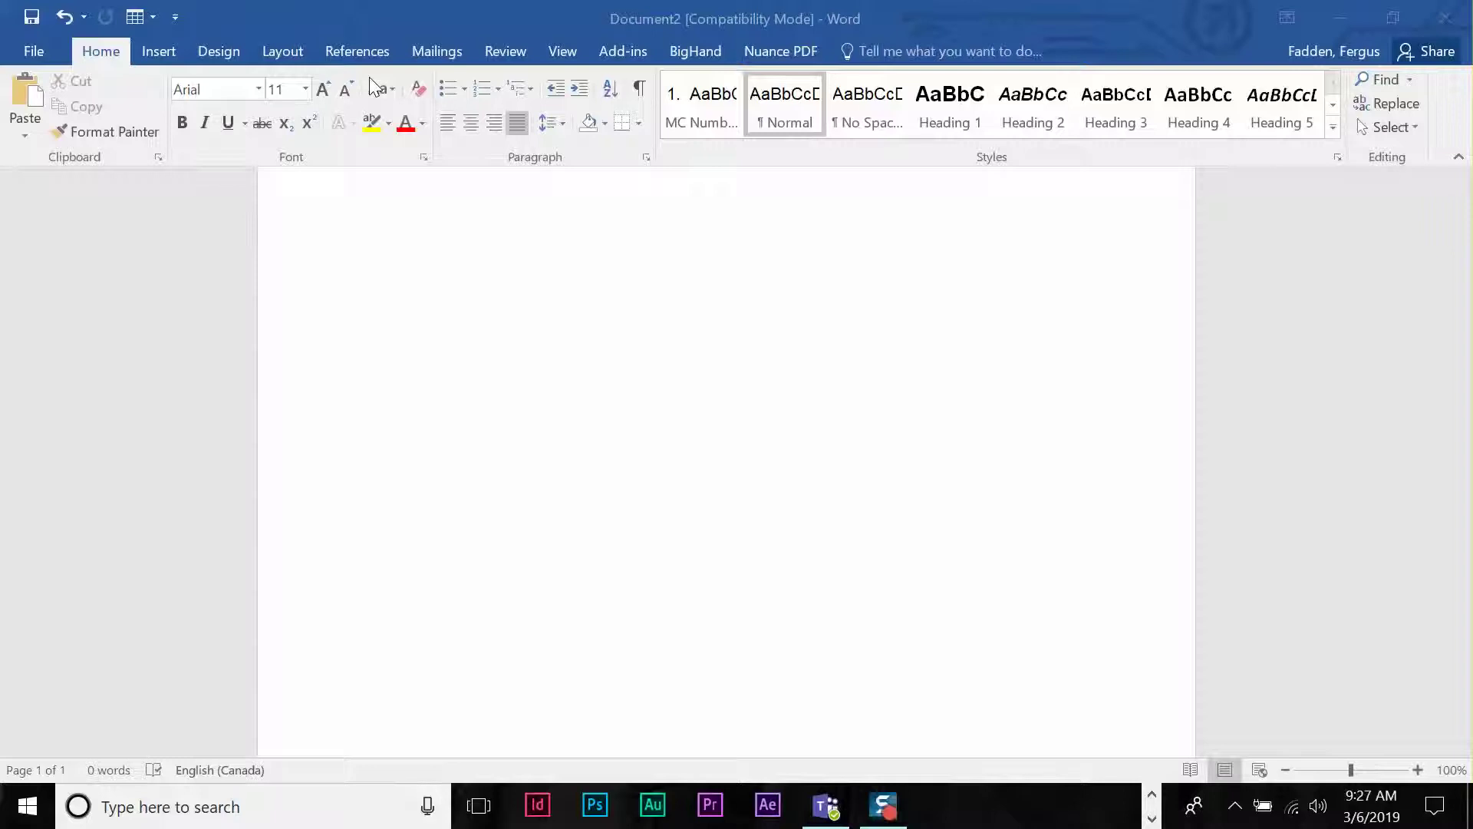
# Type 'First heading' and generate Lorem ipsum paragraphs beneath it with =lorem()
pyautogui.click(459, 286)
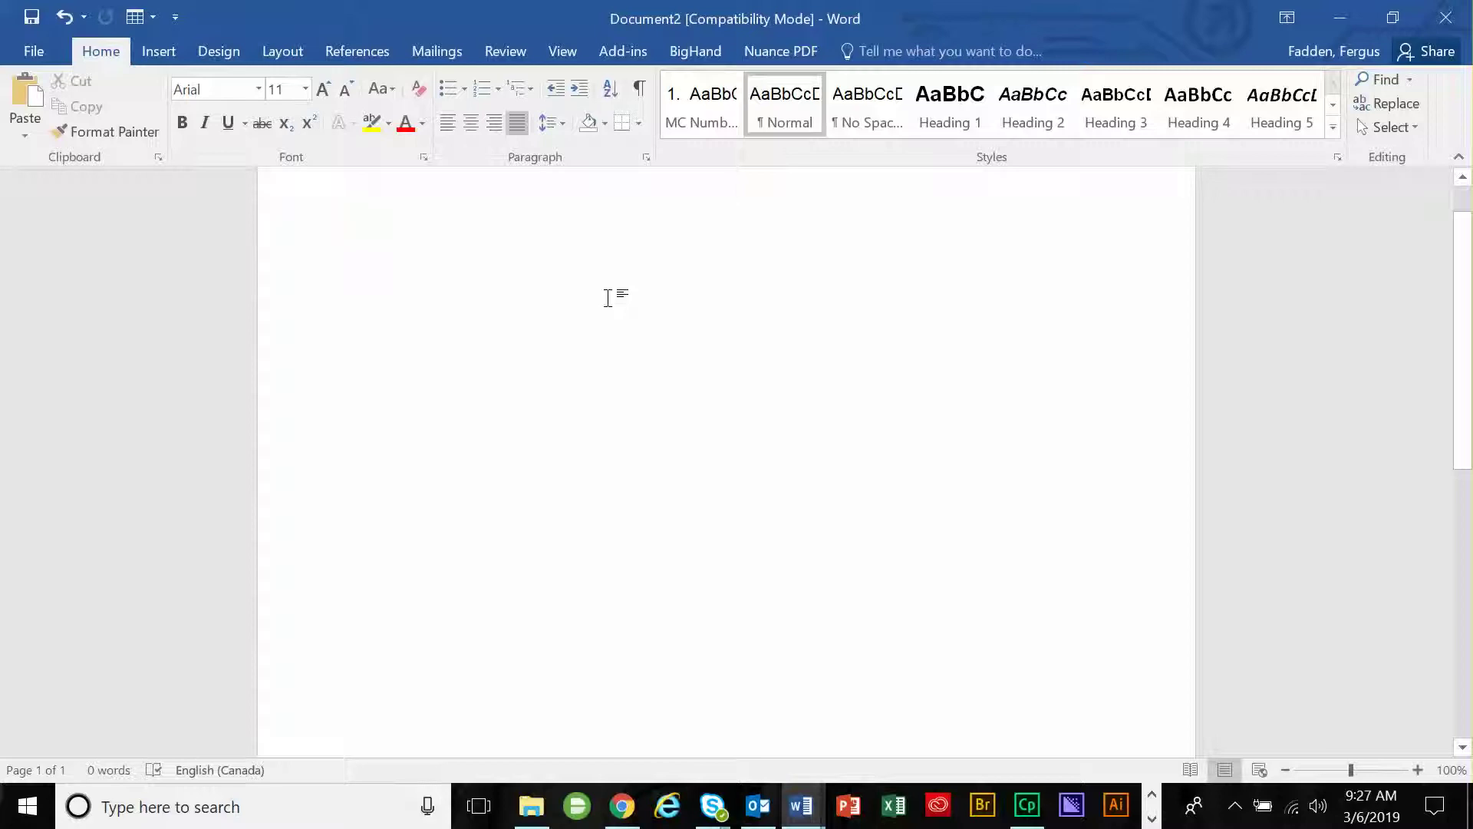
pyautogui.write('First')
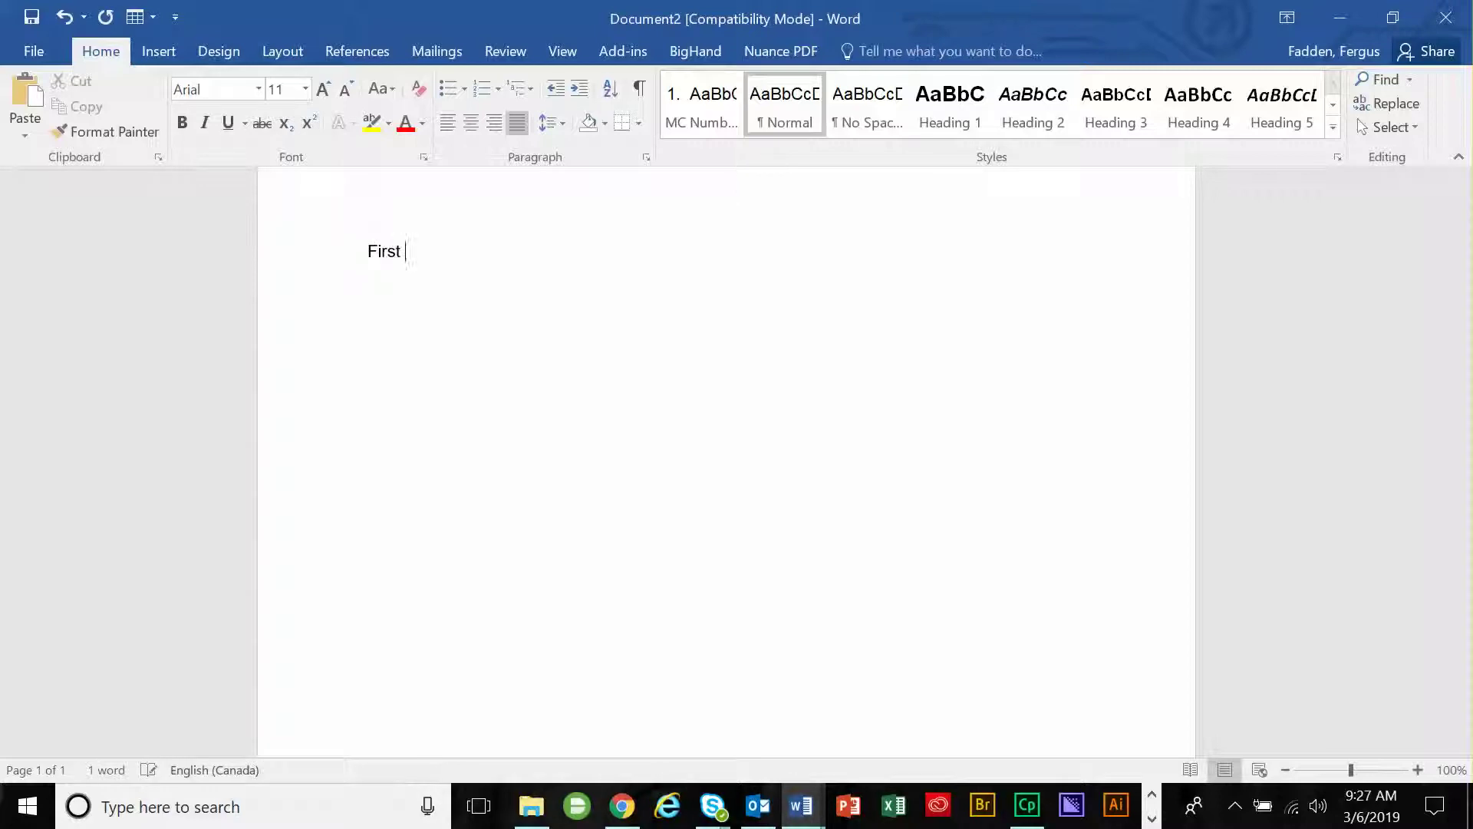
pyautogui.write(' heading')
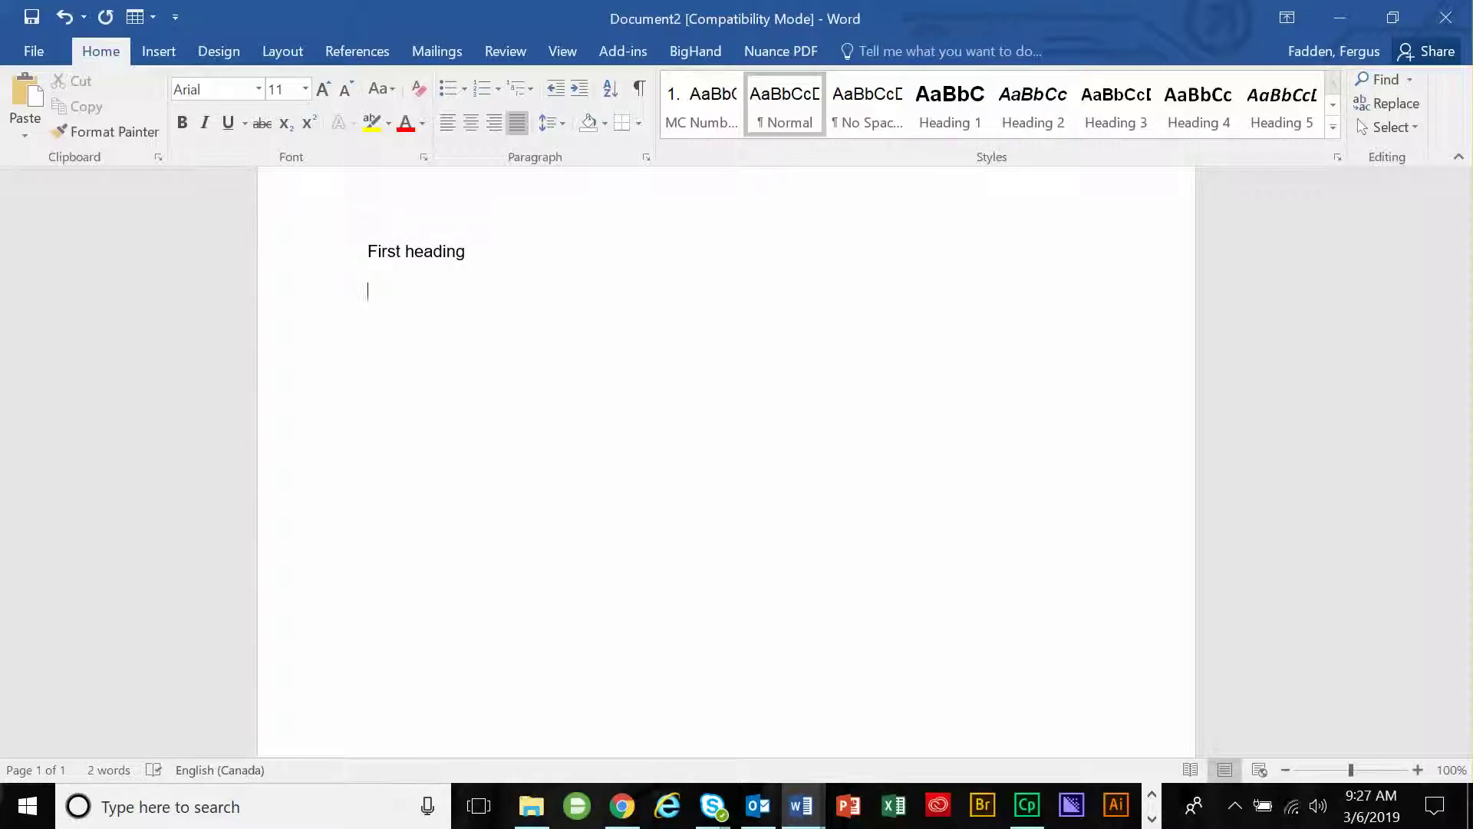
pyautogui.hotkey('alt', 'Tab')
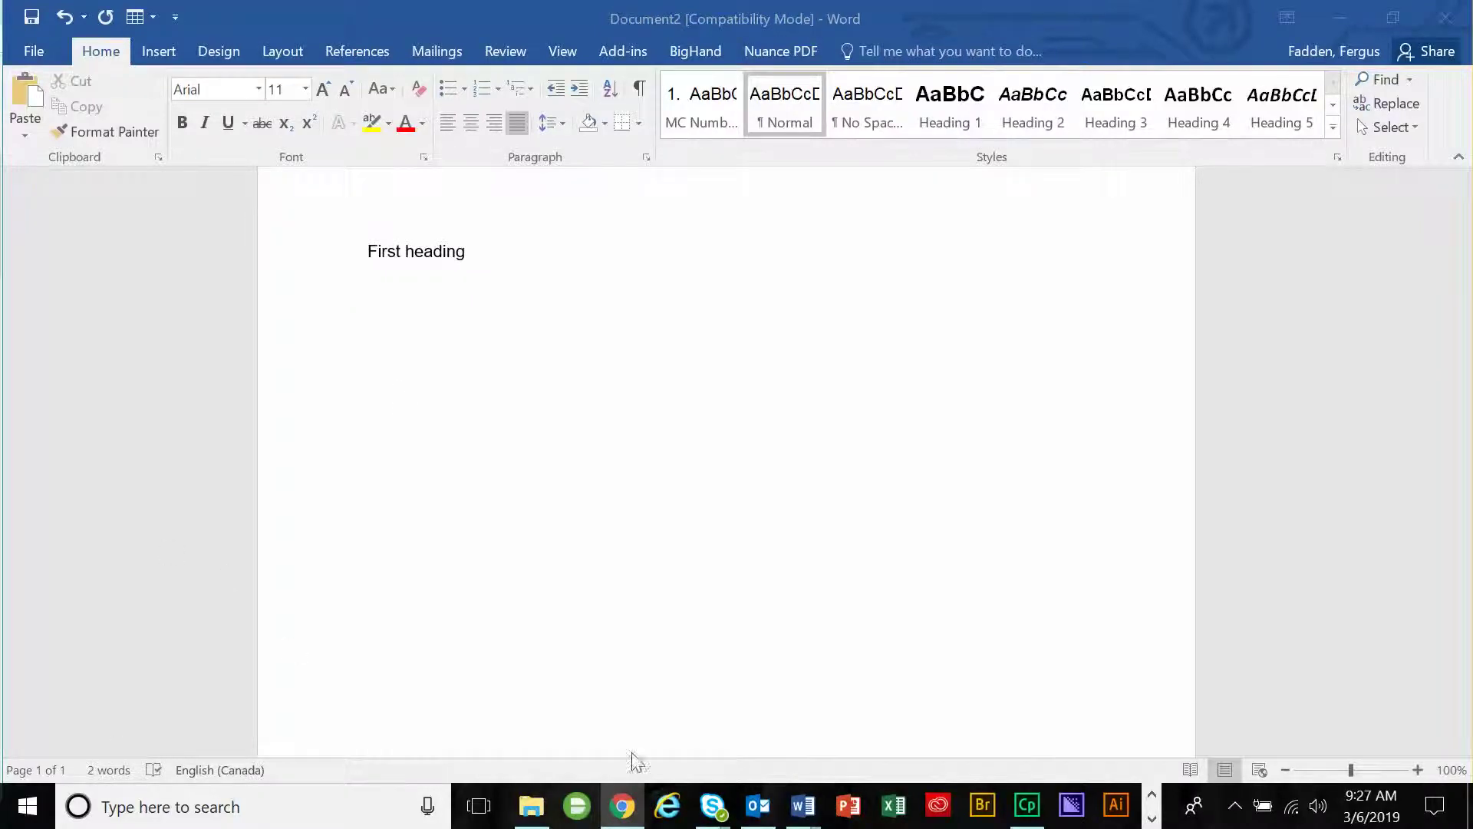
pyautogui.click(384, 284)
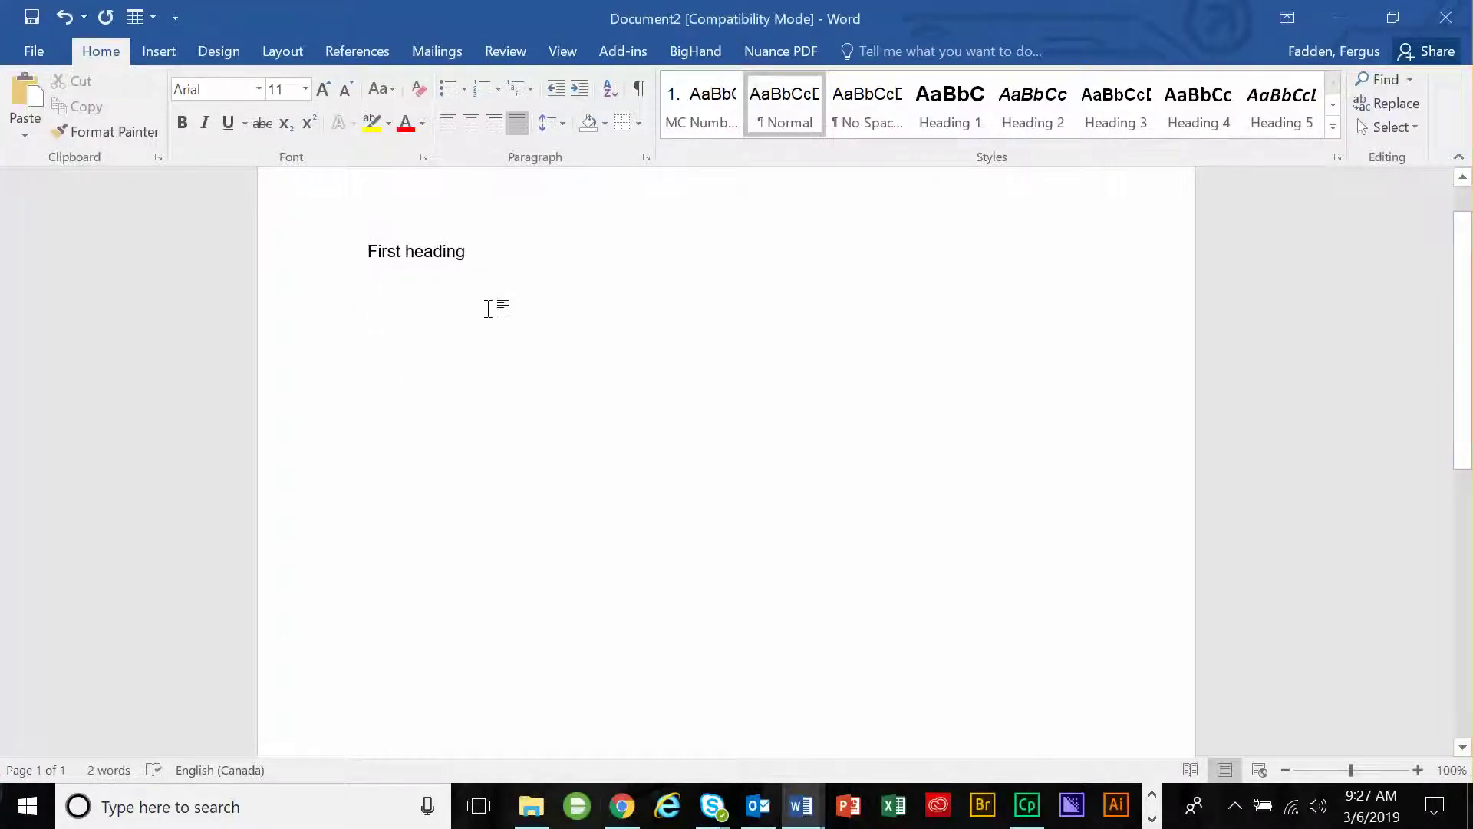
pyautogui.write('=lorem')
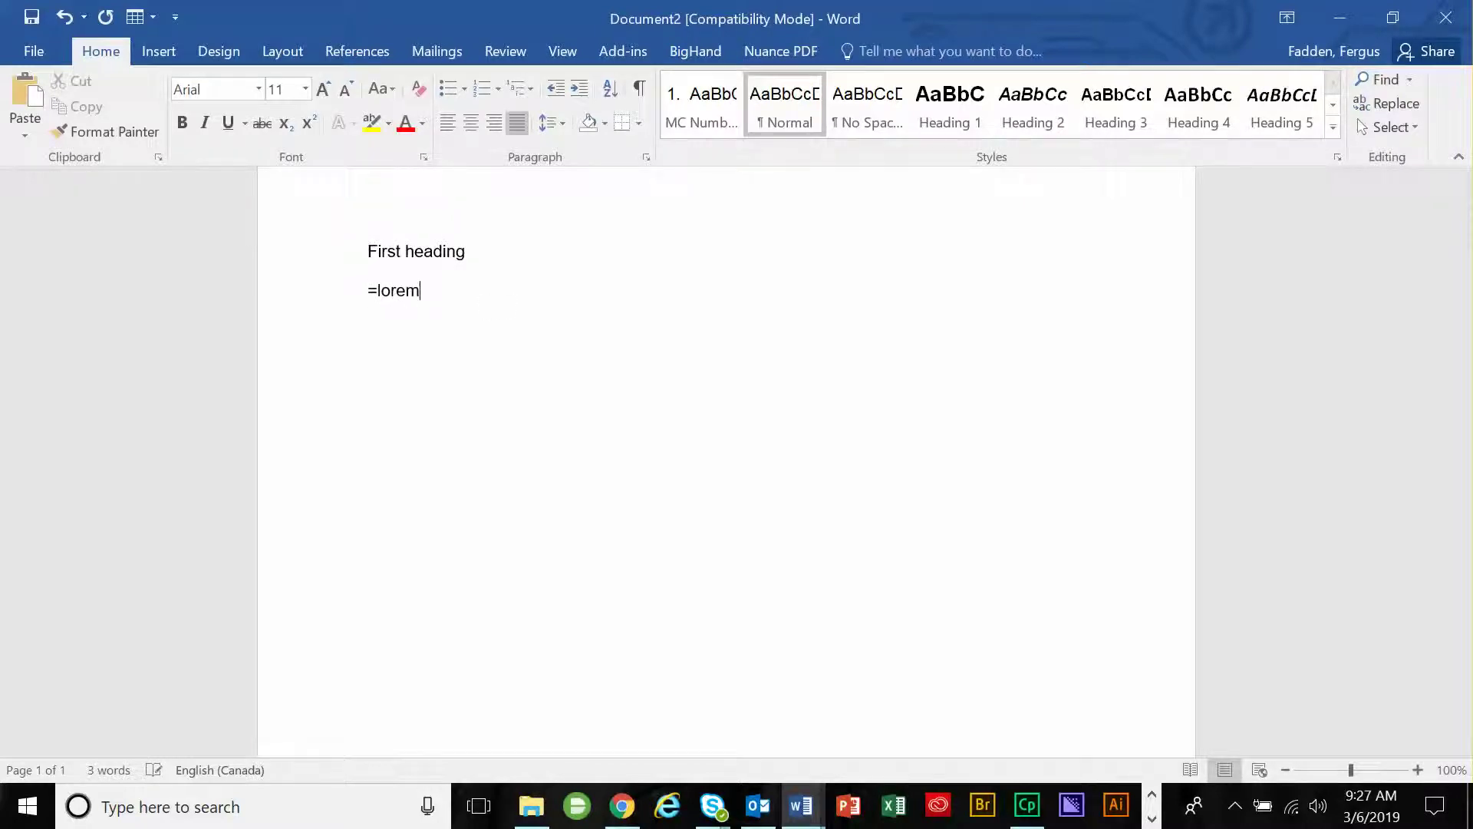
pyautogui.write('(')
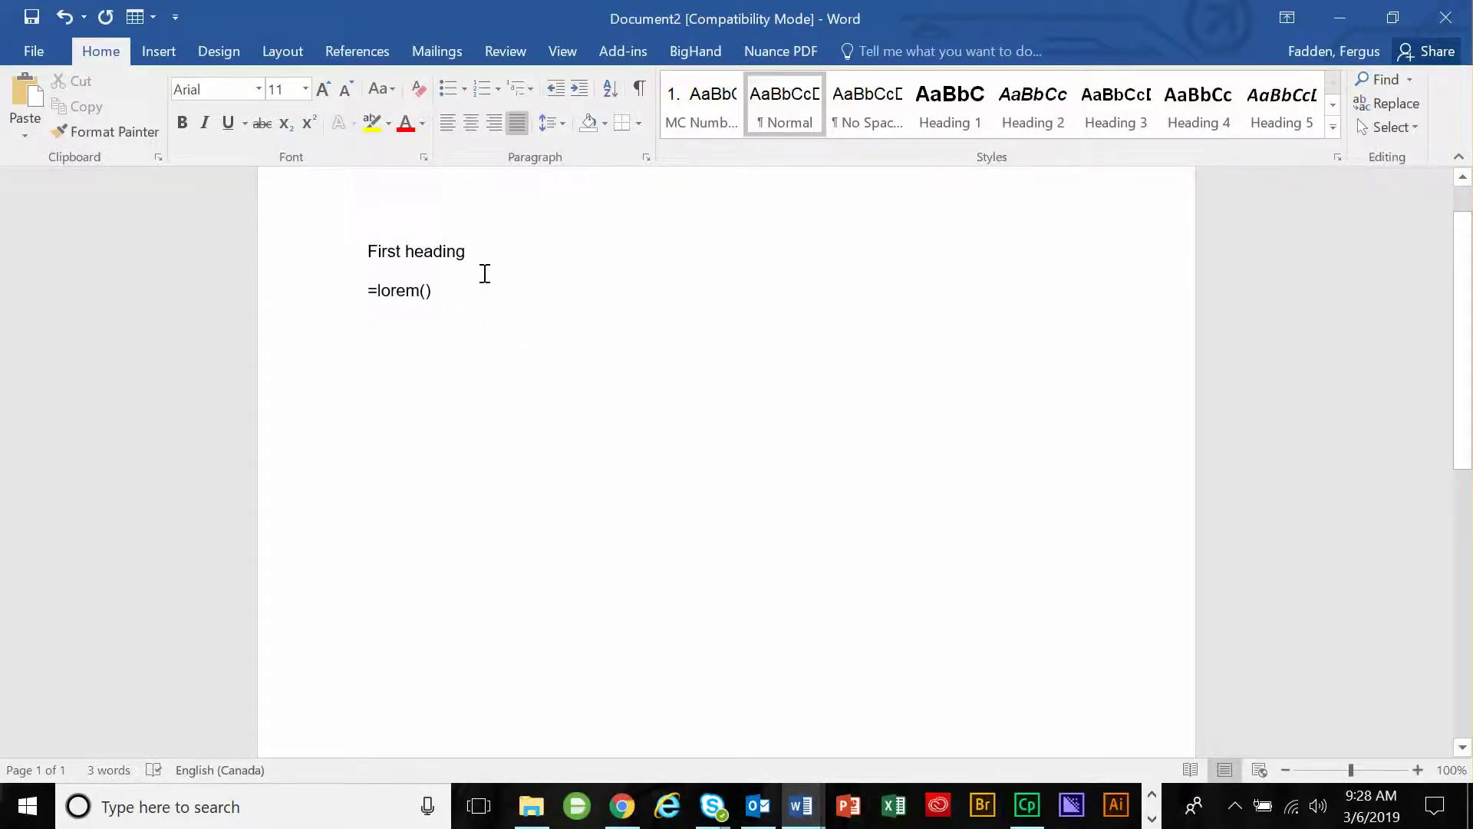
pyautogui.press('Return')
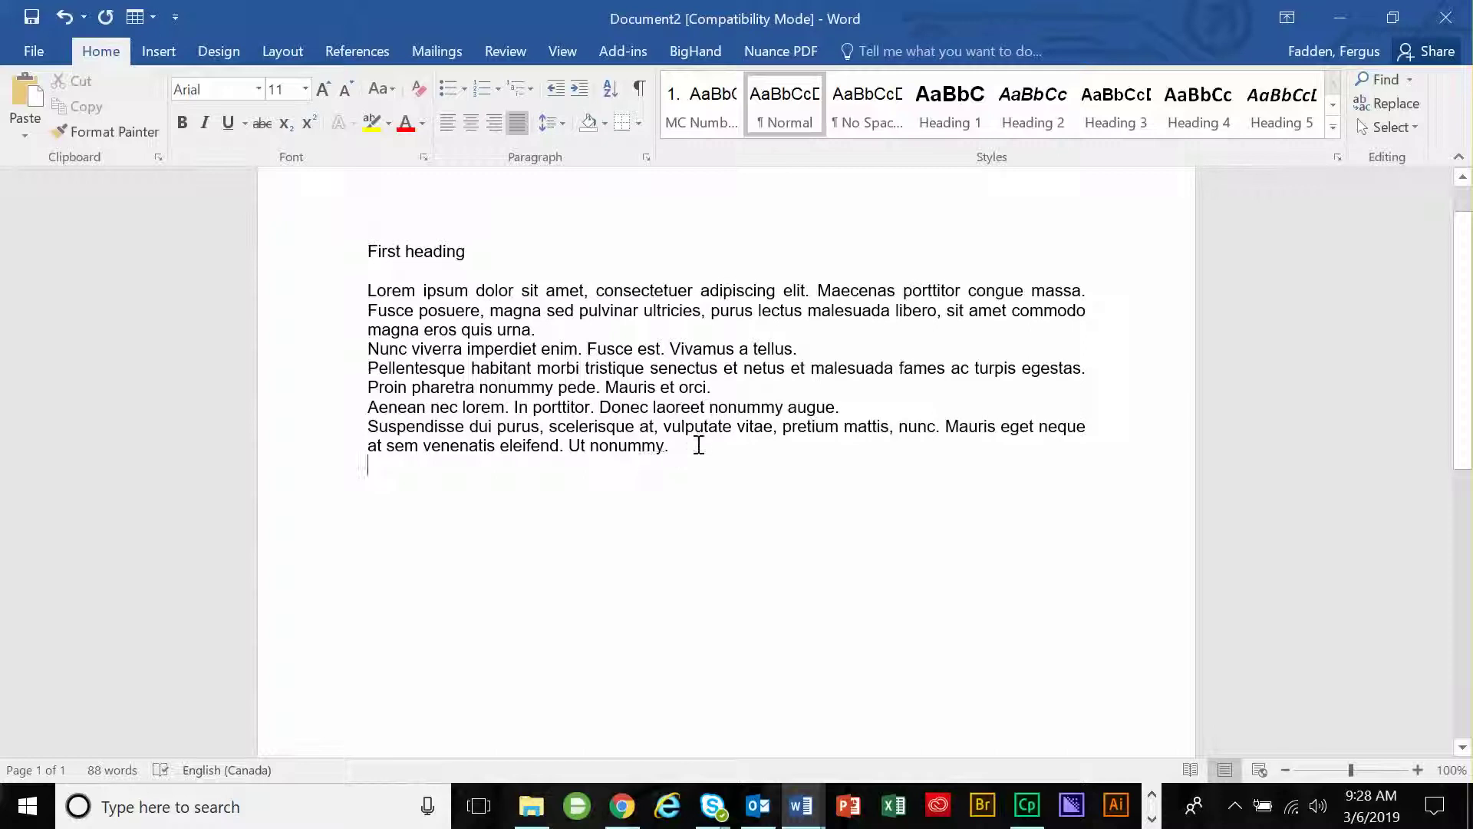
# Copy the heading-and-text block and paste two more copies below it
pyautogui.moveTo(699, 445); pyautogui.dragTo(366, 290)
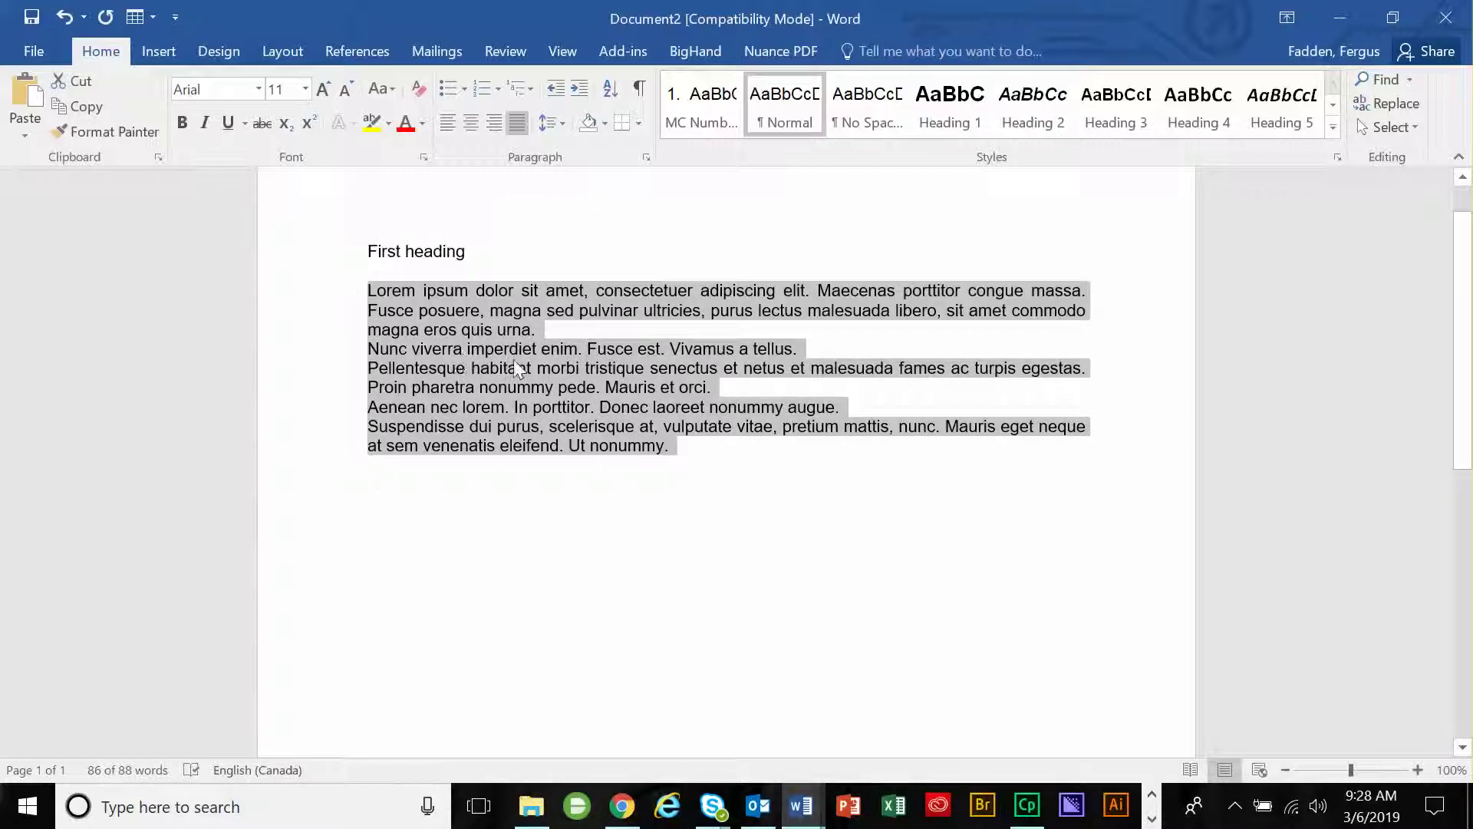
pyautogui.click(681, 446)
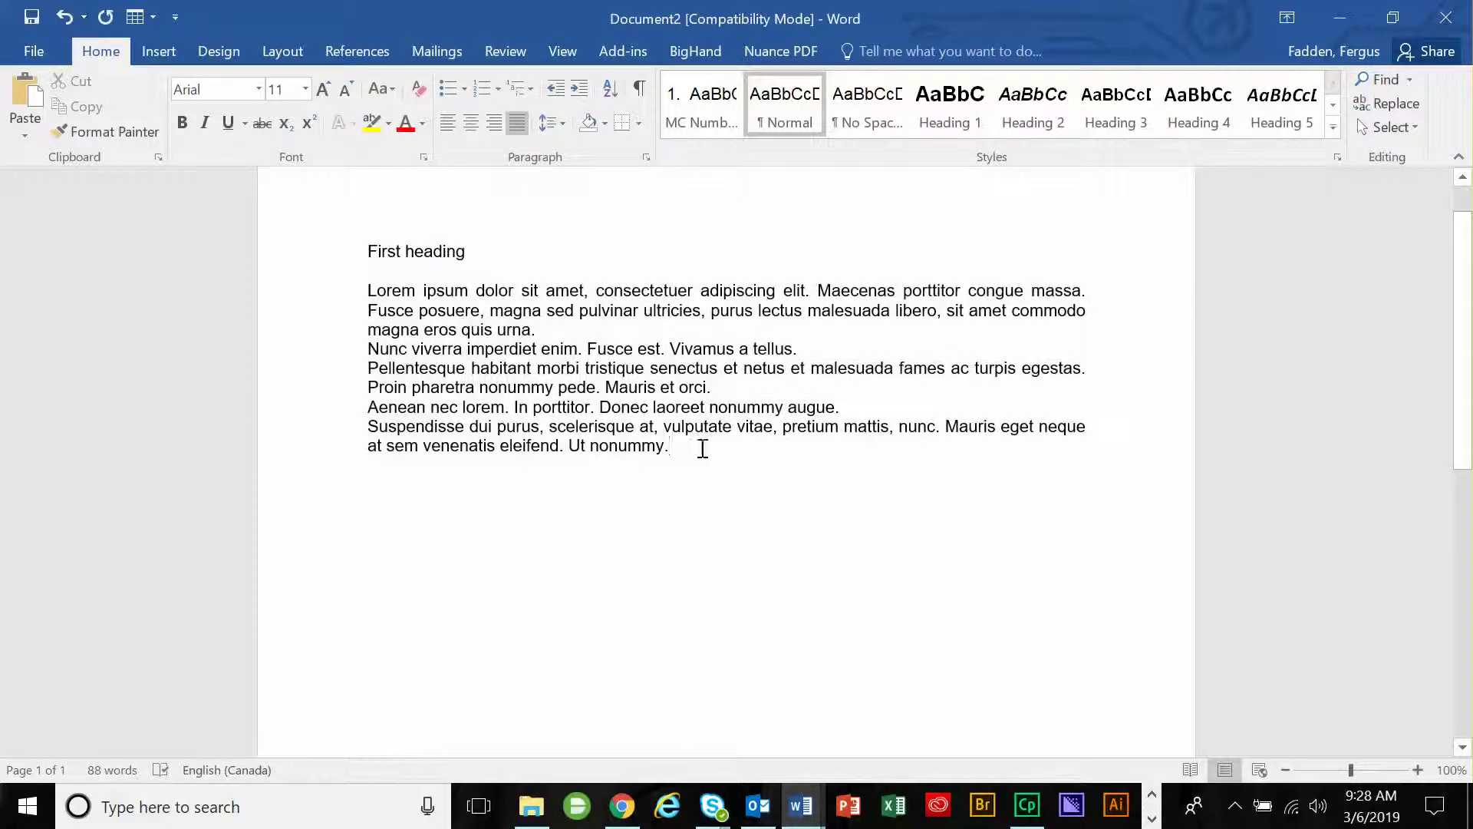
pyautogui.moveTo(629, 441); pyautogui.dragTo(351, 246)
pyautogui.hotkey('ctrl', 'c')
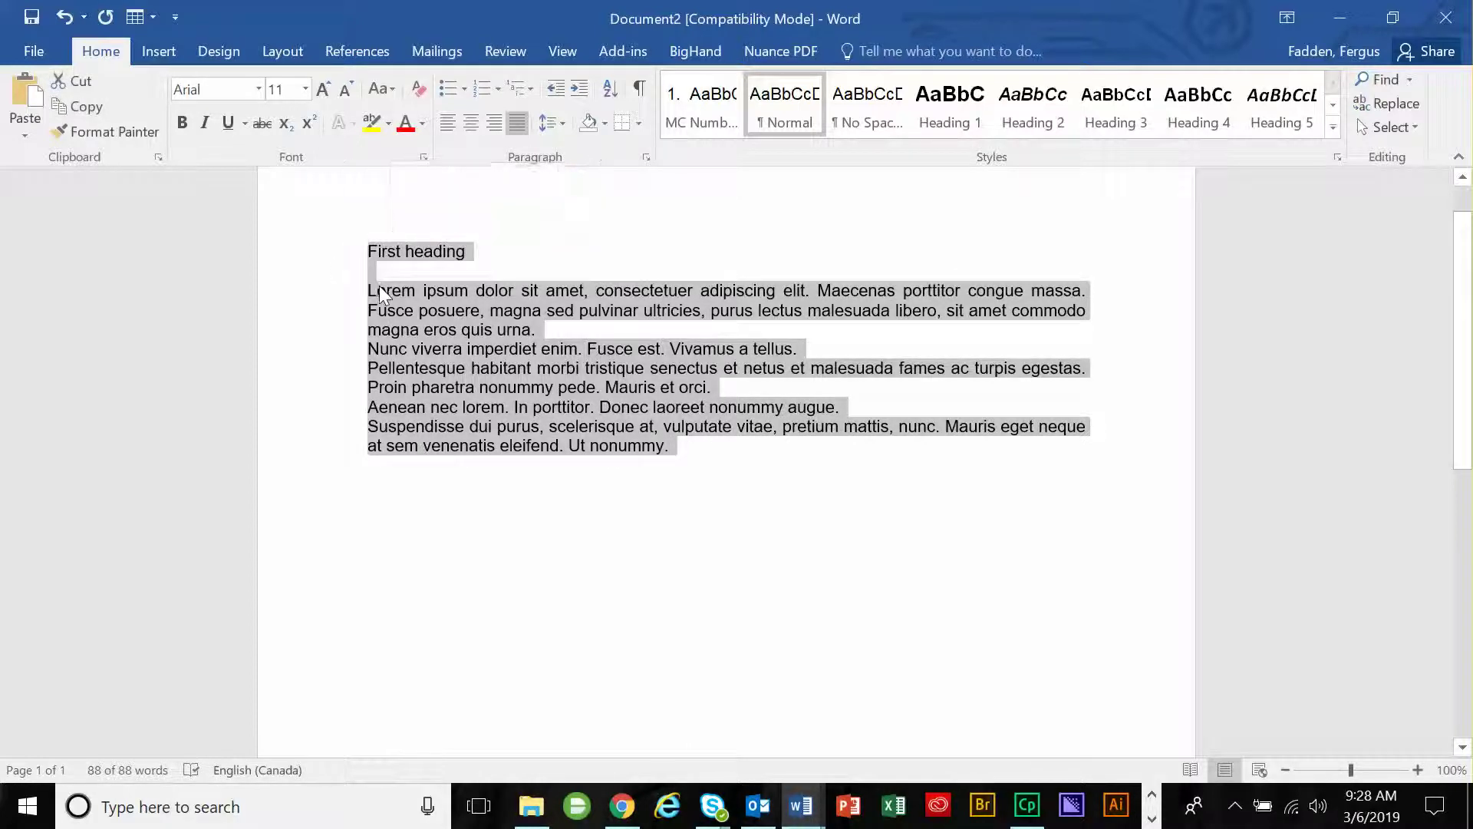
pyautogui.click(401, 497)
pyautogui.press('Return')
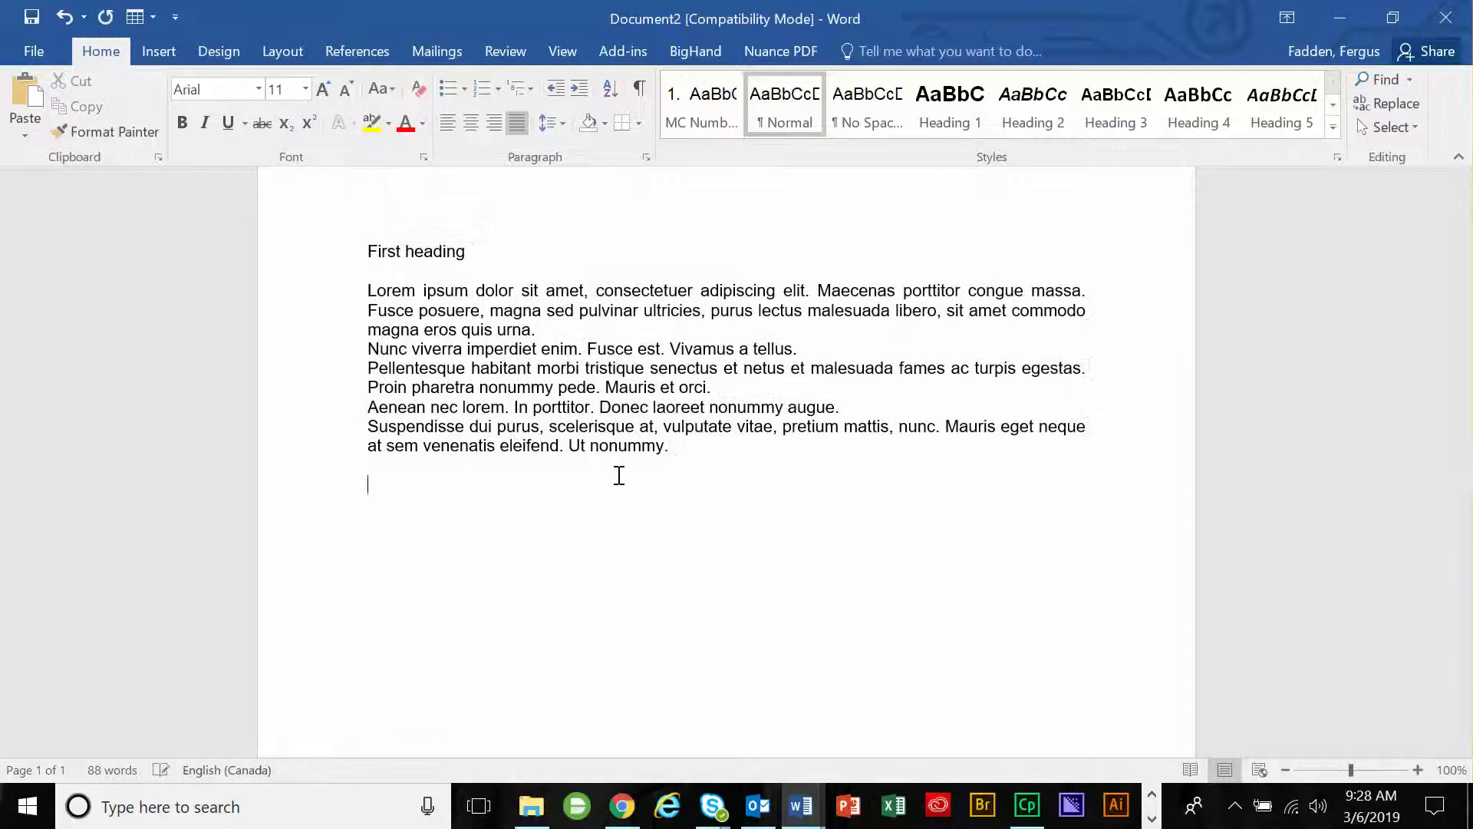
pyautogui.hotkey('ctrl', 'v')
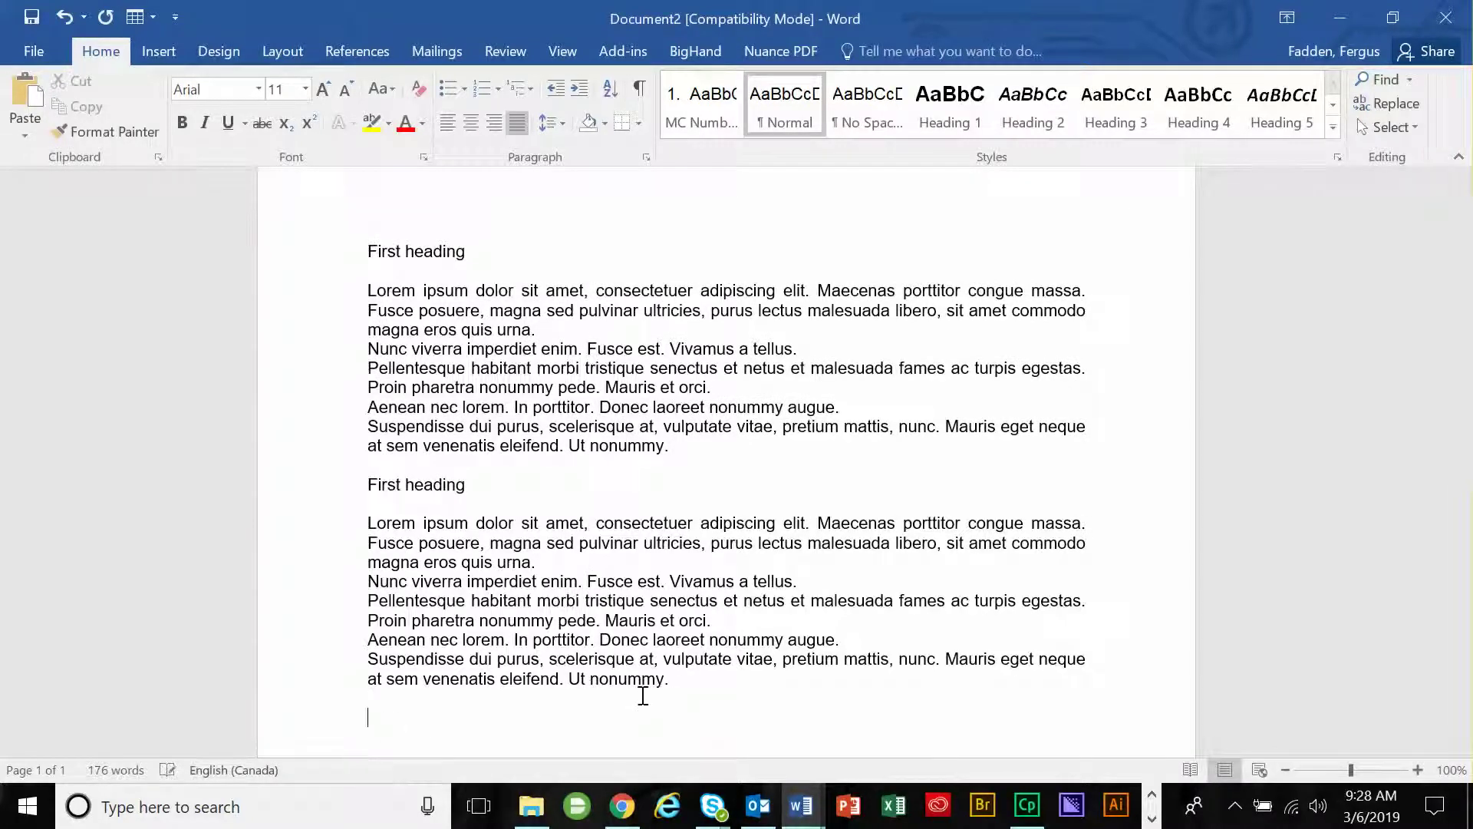
pyautogui.hotkey('ctrl', 'v')
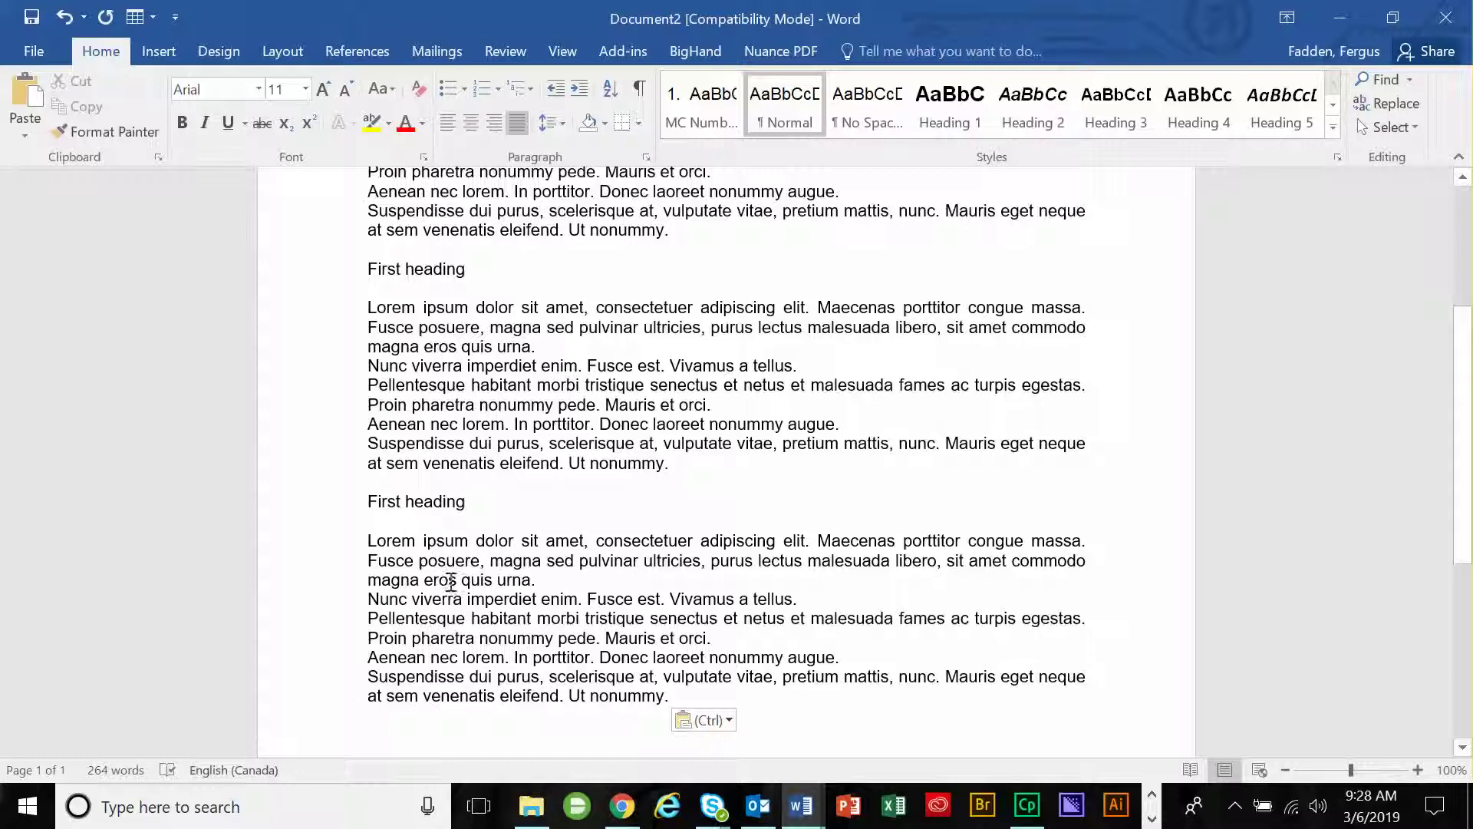
# Rename the copied headings to 'Second heading' and 'Third heading'
pyautogui.scroll(4, 485, 305)
pyautogui.doubleClick(400, 493)
pyautogui.write('Seco')
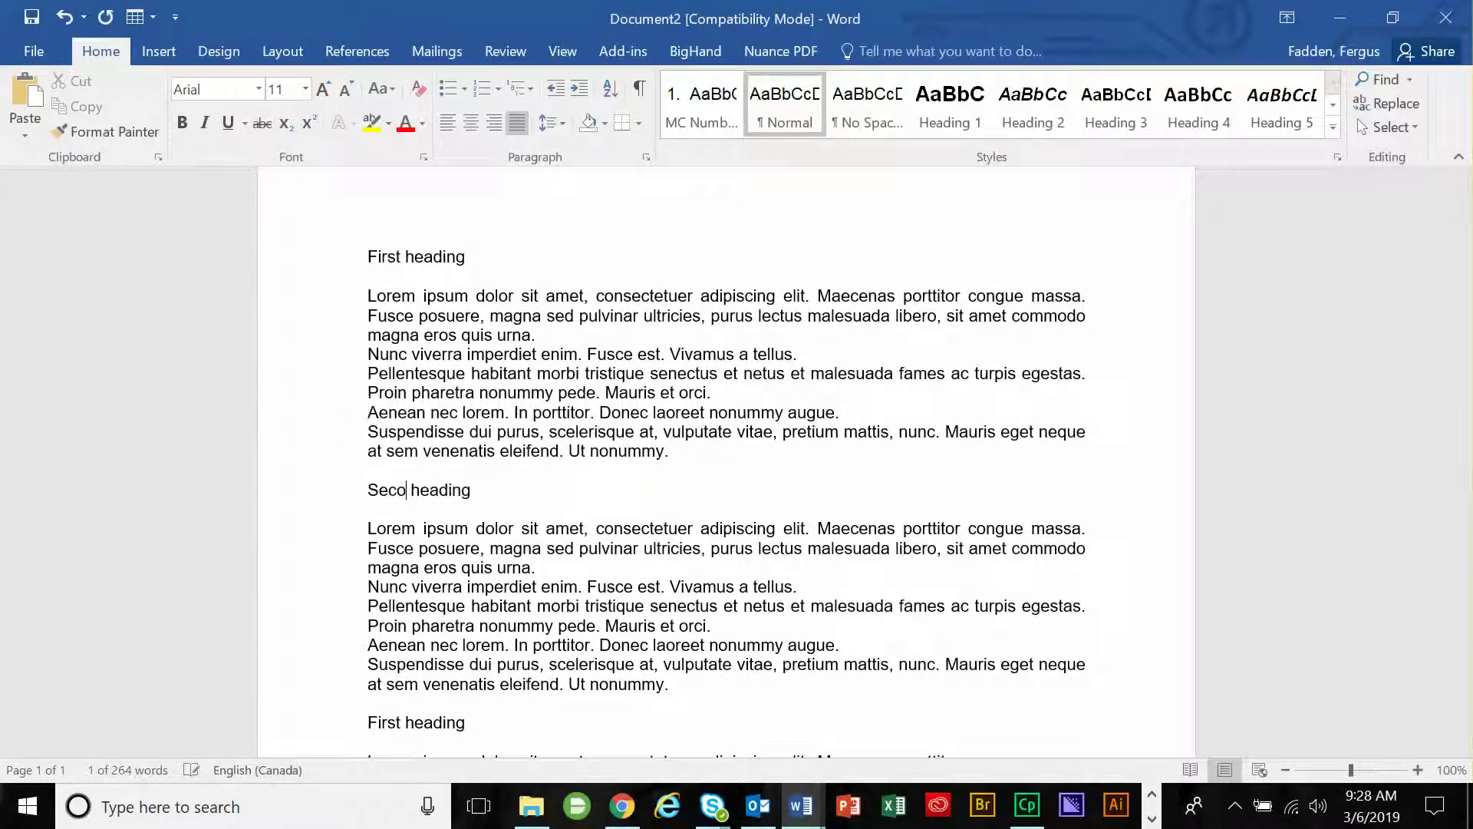
pyautogui.write('nd')
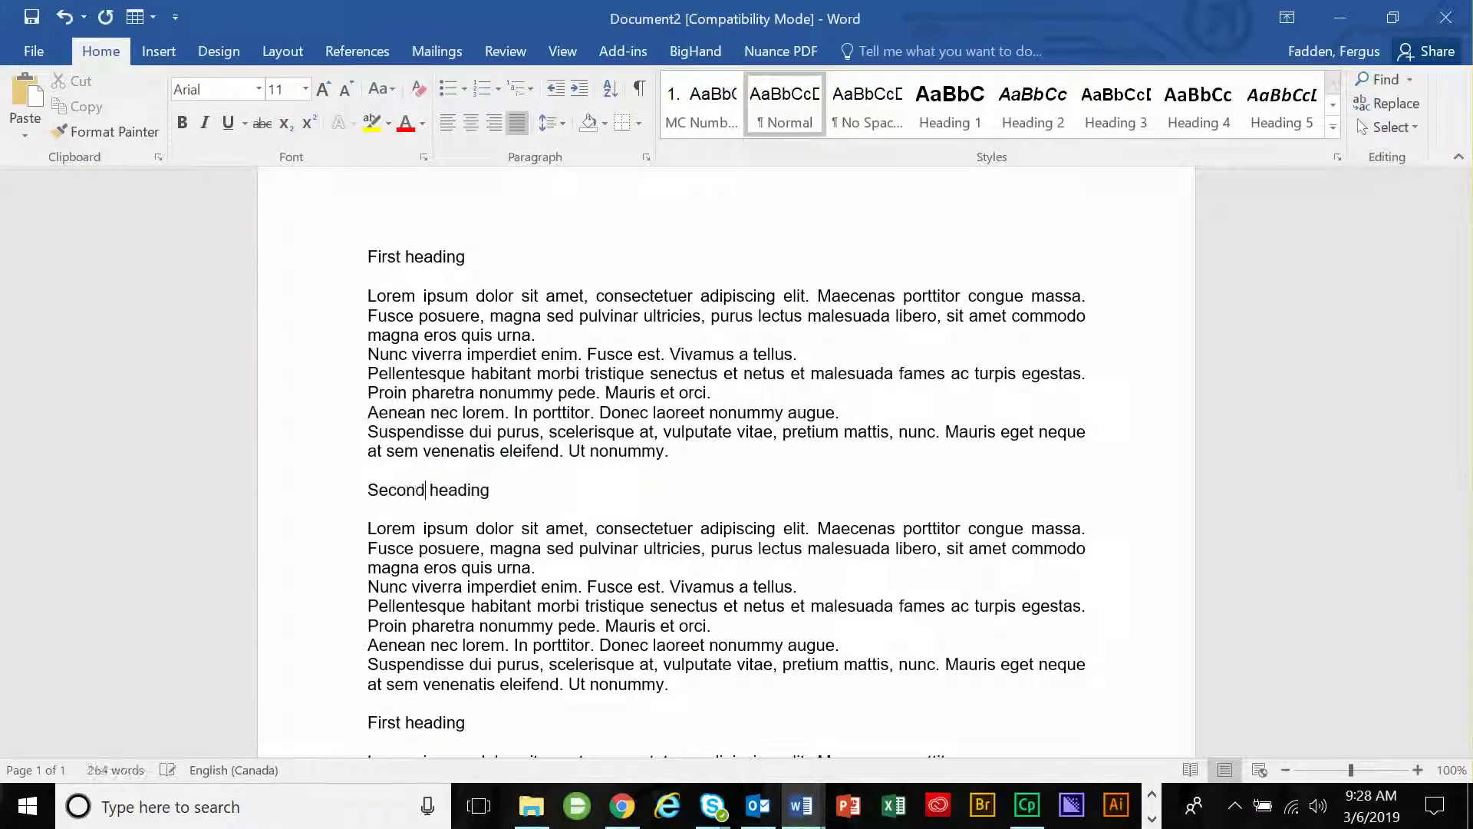
pyautogui.doubleClick(383, 721)
pyautogui.write('Thir')
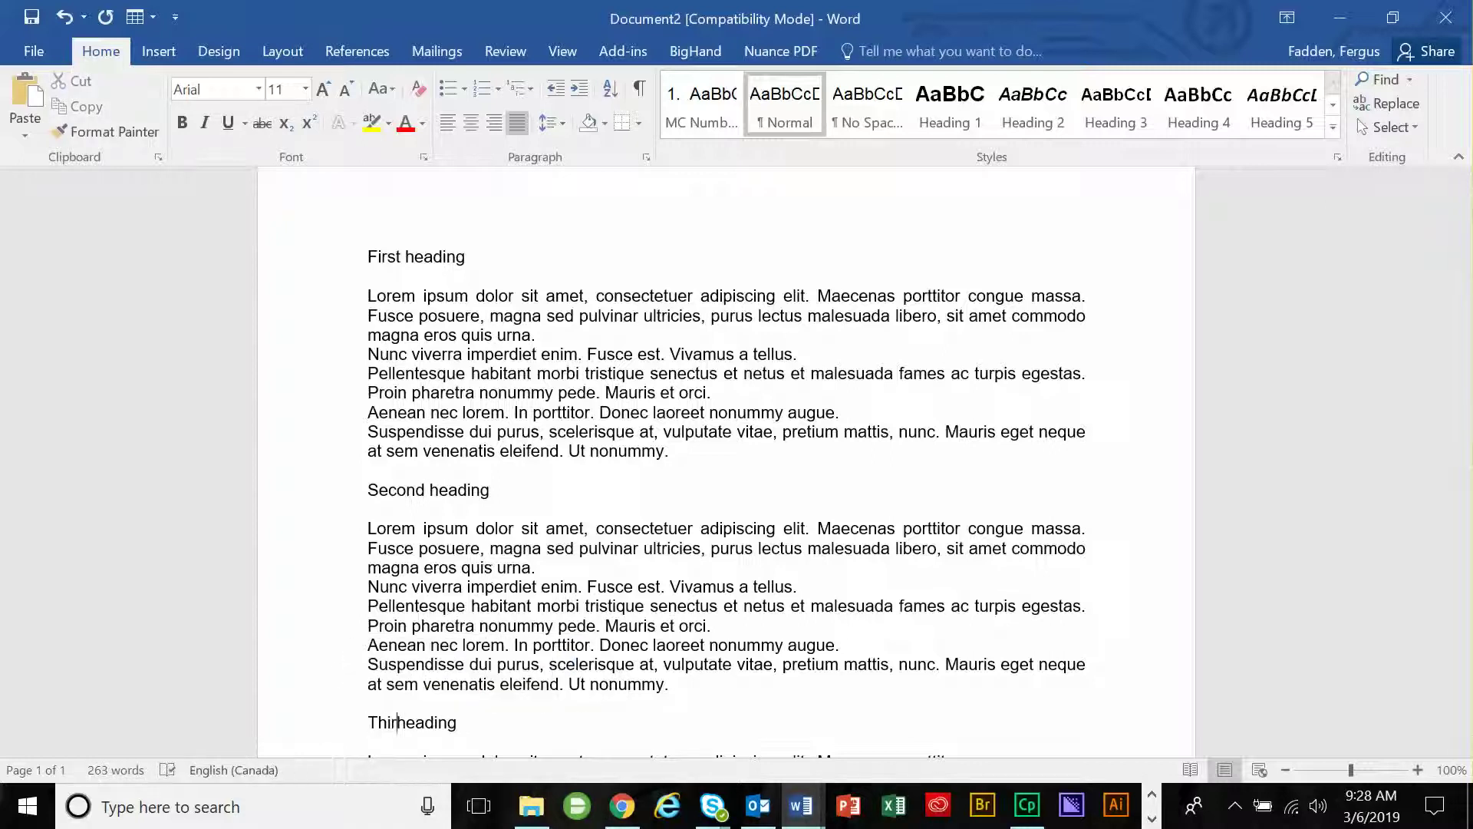
pyautogui.write('d')
pyautogui.click(311, 252)
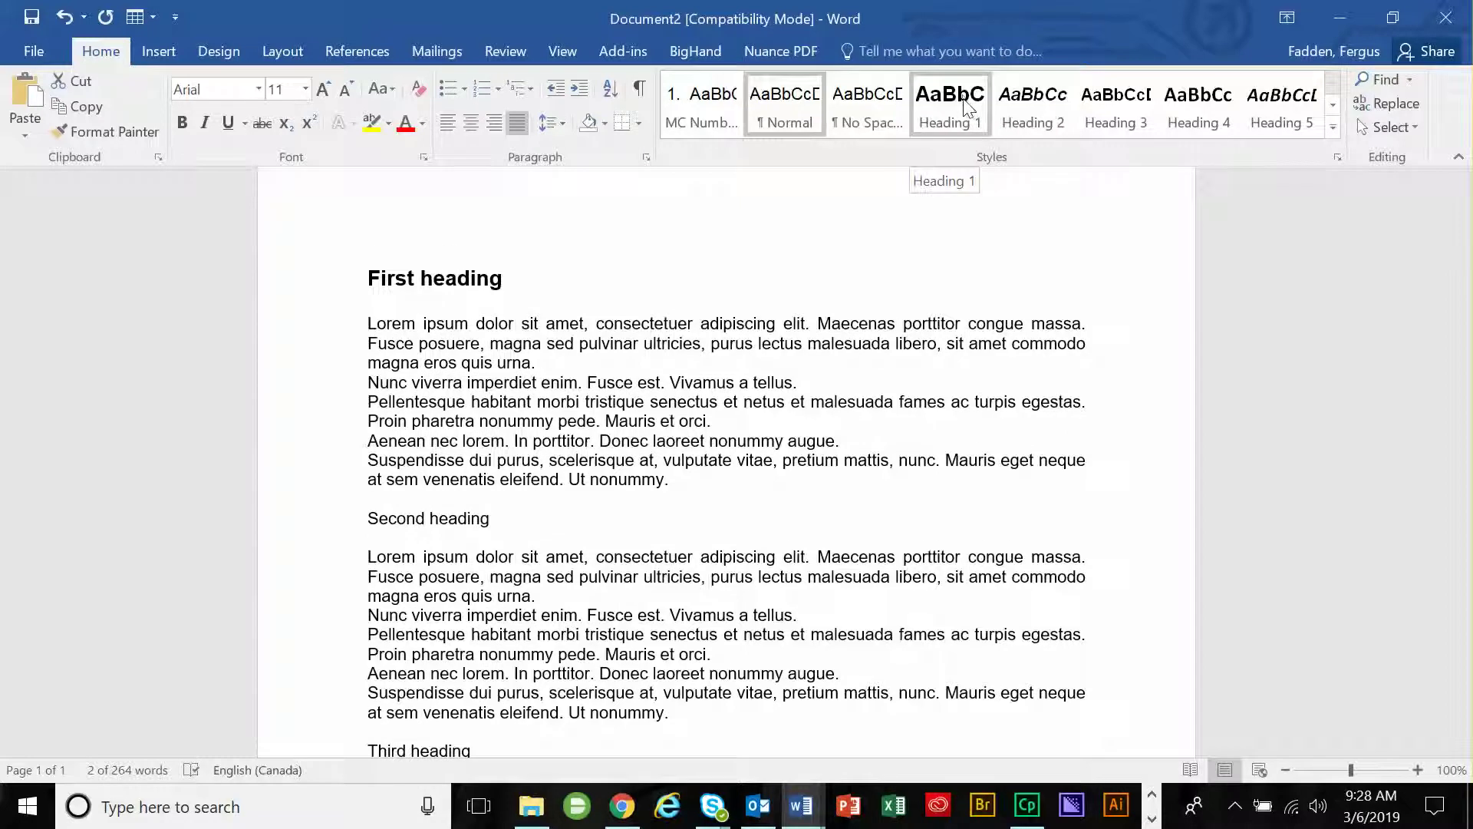
# Apply Heading 1 to First heading and try collapsing and expanding its body text
pyautogui.click(954, 111)
pyautogui.click(568, 285)
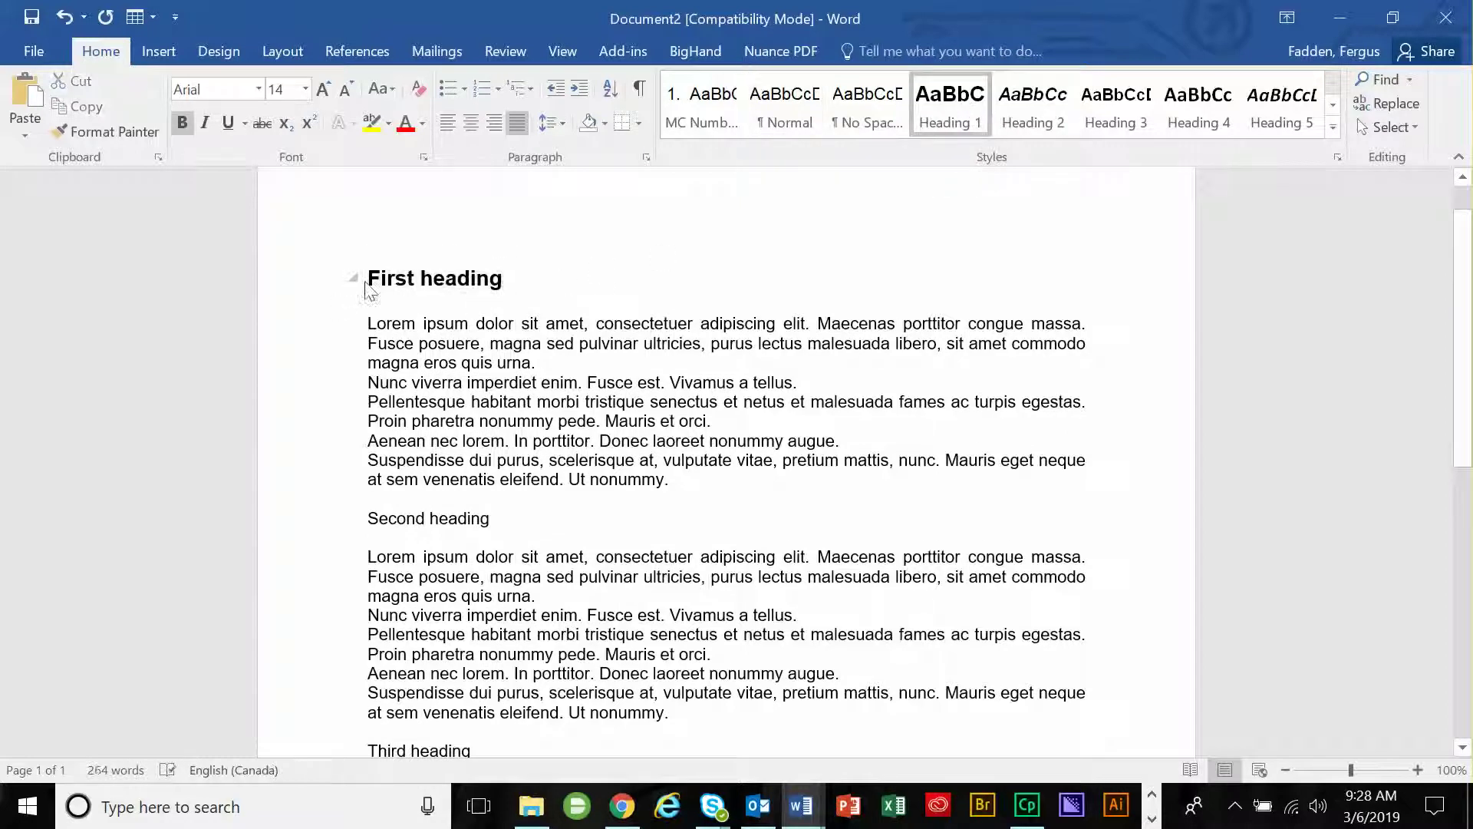
pyautogui.click(353, 279)
pyautogui.click(353, 280)
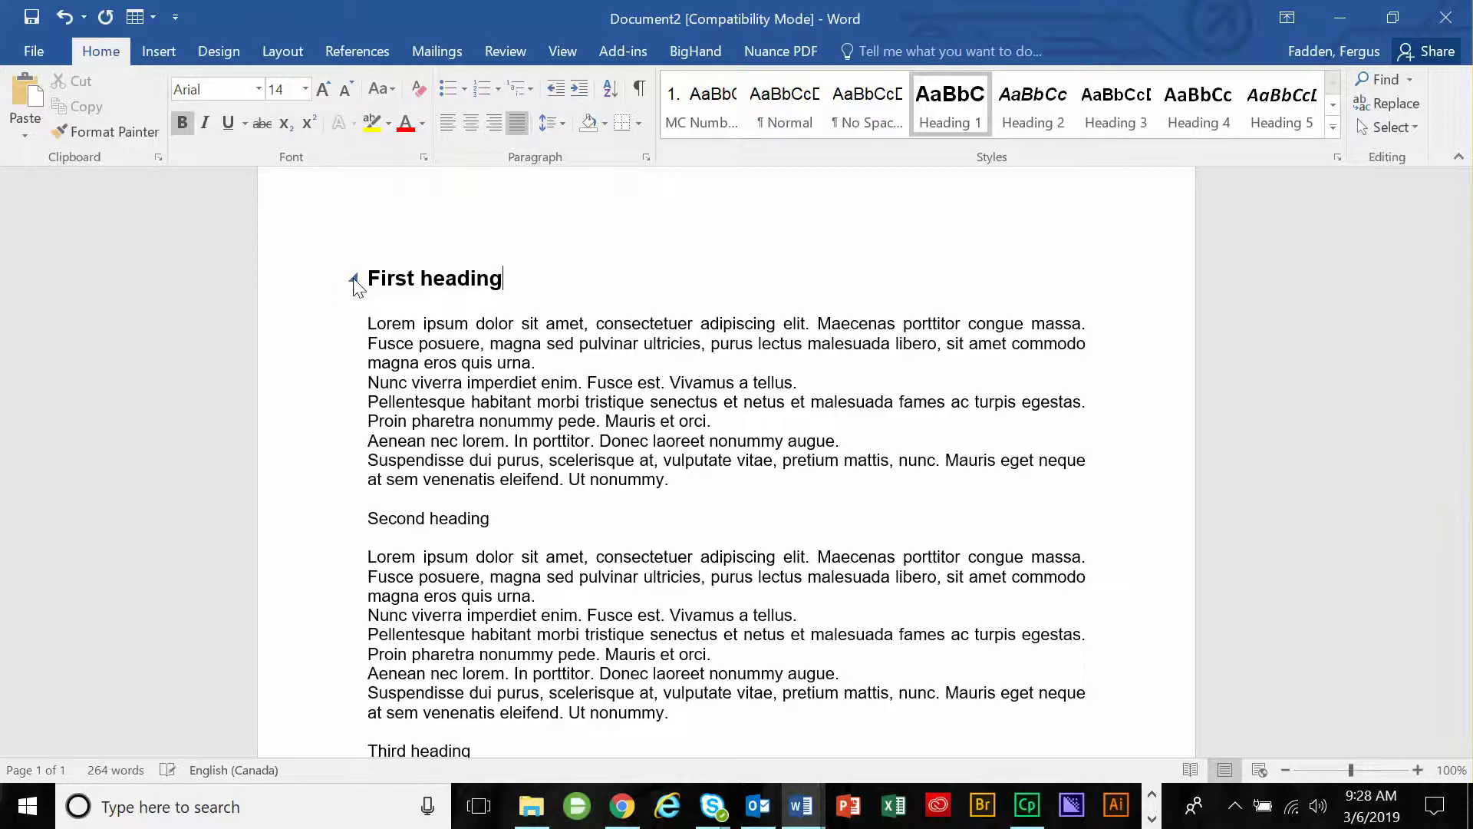
pyautogui.click(353, 280)
pyautogui.click(353, 279)
pyautogui.click(353, 279)
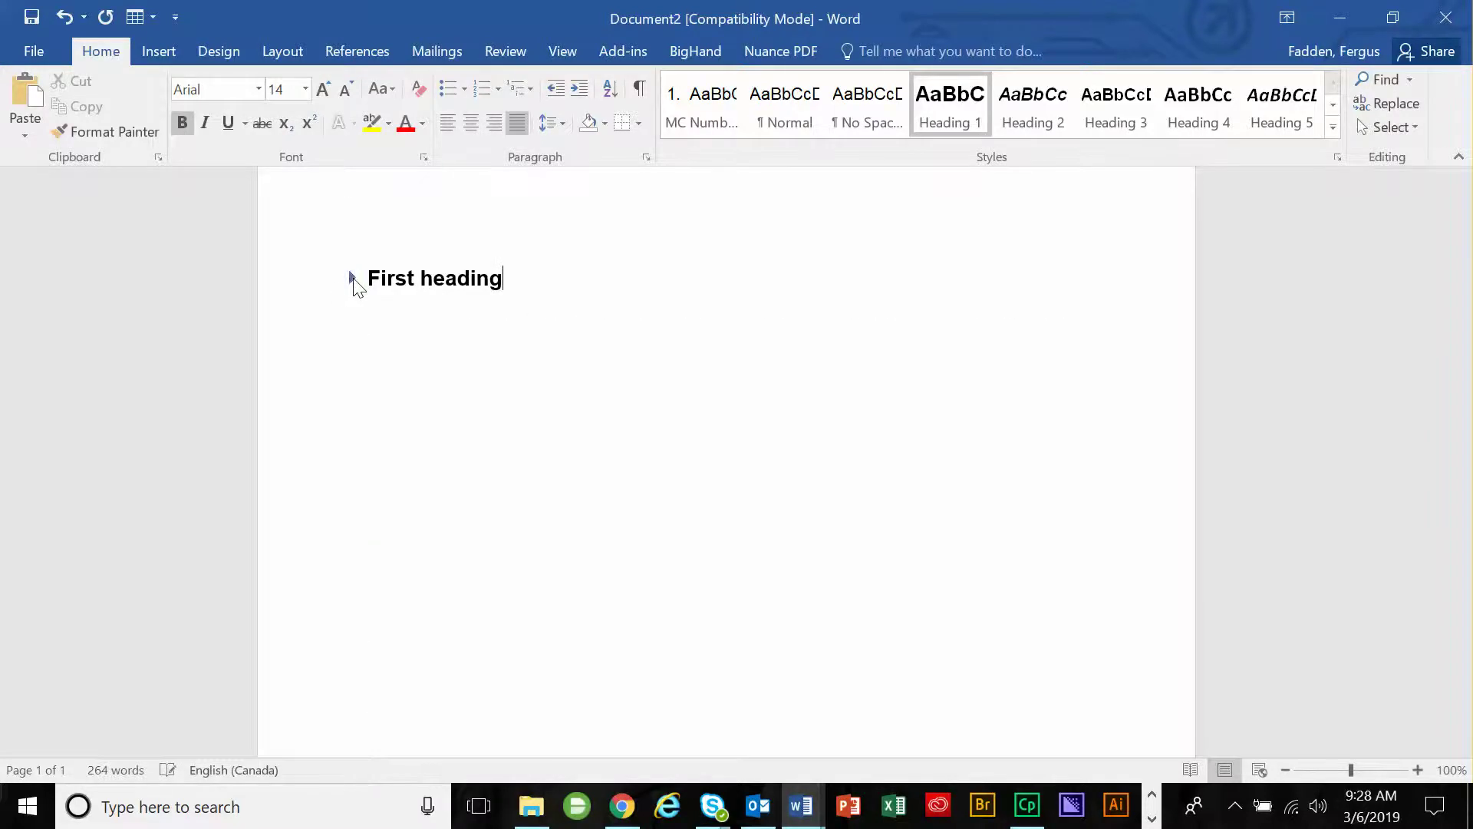
pyautogui.click(353, 280)
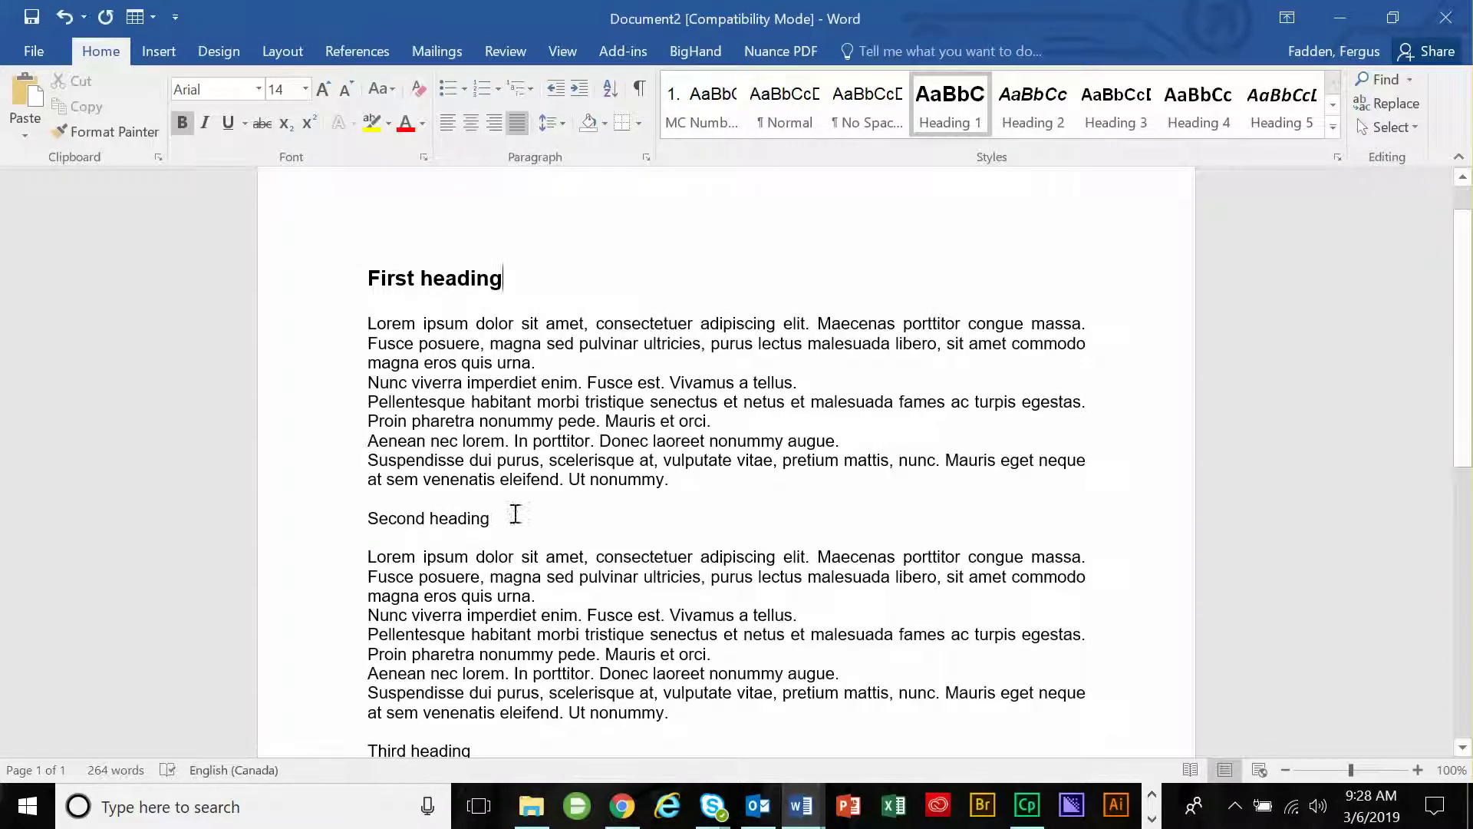
# Apply Heading 1 to the Second heading line
pyautogui.moveTo(513, 513); pyautogui.dragTo(365, 506)
pyautogui.click(360, 505)
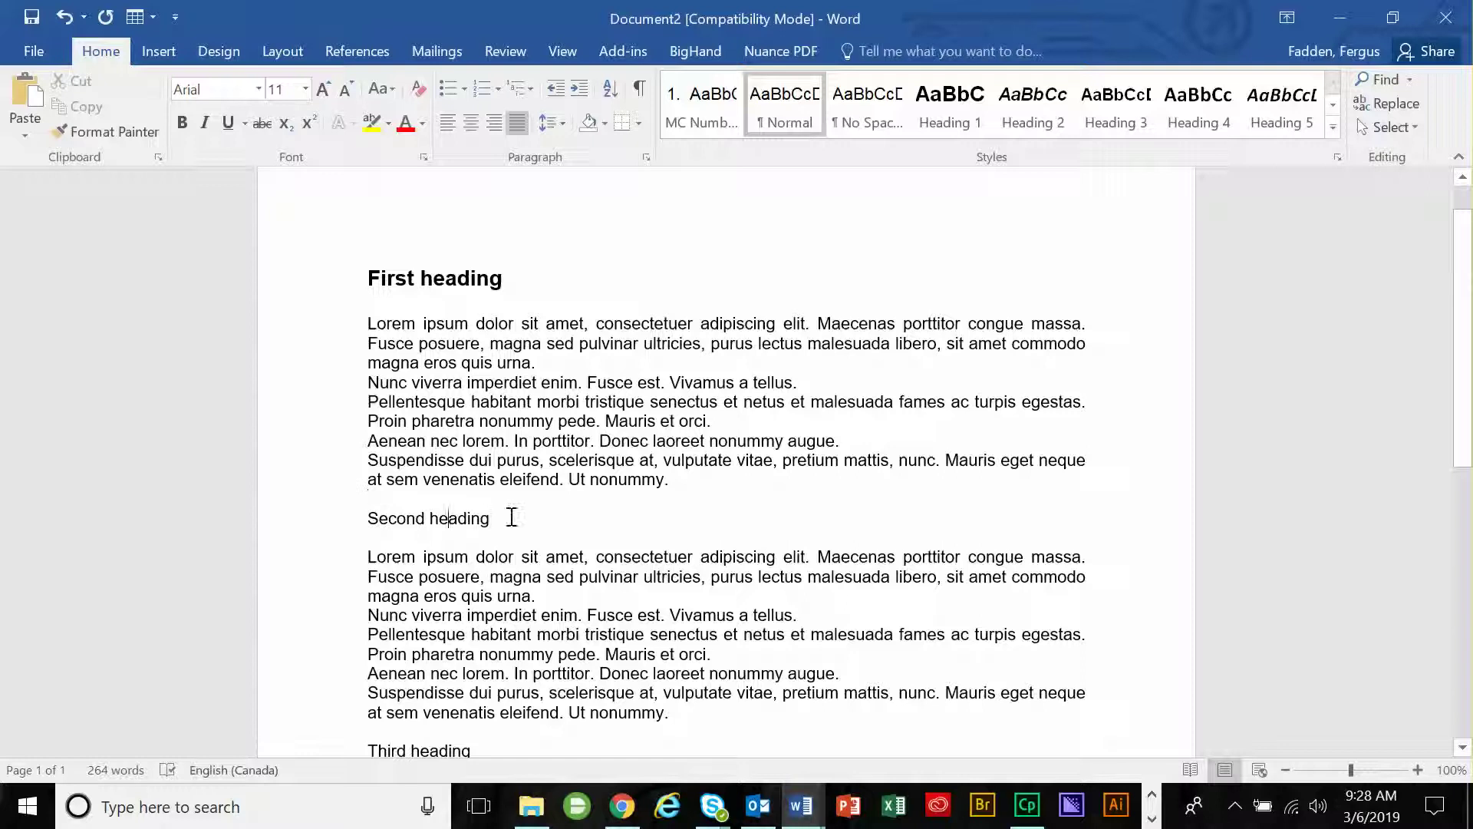
pyautogui.tripleClick(384, 516)
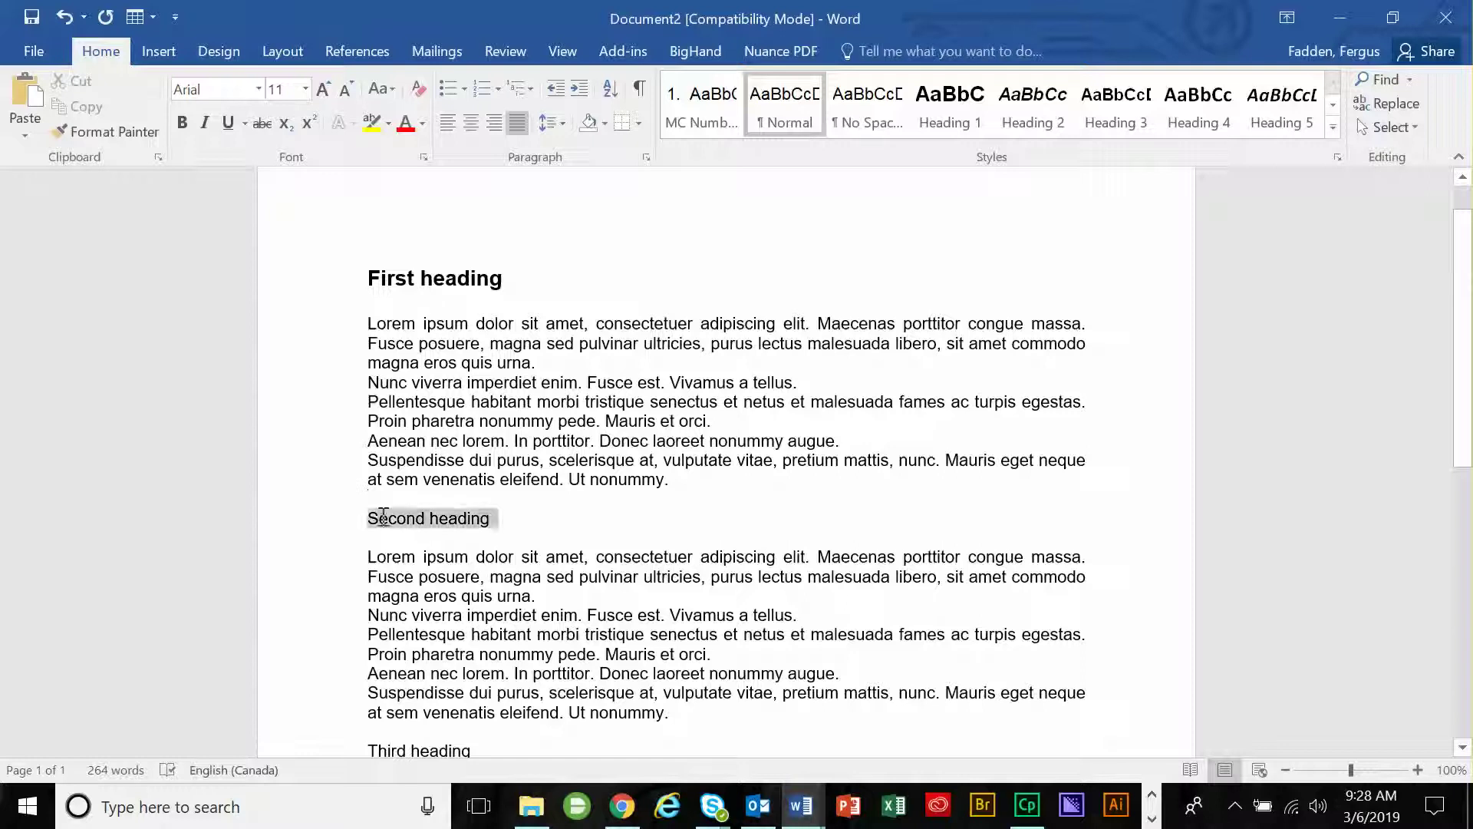
pyautogui.click(954, 105)
pyautogui.click(615, 530)
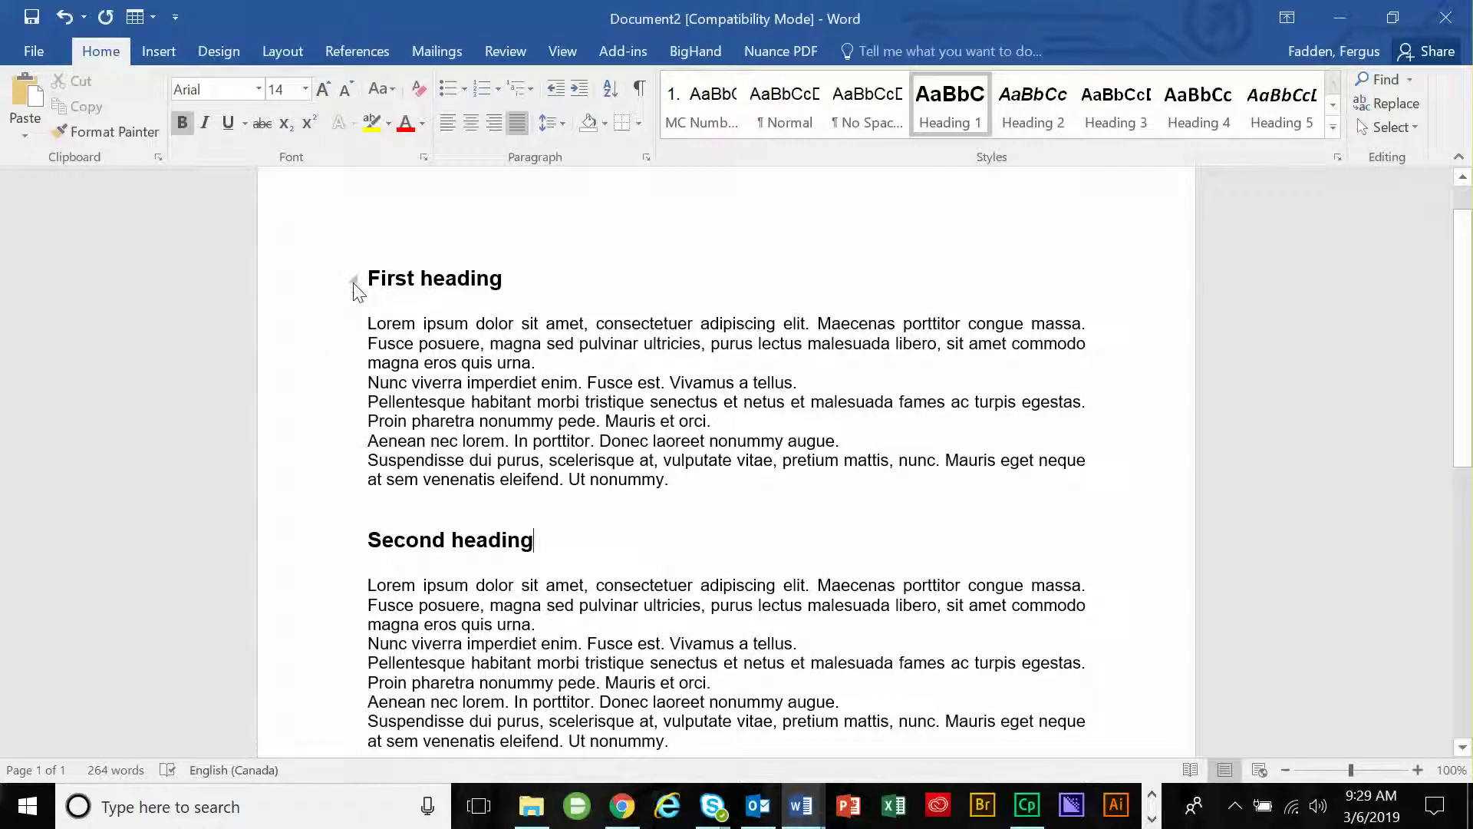
# Collapse the First heading section and test collapsing the Second heading section
pyautogui.click(354, 280)
pyautogui.click(354, 279)
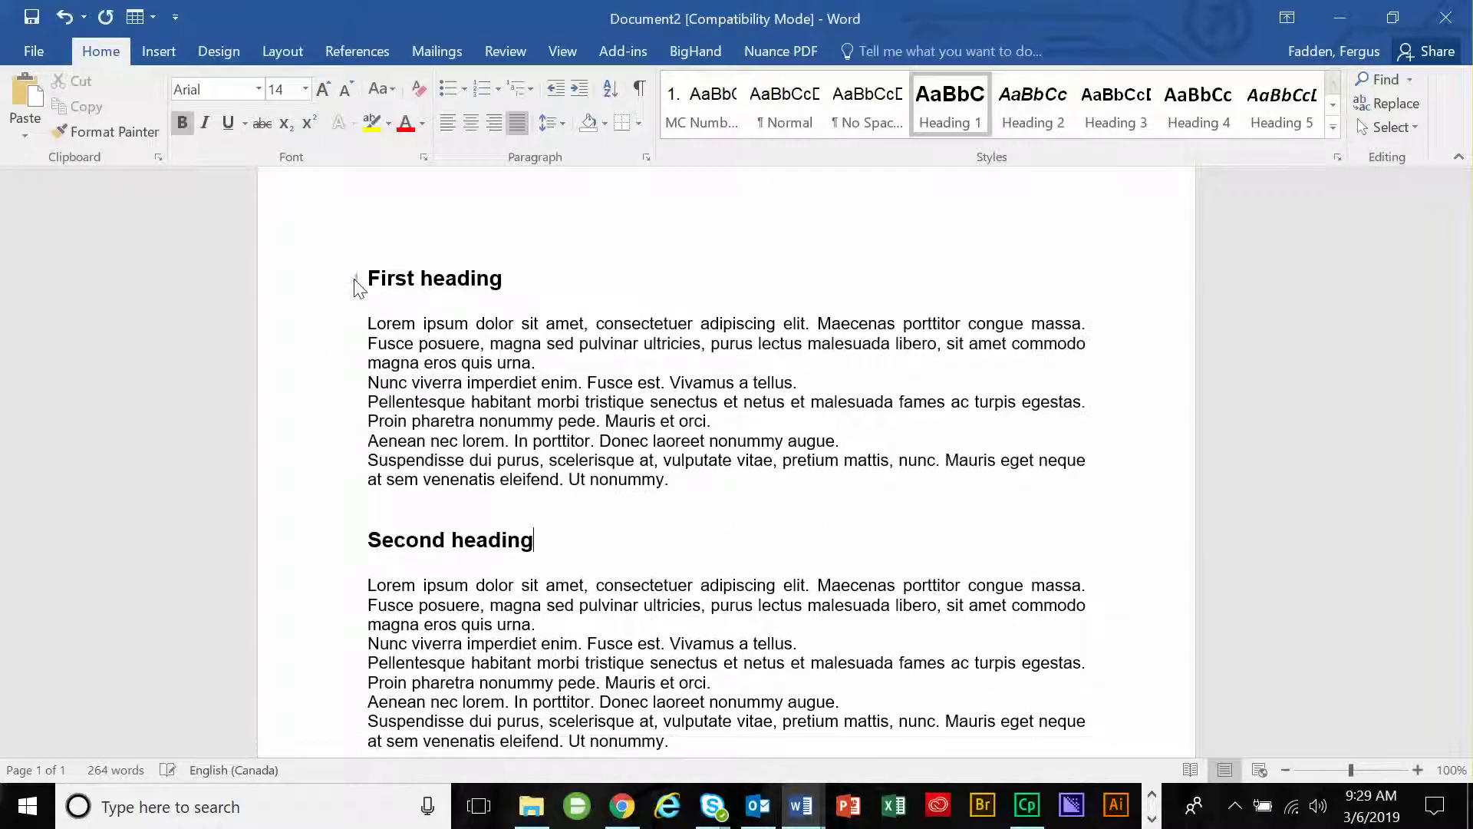
pyautogui.click(354, 280)
pyautogui.click(353, 327)
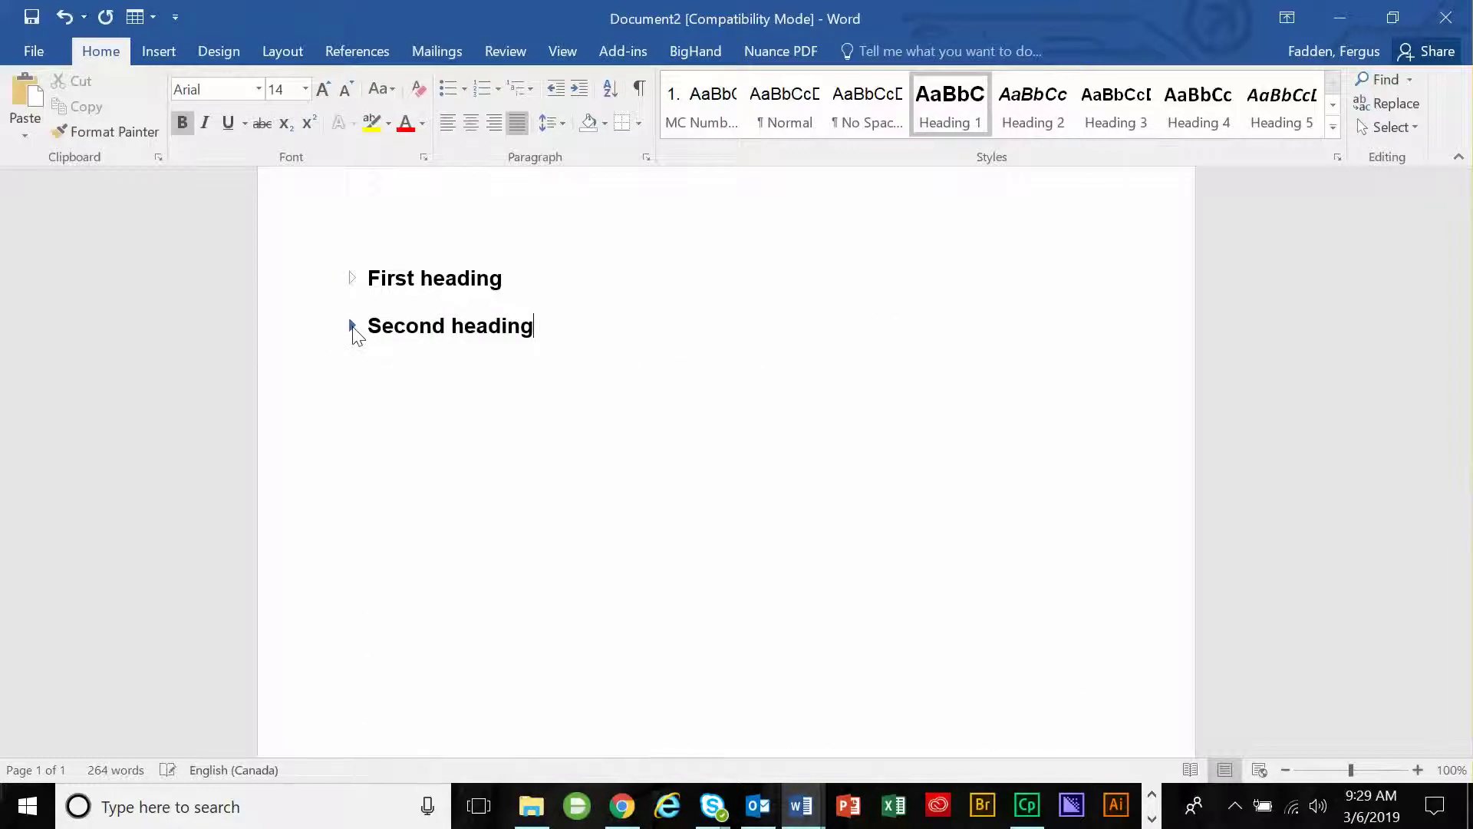
pyautogui.click(354, 326)
pyautogui.click(354, 327)
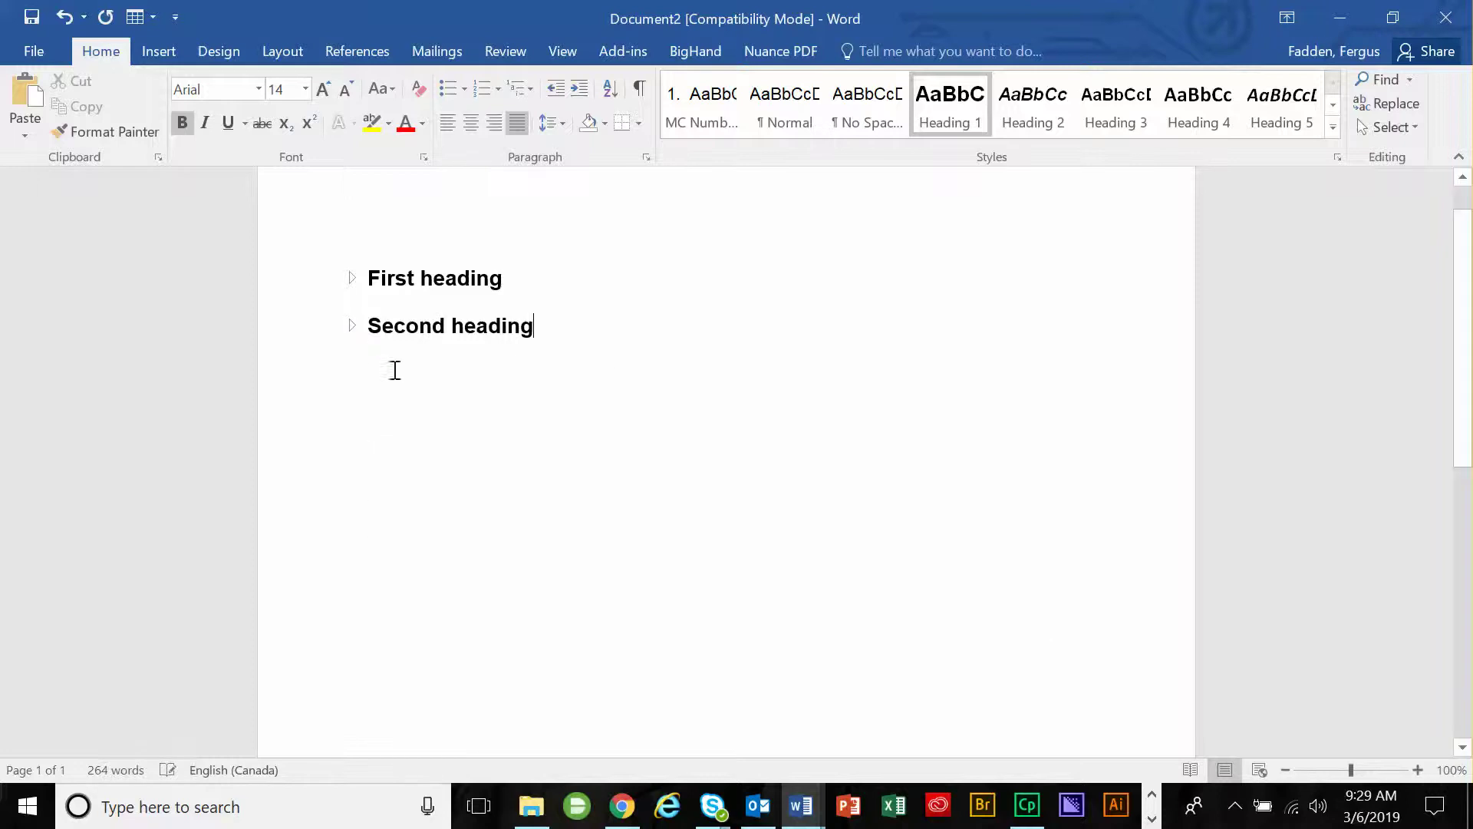
pyautogui.click(354, 327)
# Apply Heading 1 to Third heading and collapse the Third and Second sections
pyautogui.click(325, 566)
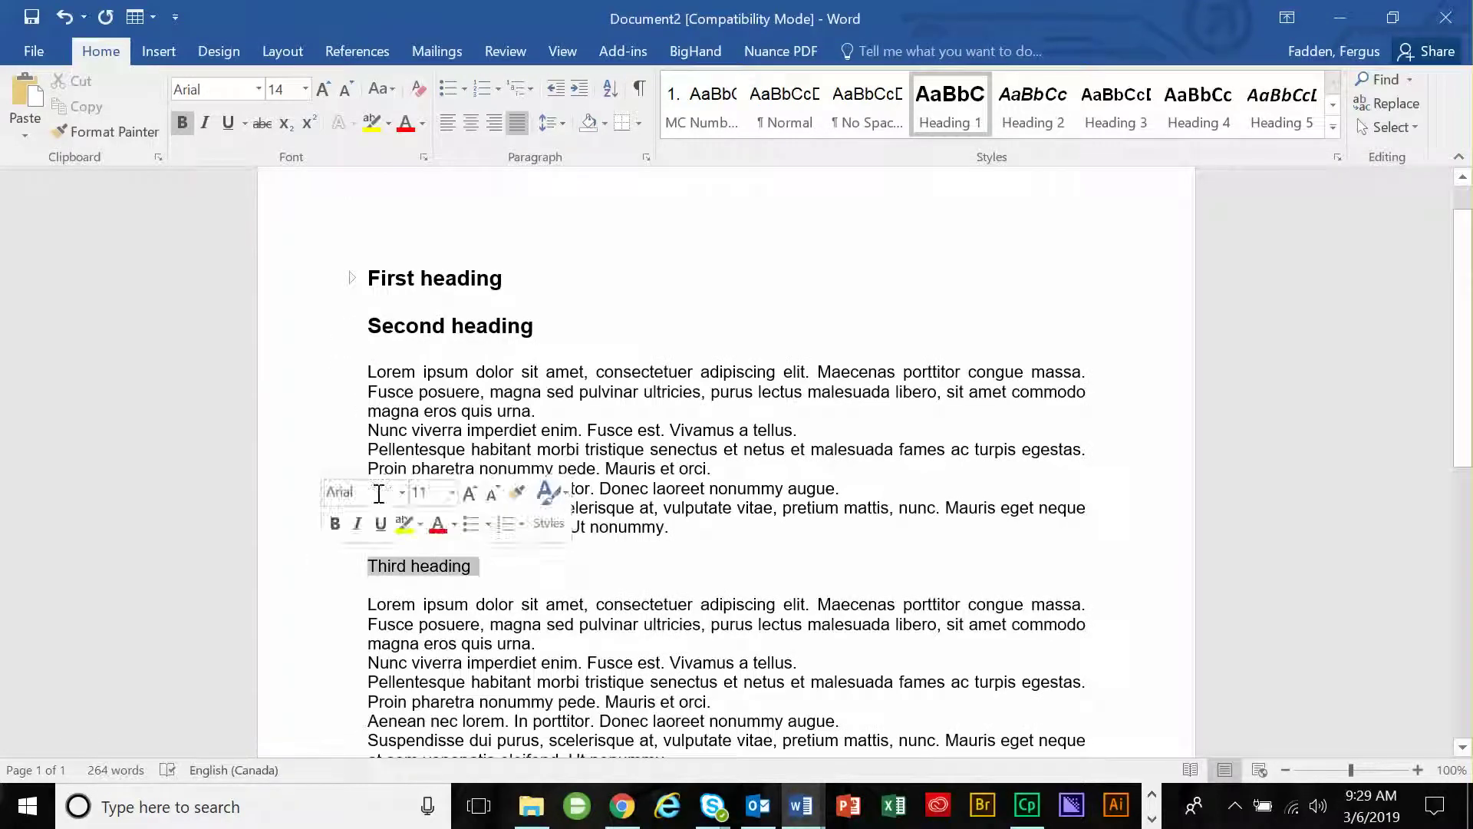
pyautogui.click(950, 103)
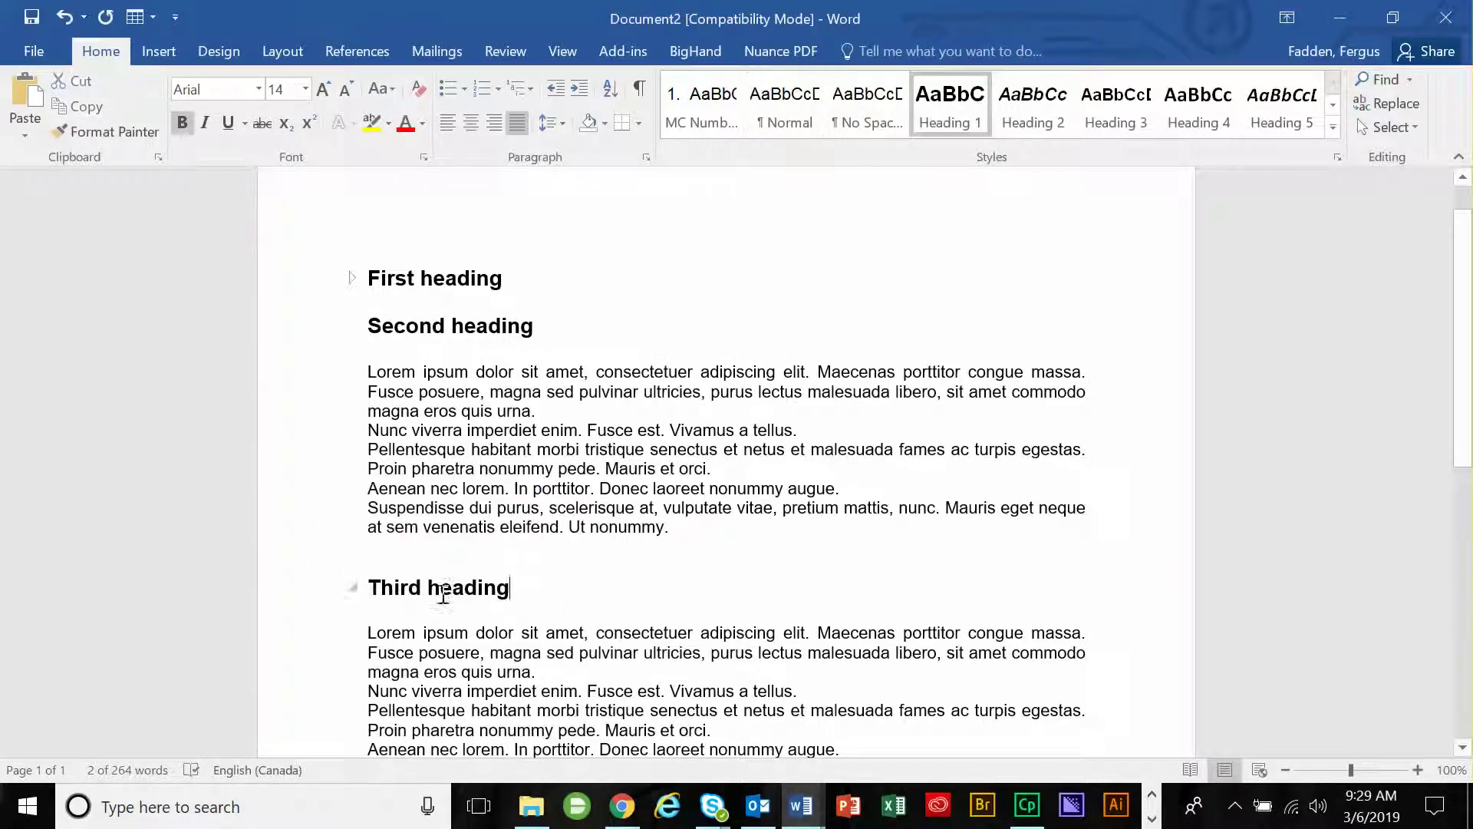
pyautogui.click(354, 588)
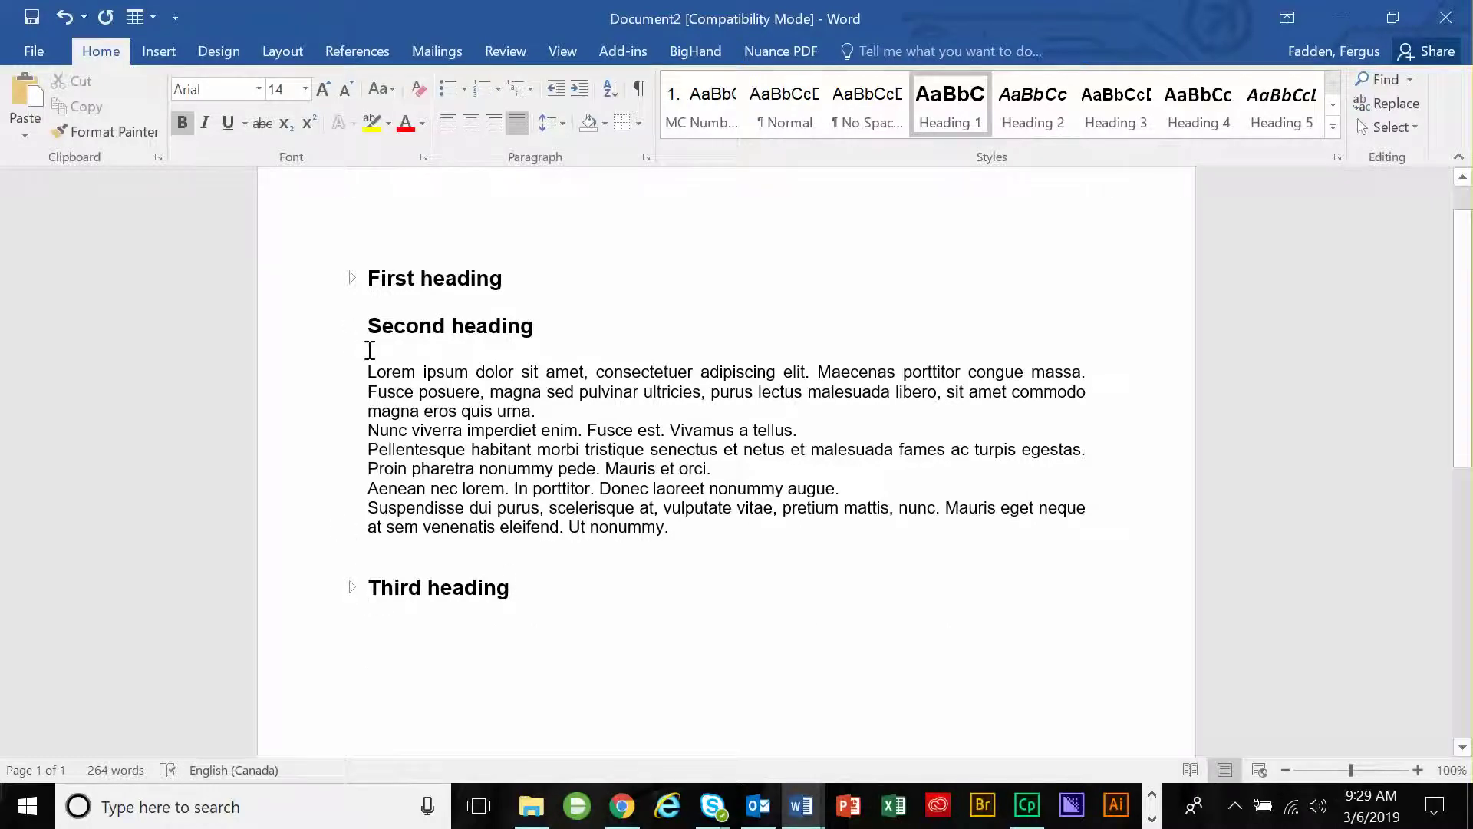
pyautogui.click(354, 326)
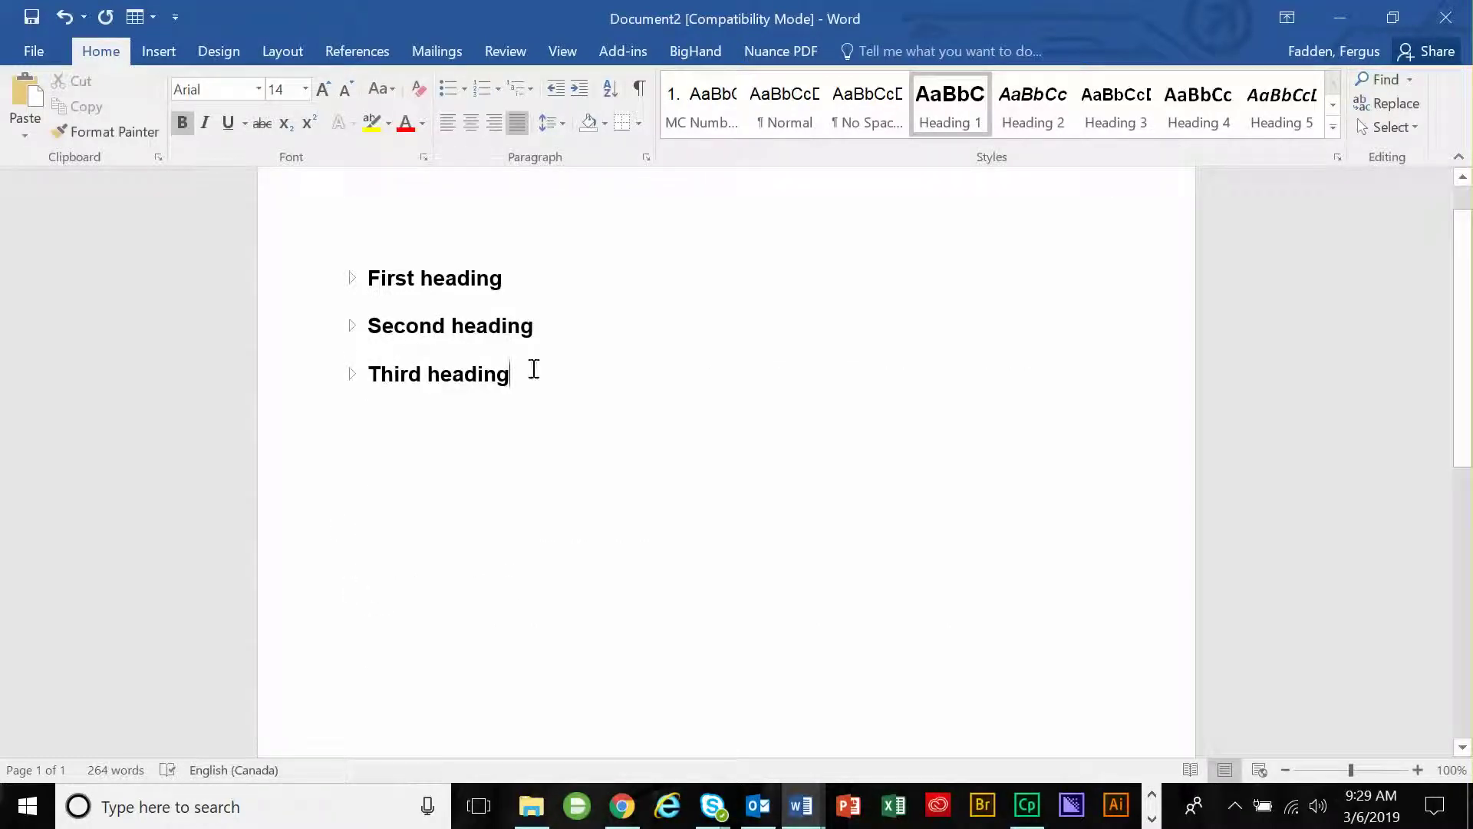
pyautogui.moveTo(537, 371); pyautogui.dragTo(405, 293)
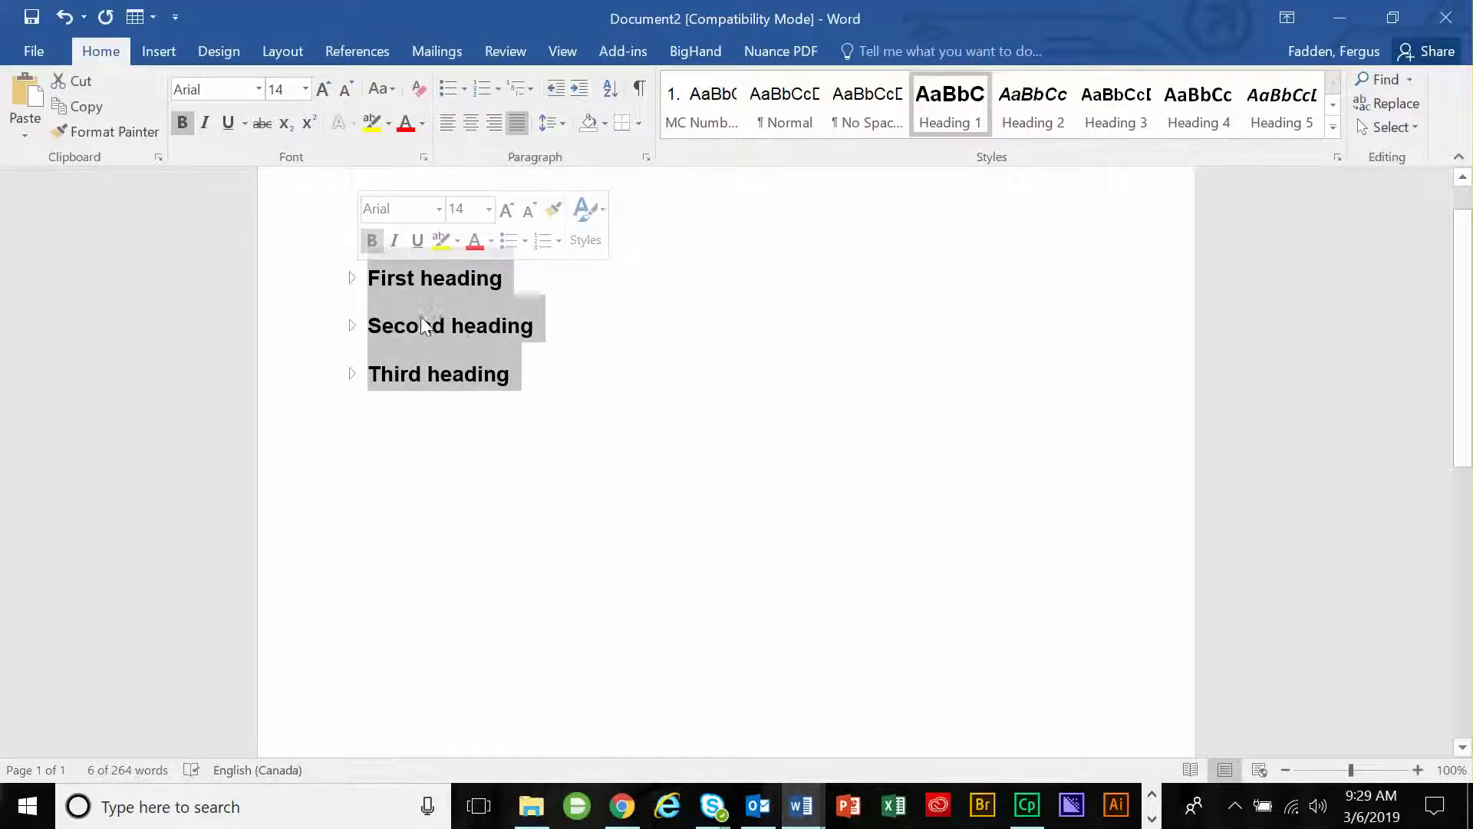
# Copy the three collapsed headings and reopen the Third heading's body text
pyautogui.rightClick(427, 297)
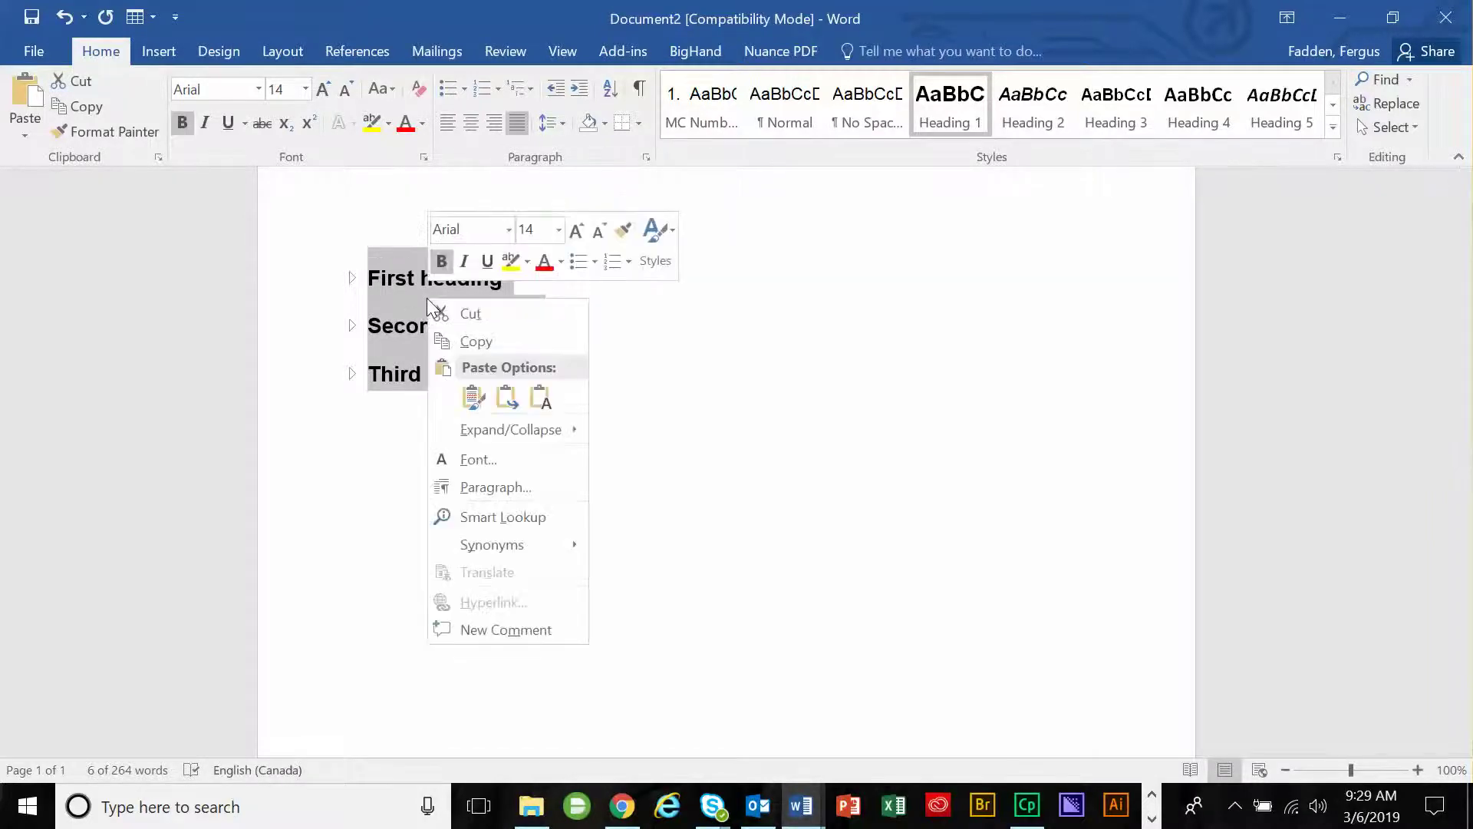
pyautogui.click(481, 338)
pyautogui.click(408, 413)
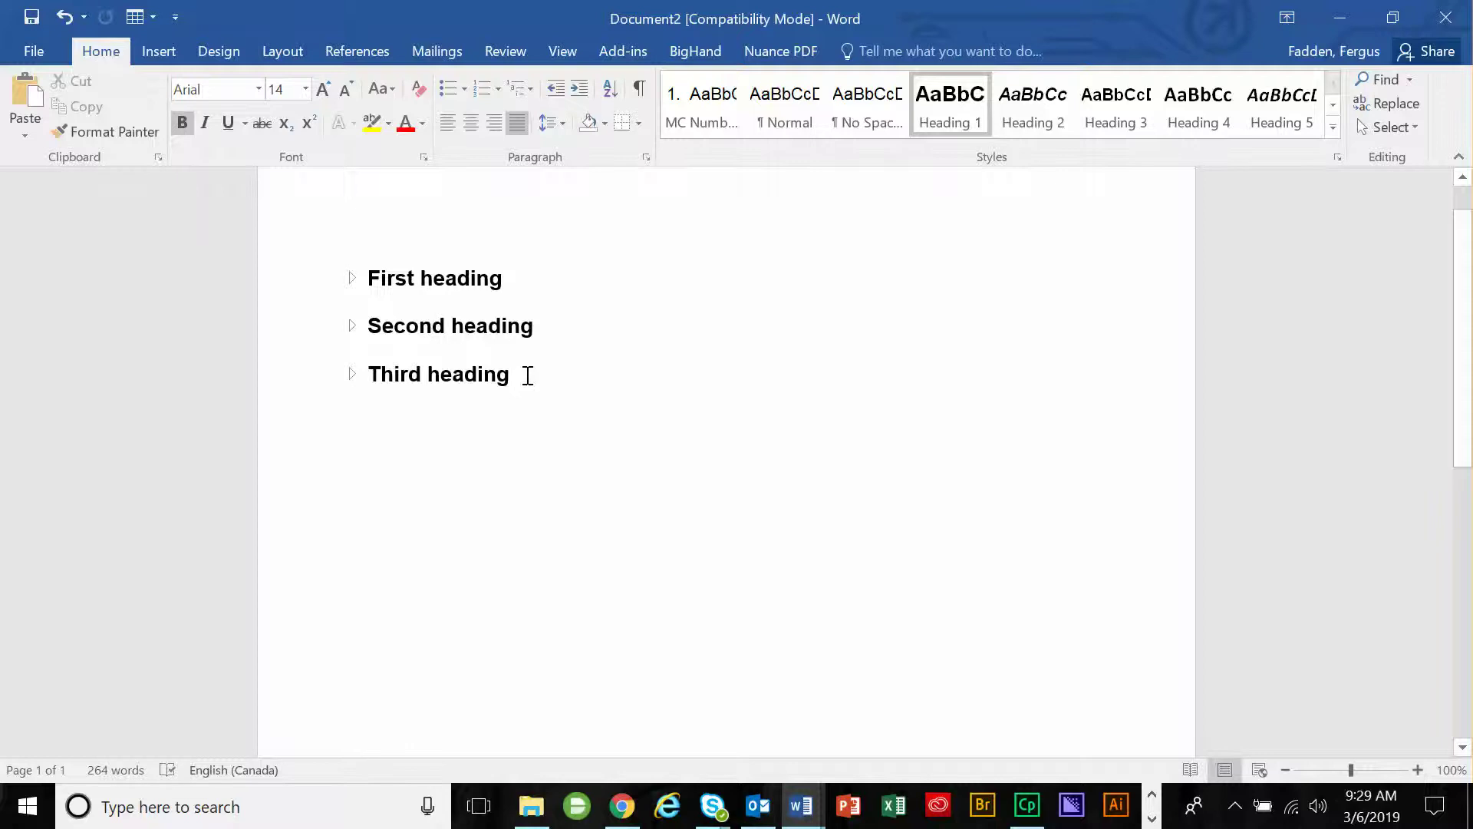
pyautogui.hotkey('alt', 'shift', '+')
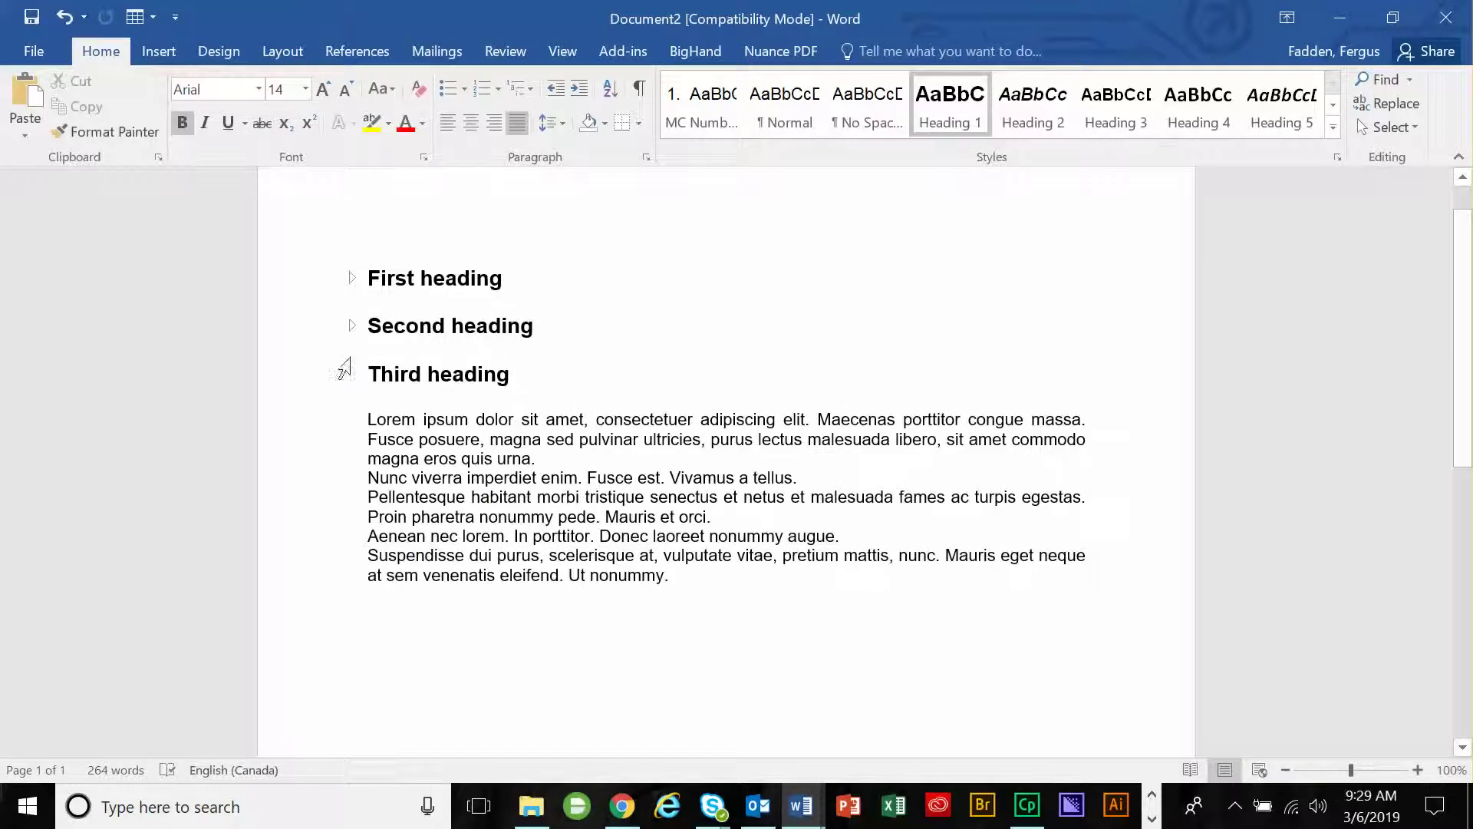
pyautogui.click(354, 375)
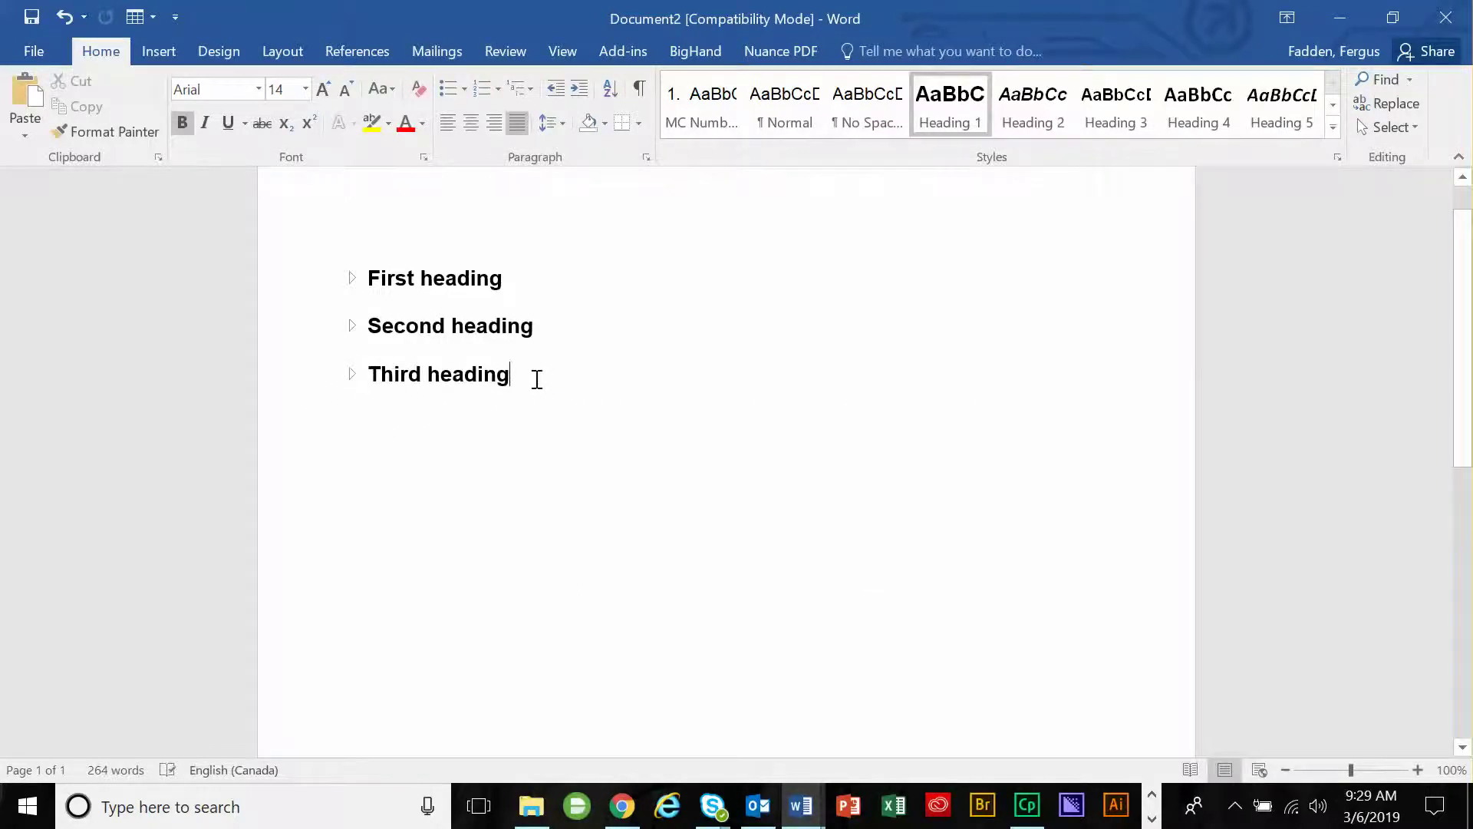
pyautogui.hotkey('alt', 'shift', '+')
pyautogui.click(724, 595)
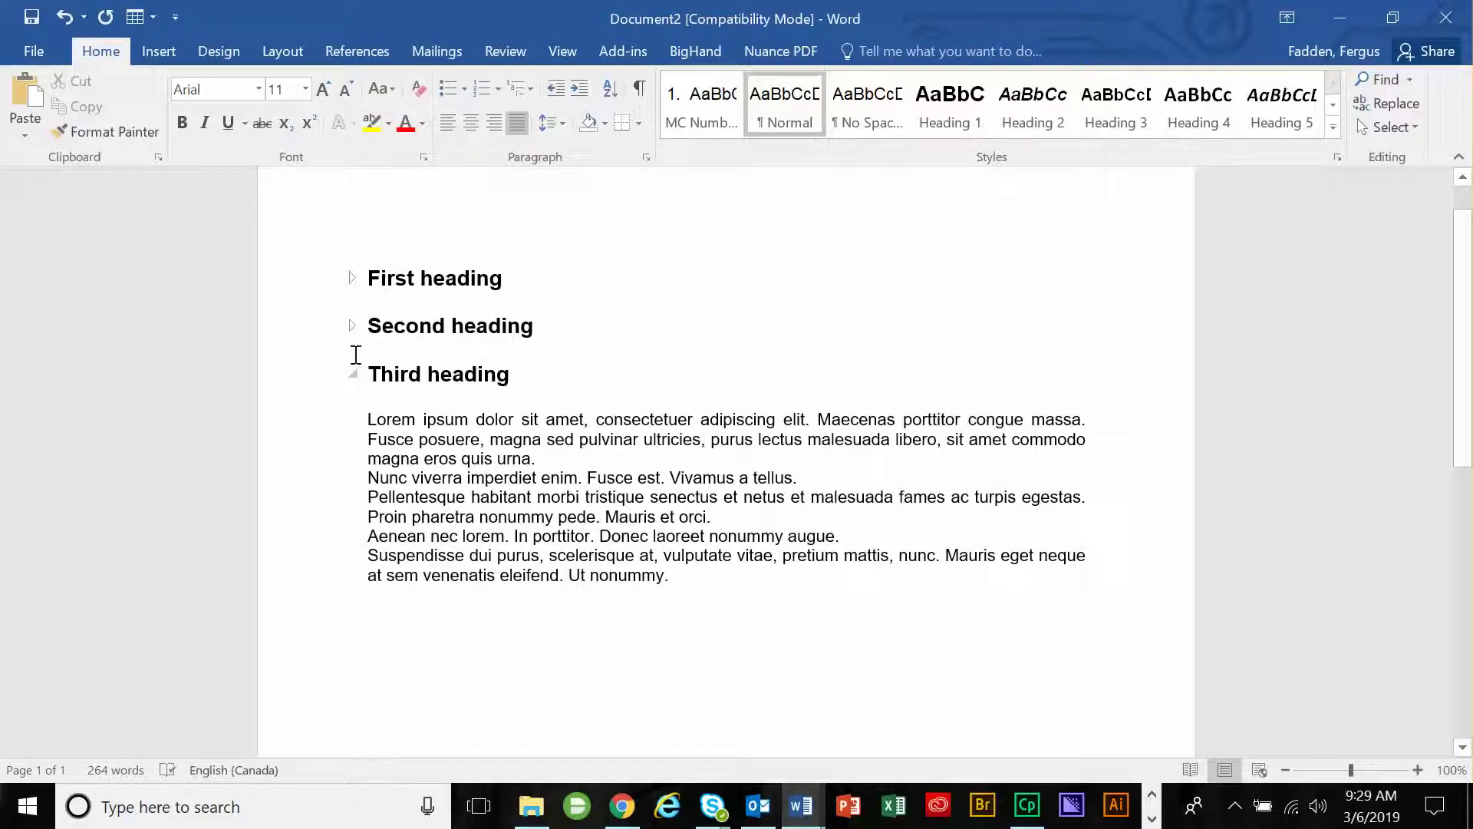
pyautogui.click(353, 375)
pyautogui.click(385, 442)
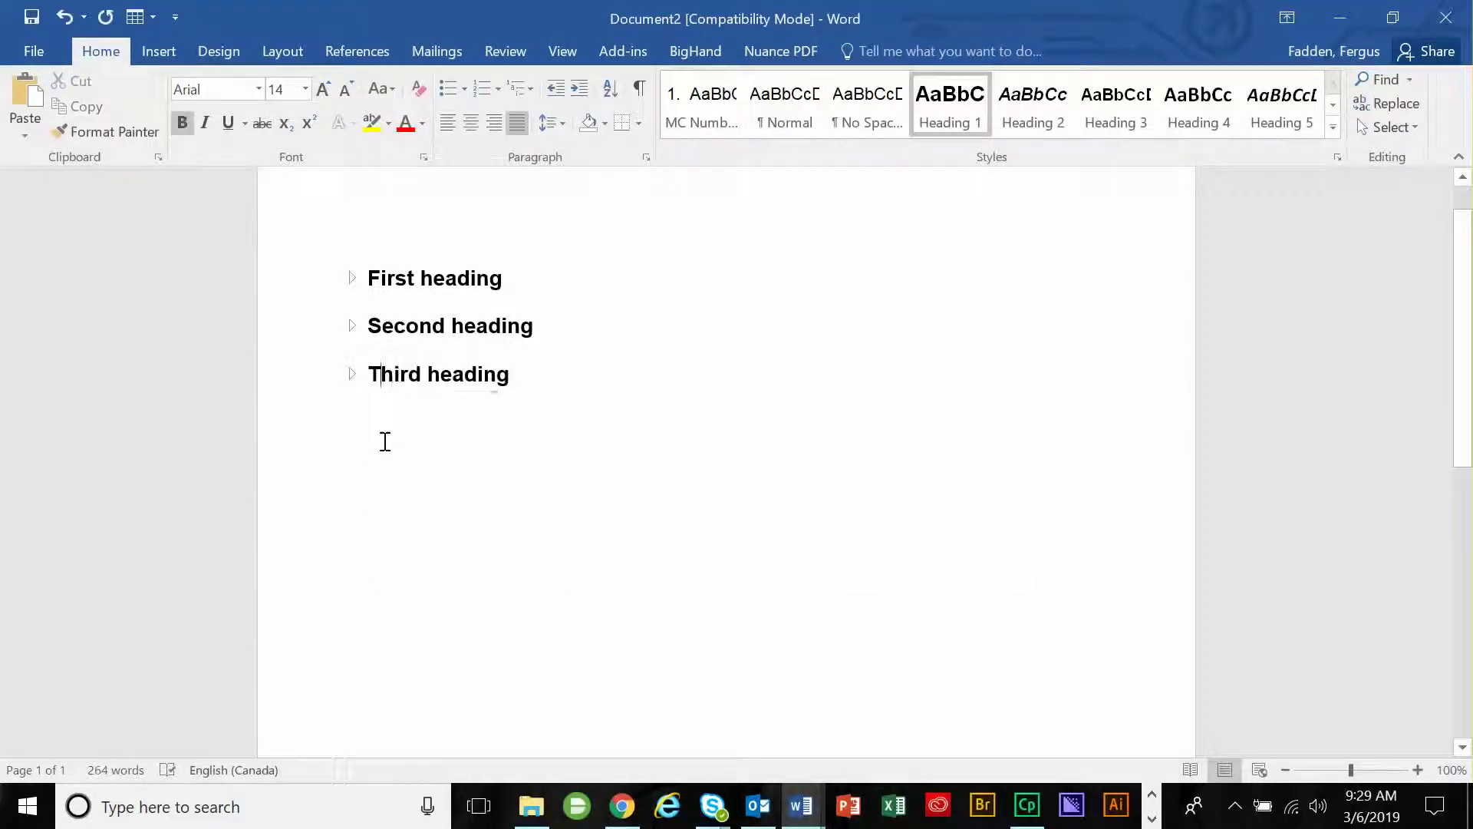
pyautogui.click(353, 375)
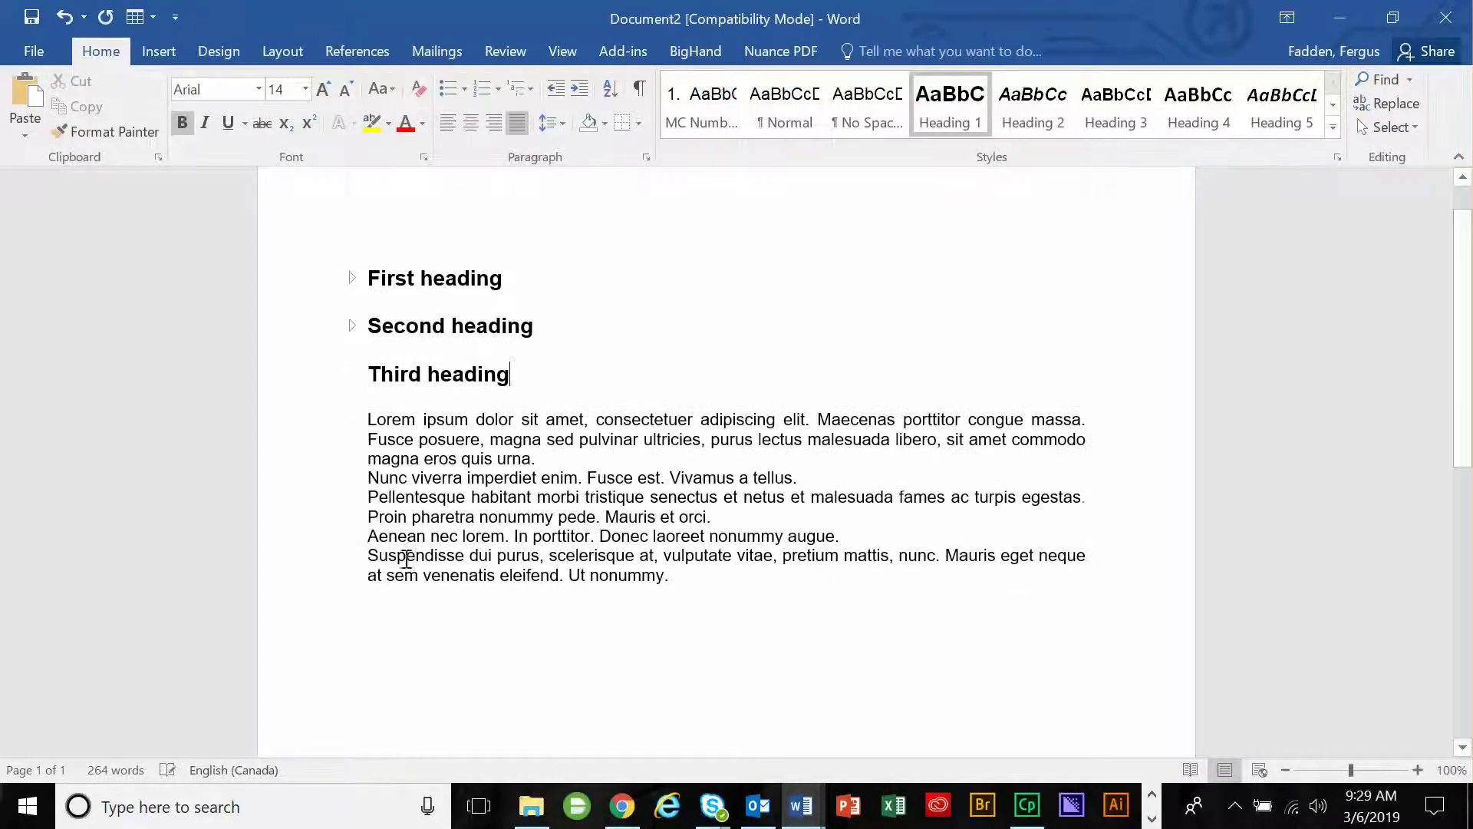
# Paste the heading set below the text twice, undoing one accidental extra paste
pyautogui.click(403, 610)
pyautogui.hotkey('ctrl', 'v')
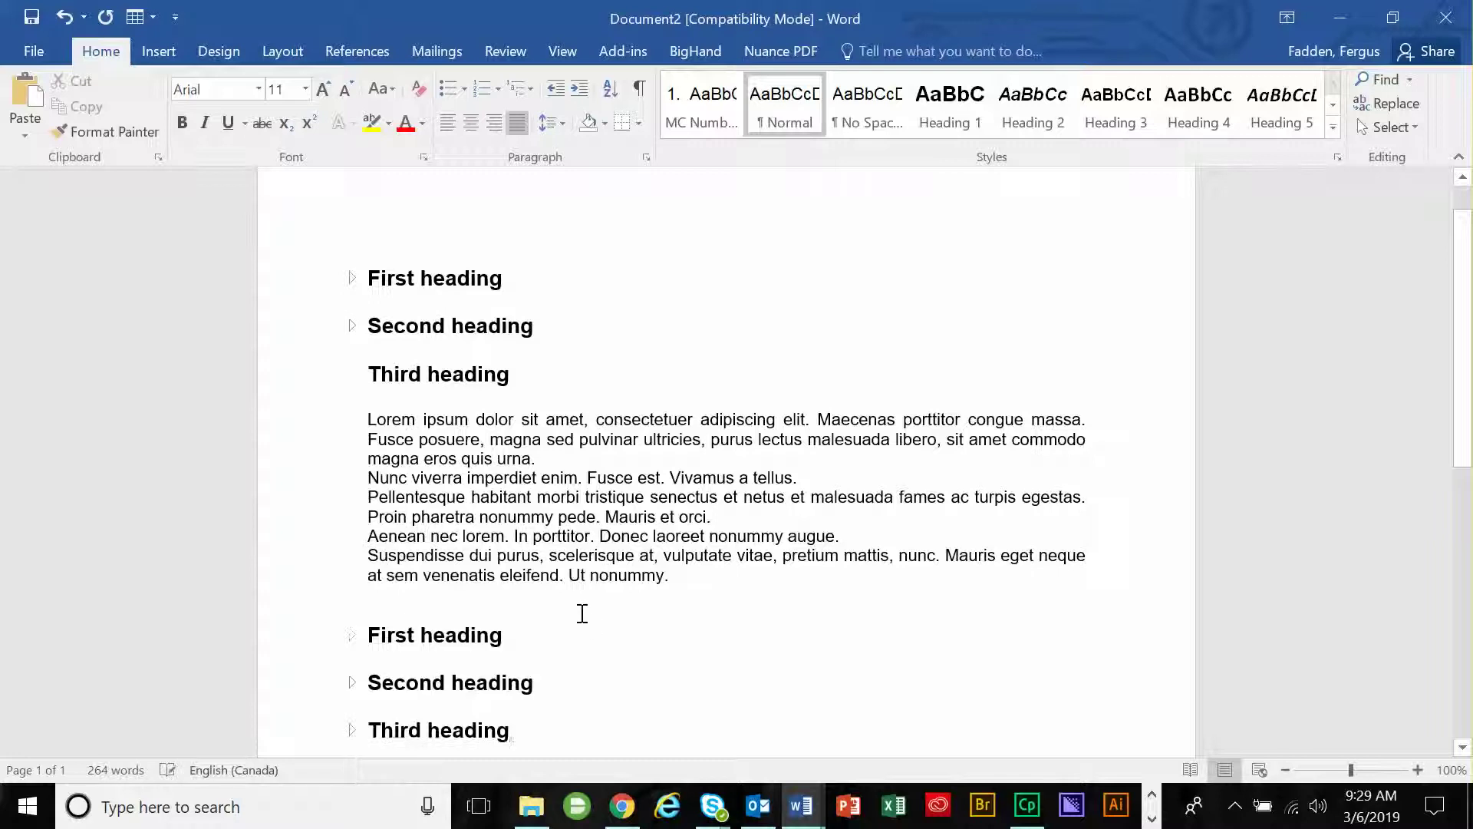
pyautogui.scroll(-3, 580, 611)
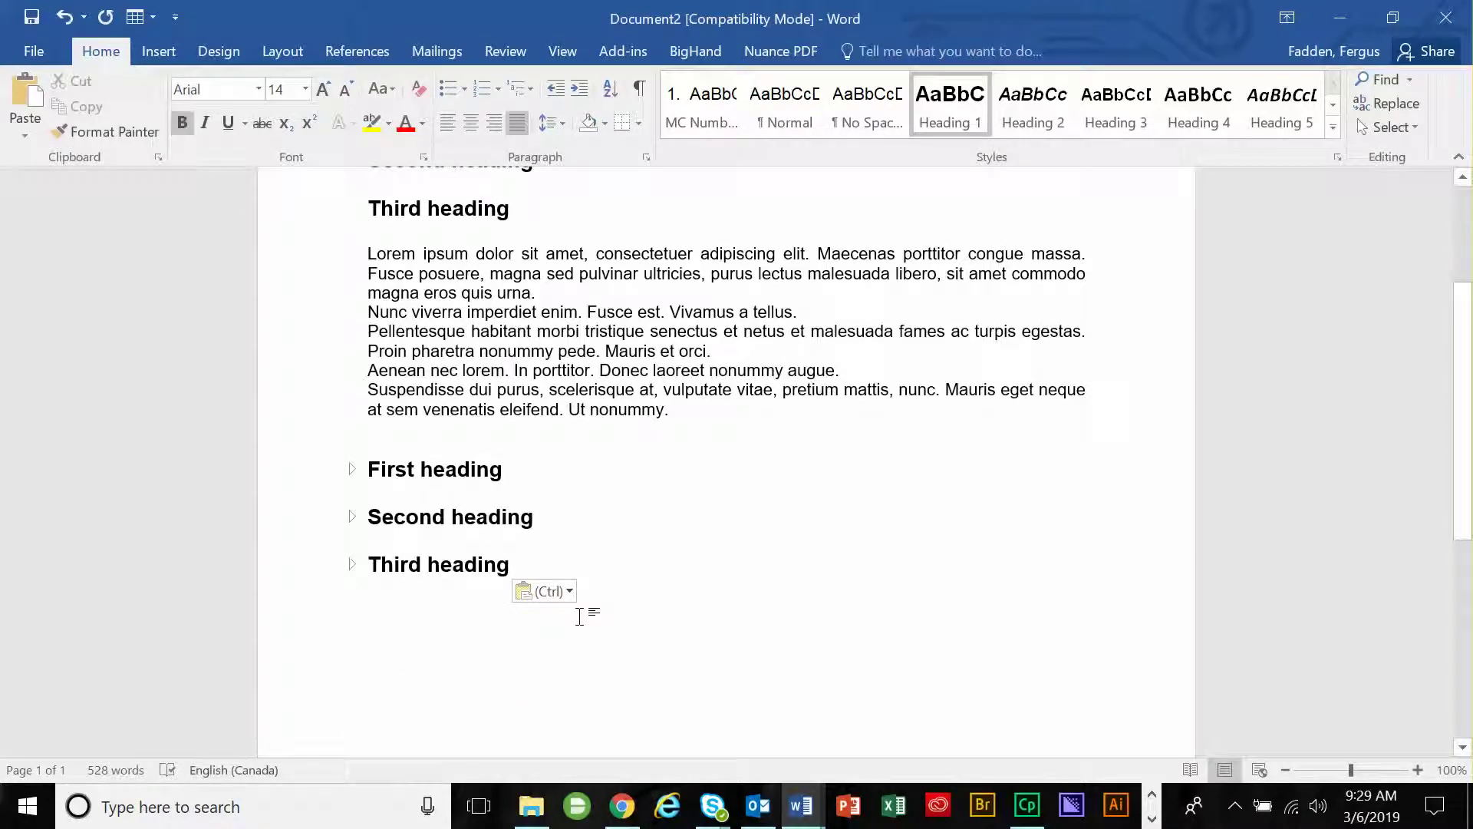
pyautogui.hotkey('ctrl', 'v')
pyautogui.hotkey('ctrl', 'z')
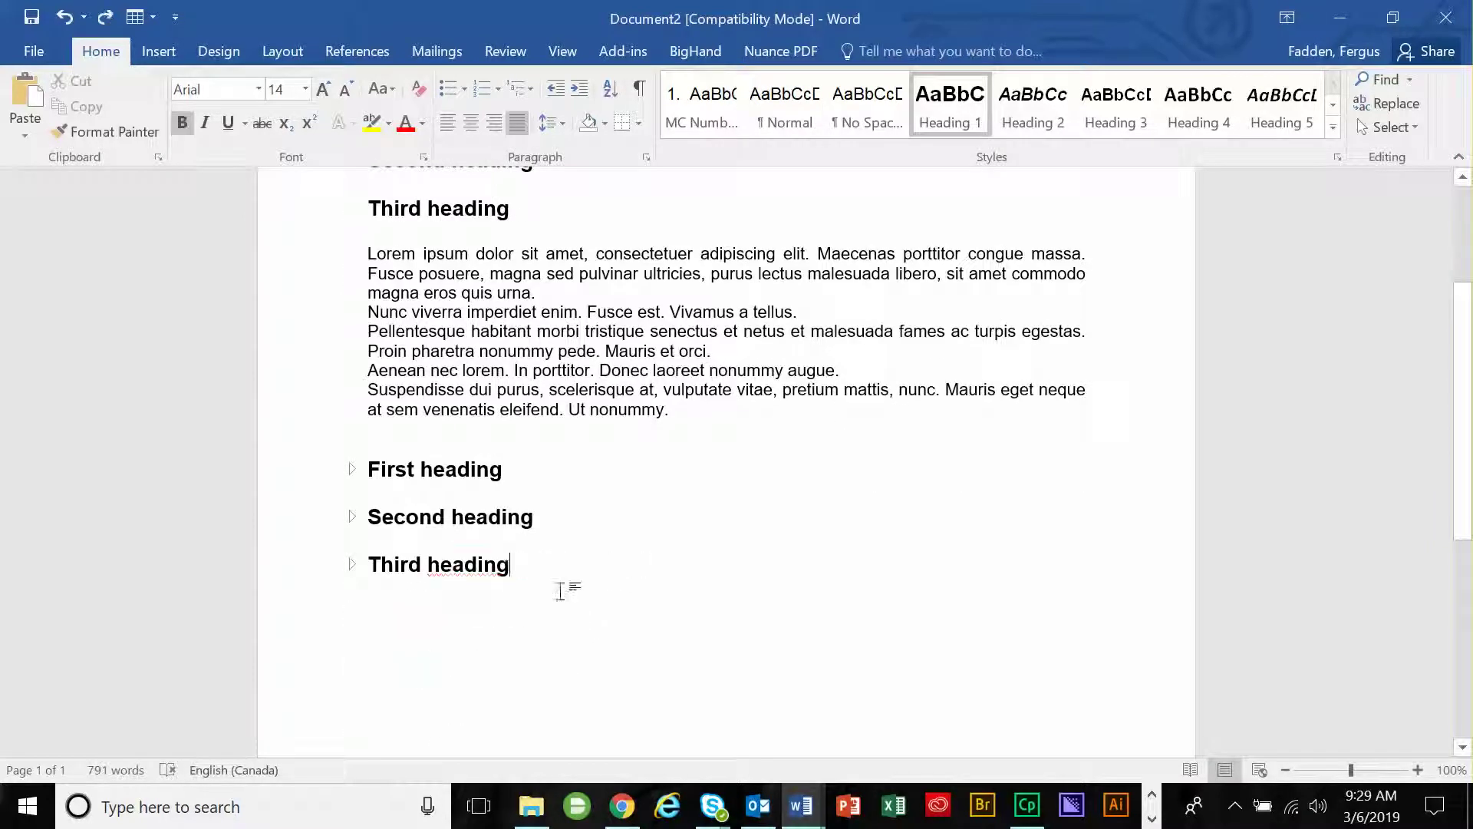
pyautogui.click(353, 567)
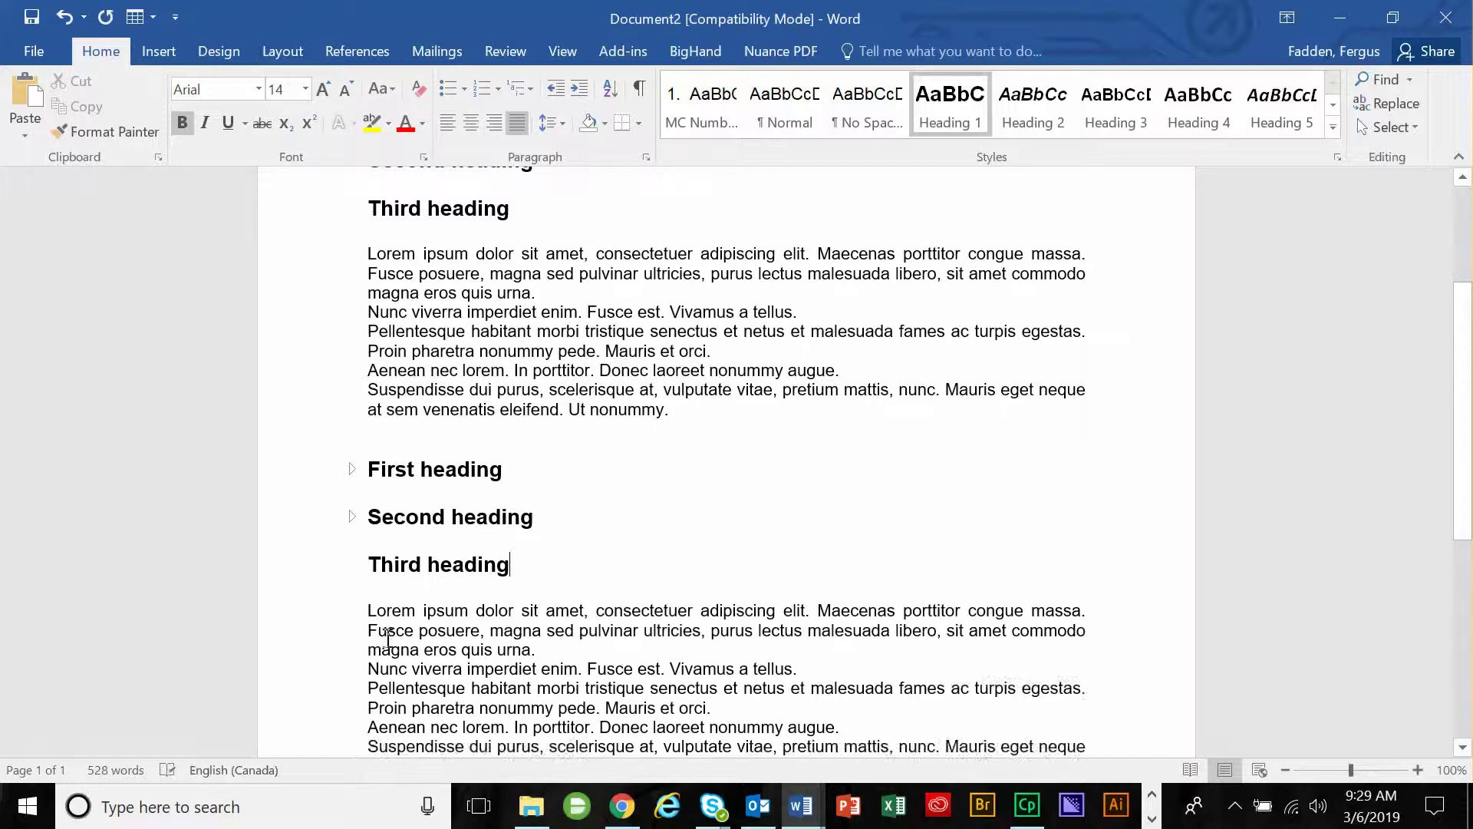
pyautogui.scroll(-6, 391, 605)
pyautogui.click(398, 476)
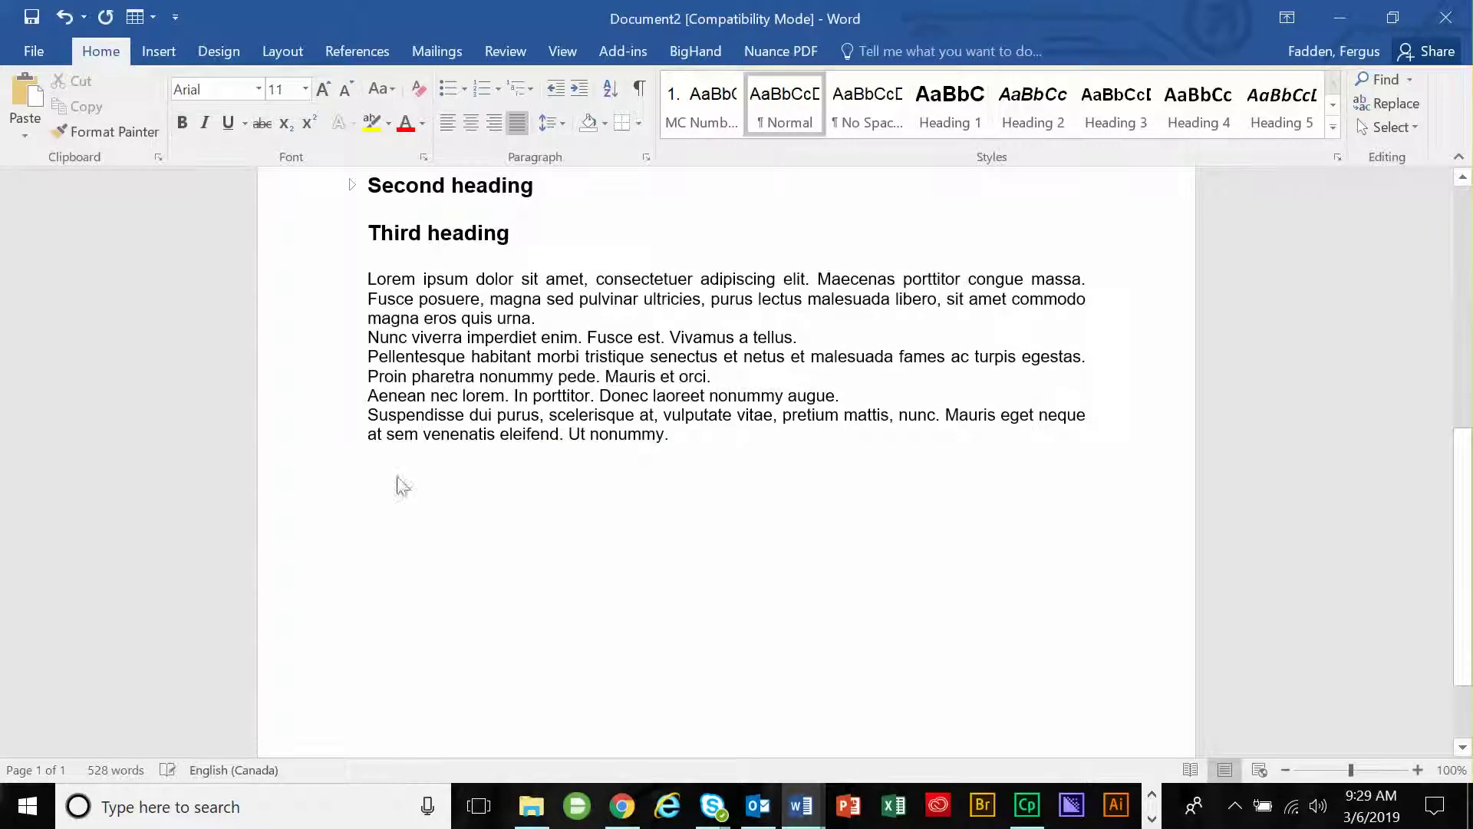
pyautogui.hotkey('ctrl', 'v')
# Paste another heading set below the last paragraph on page 2
pyautogui.click(352, 589)
pyautogui.scroll(-3, 382, 616)
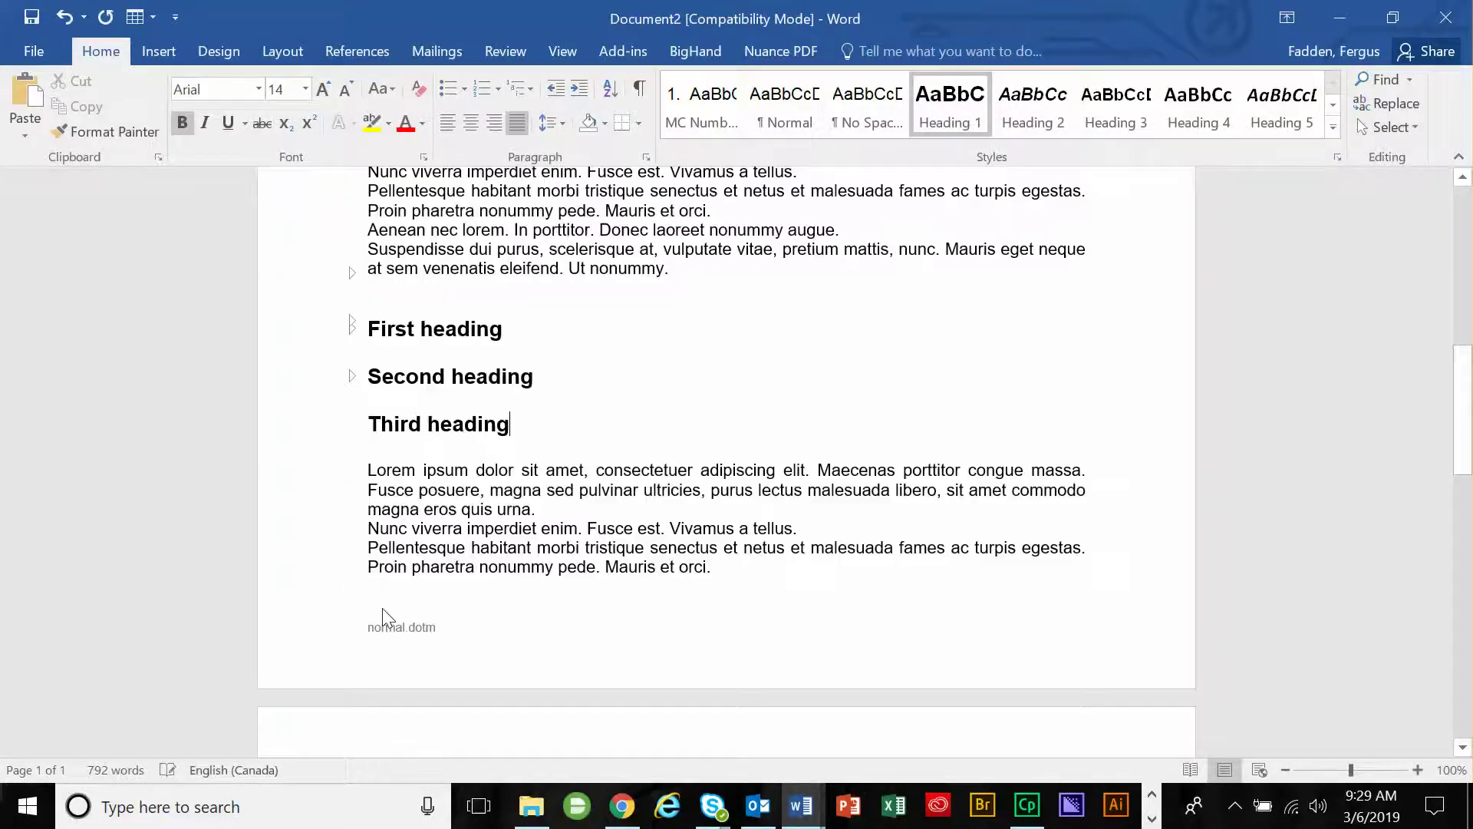
pyautogui.scroll(-1, 384, 618)
pyautogui.scroll(-3, 403, 625)
pyautogui.click(397, 679)
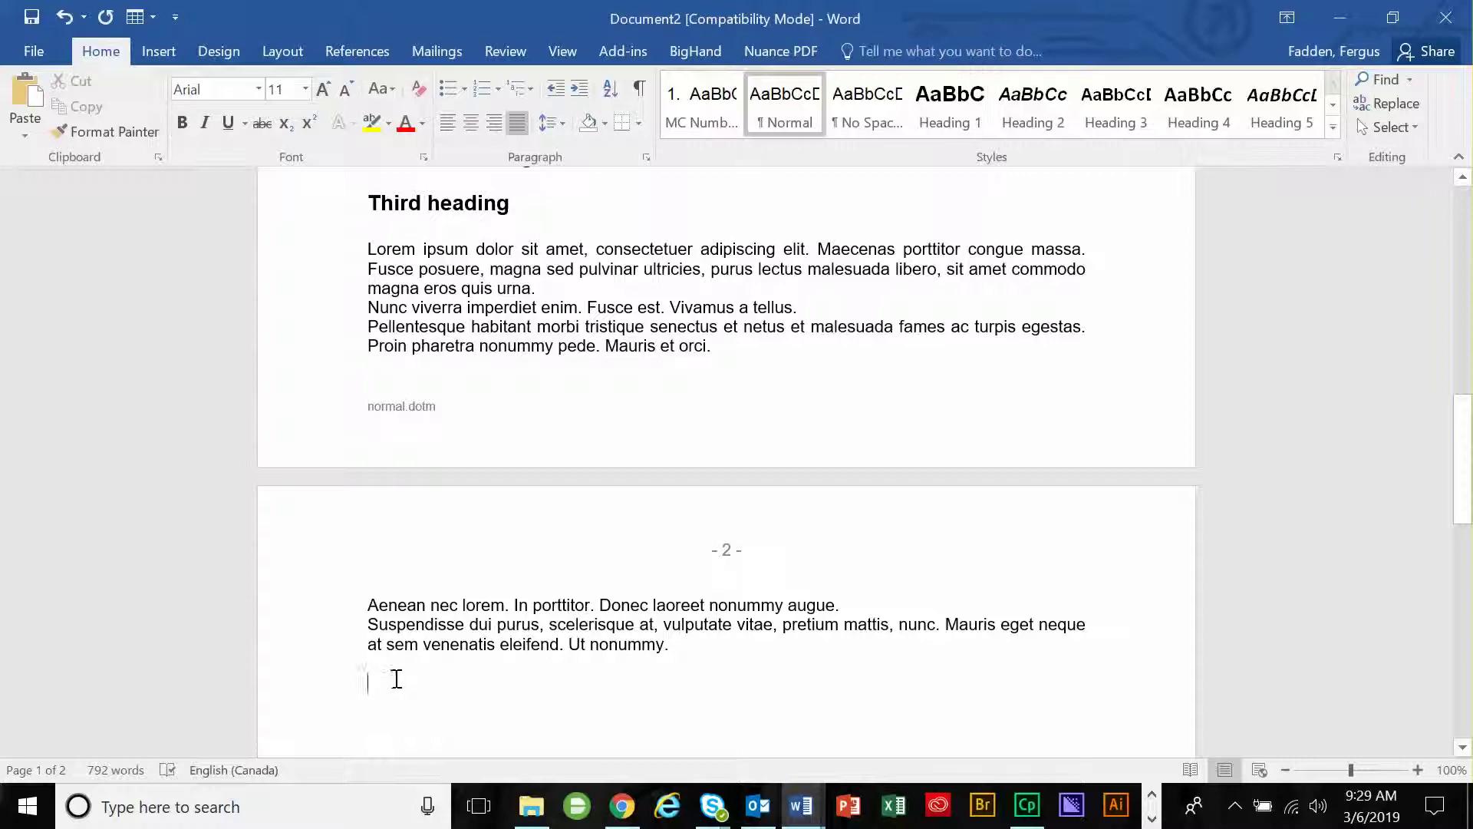
pyautogui.hotkey('ctrl', 'v')
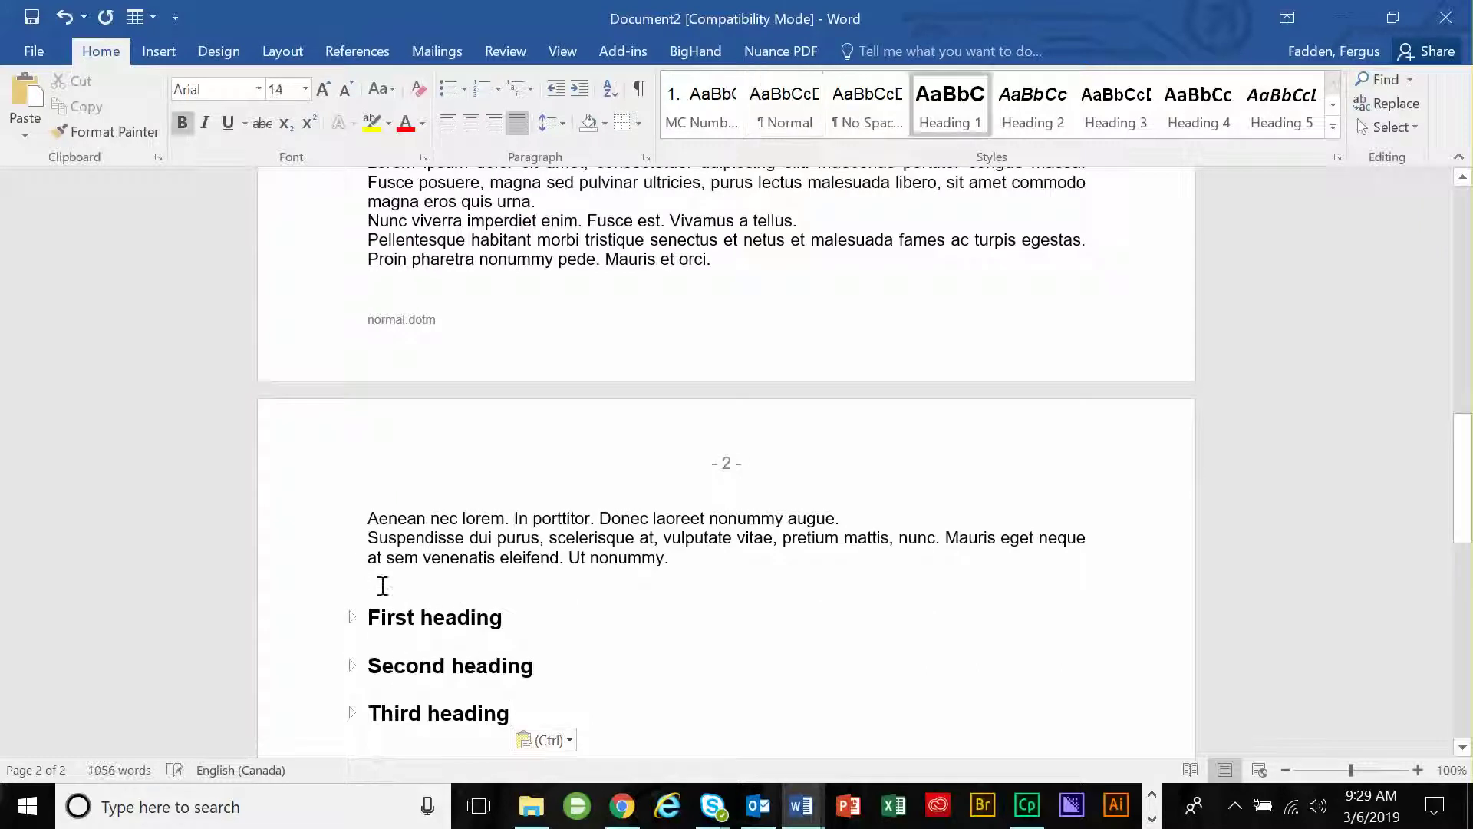
pyautogui.click(352, 713)
# Paste two more heading sets at the end of the document
pyautogui.scroll(-6, 702, 556)
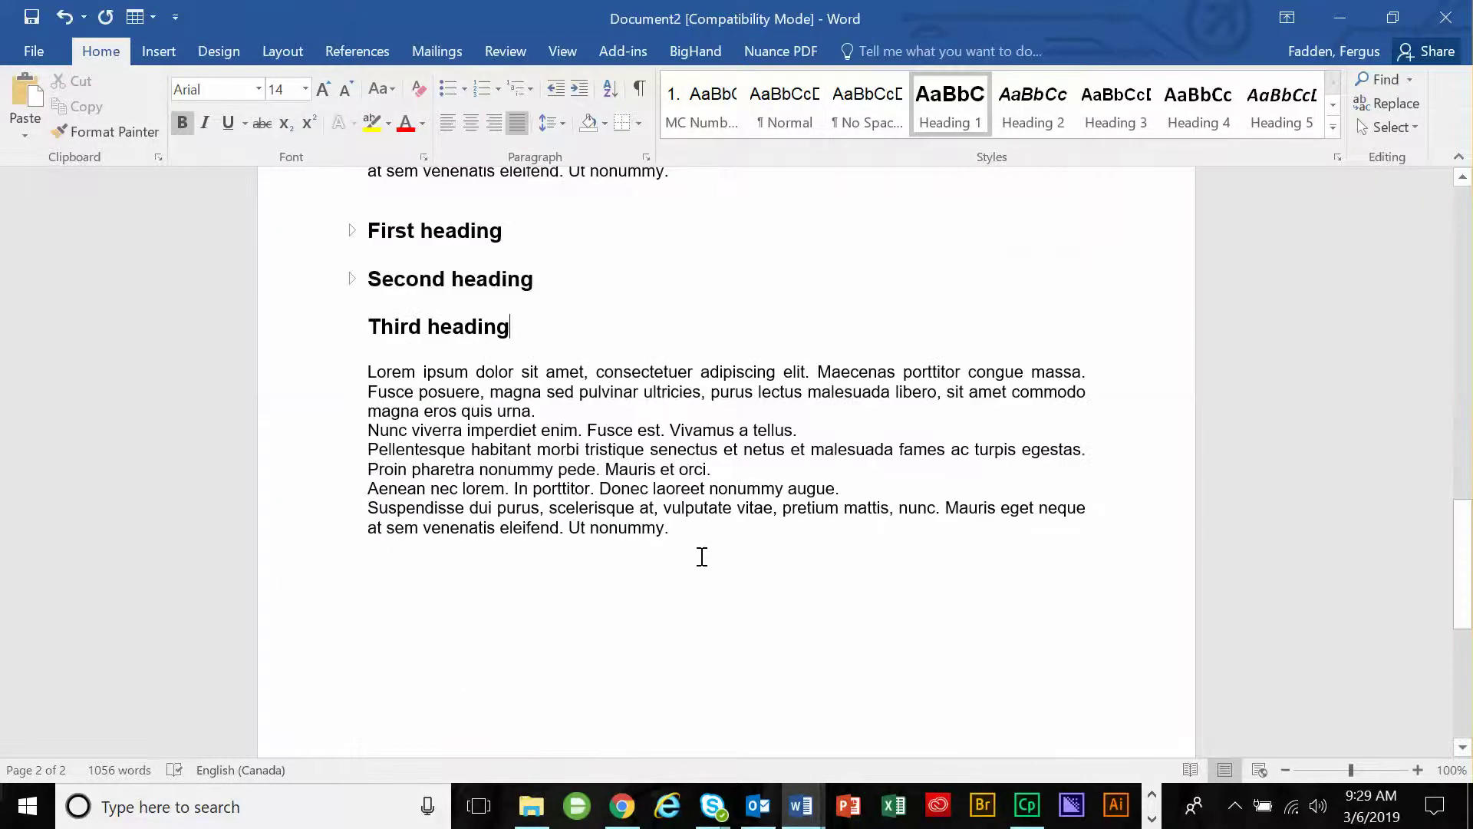
pyautogui.click(485, 571)
pyautogui.write('First heading Second heading Third heading')
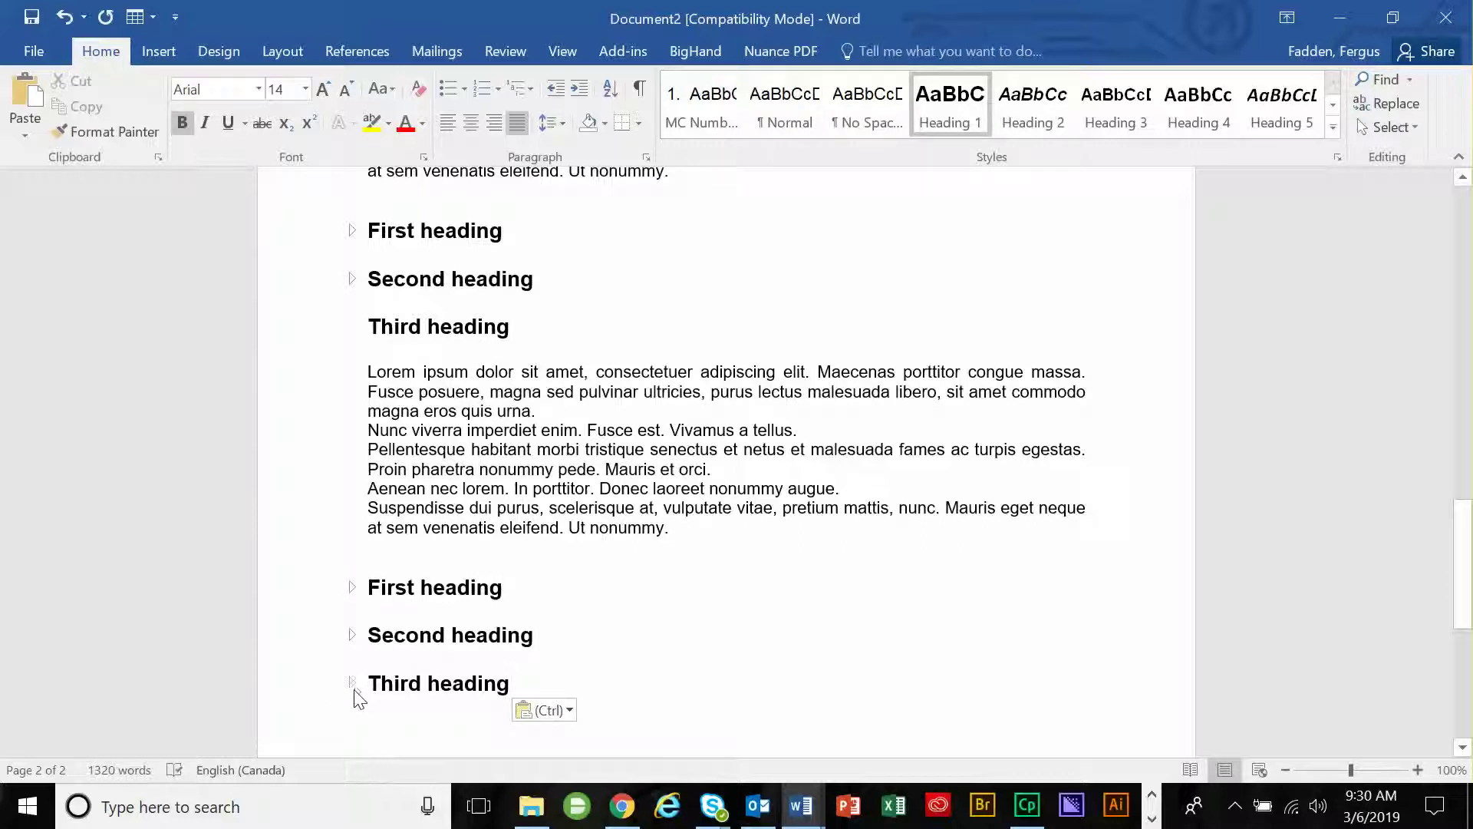
pyautogui.click(352, 685)
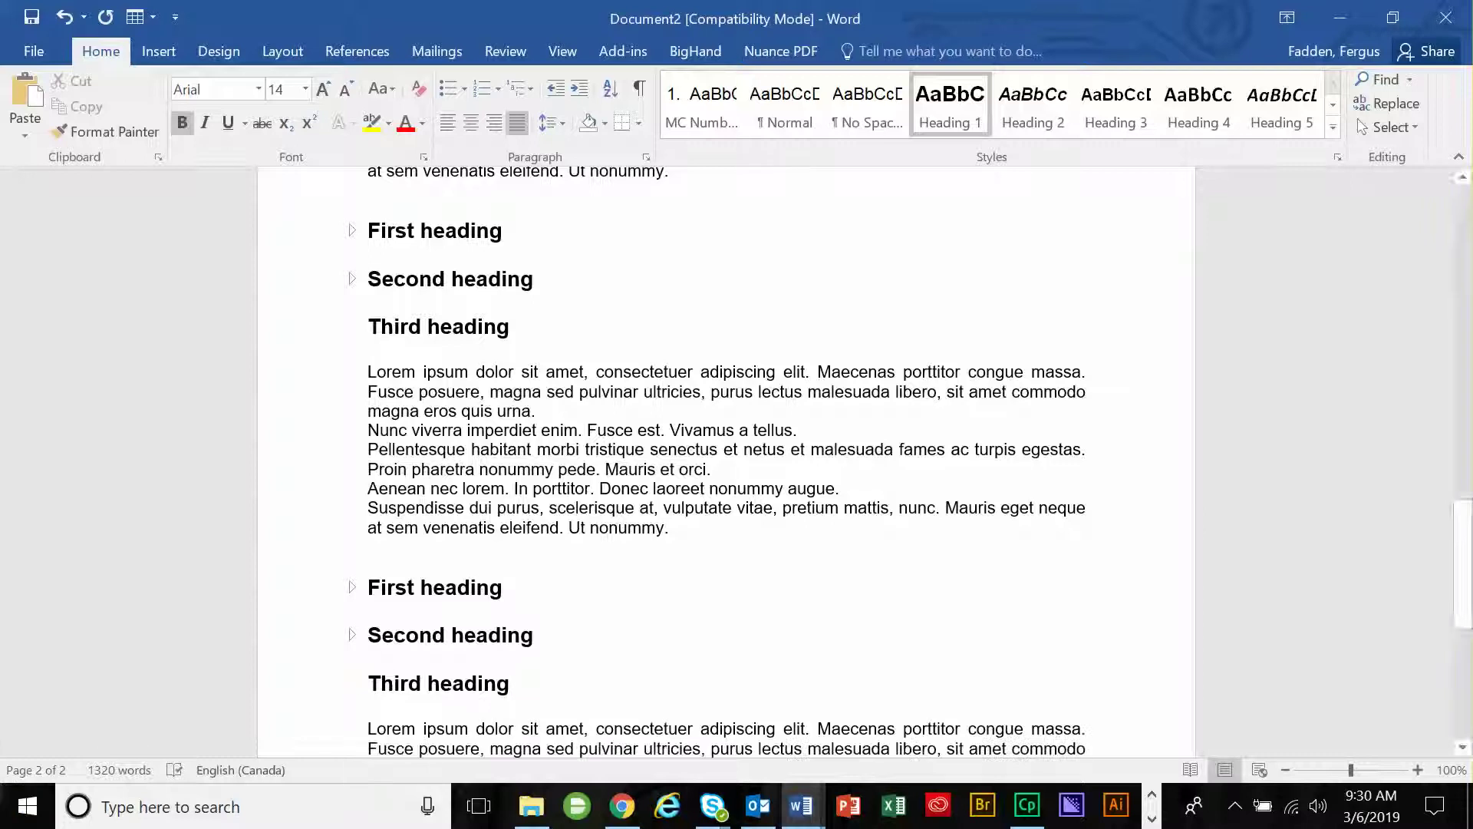
pyautogui.scroll(-3, 716, 599)
pyautogui.scroll(-3, 716, 598)
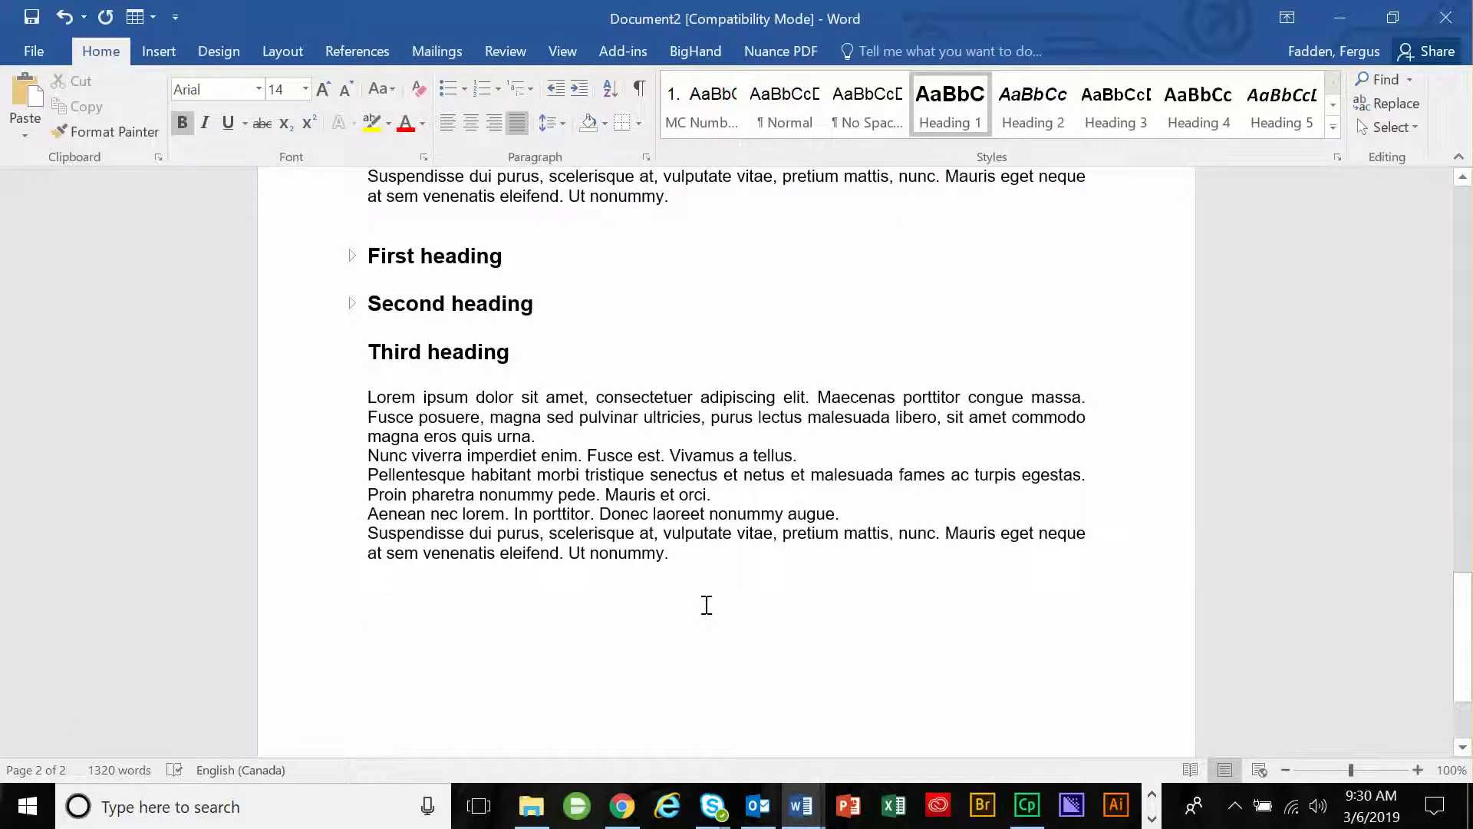
pyautogui.click(677, 469)
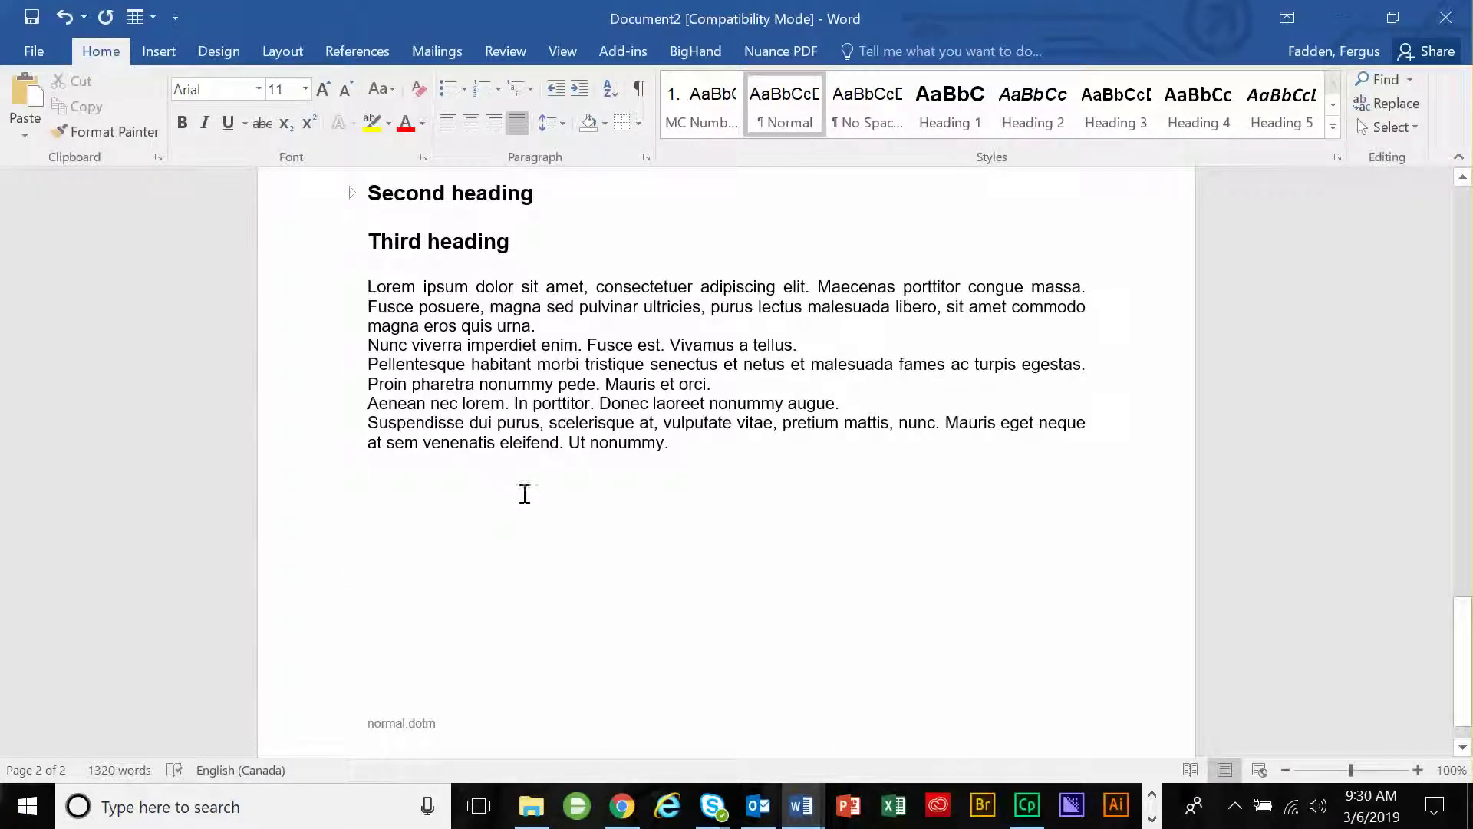
pyautogui.press('Return')
pyautogui.write('First heading Second heading Third heading')
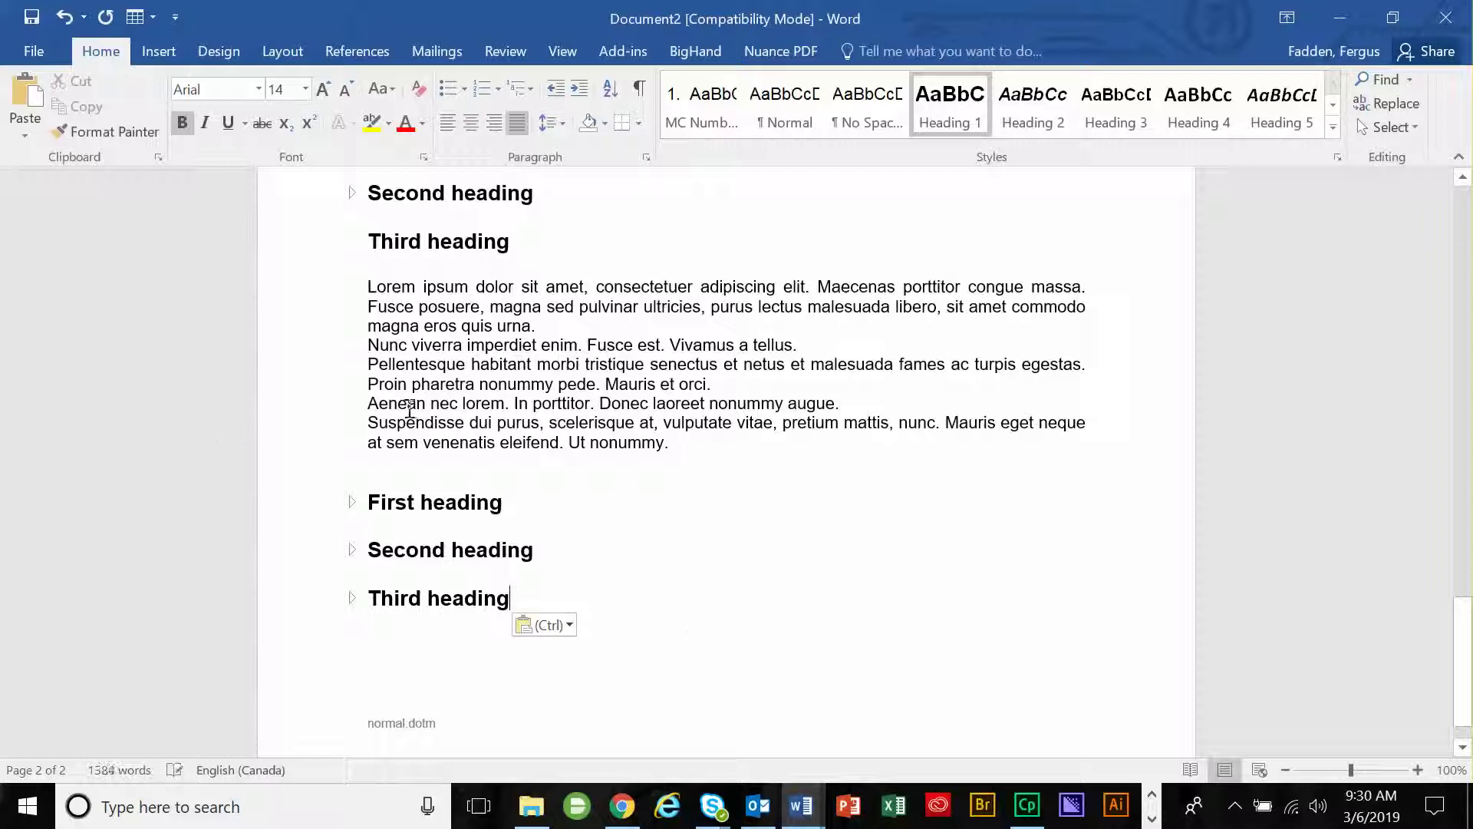
# Collapse the Third heading sections throughout the pasted copies, bringing the document to 1584 words
pyautogui.scroll(2, 362, 316)
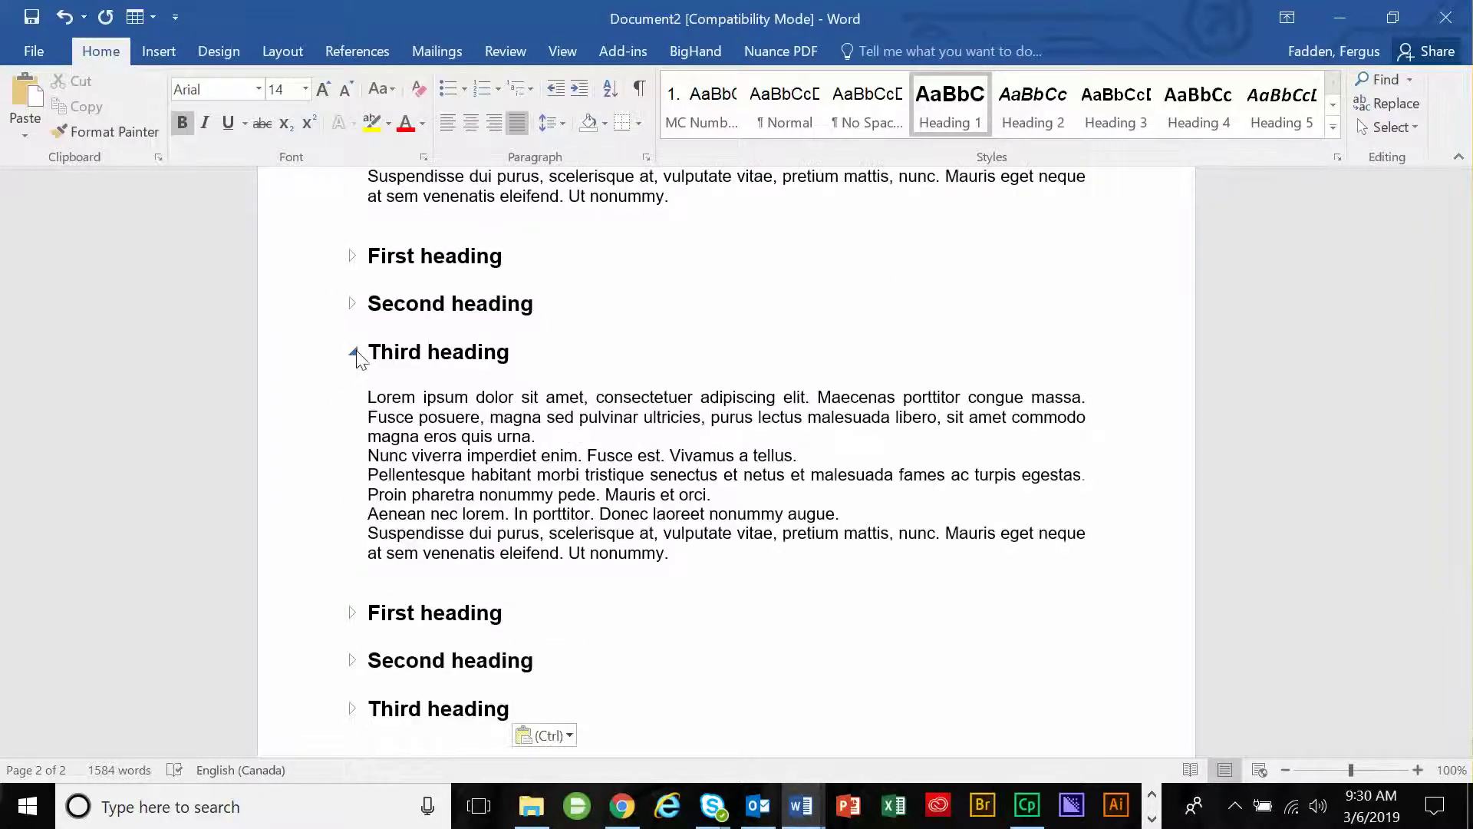
pyautogui.click(355, 351)
pyautogui.click(355, 349)
pyautogui.scroll(-1, 355, 339)
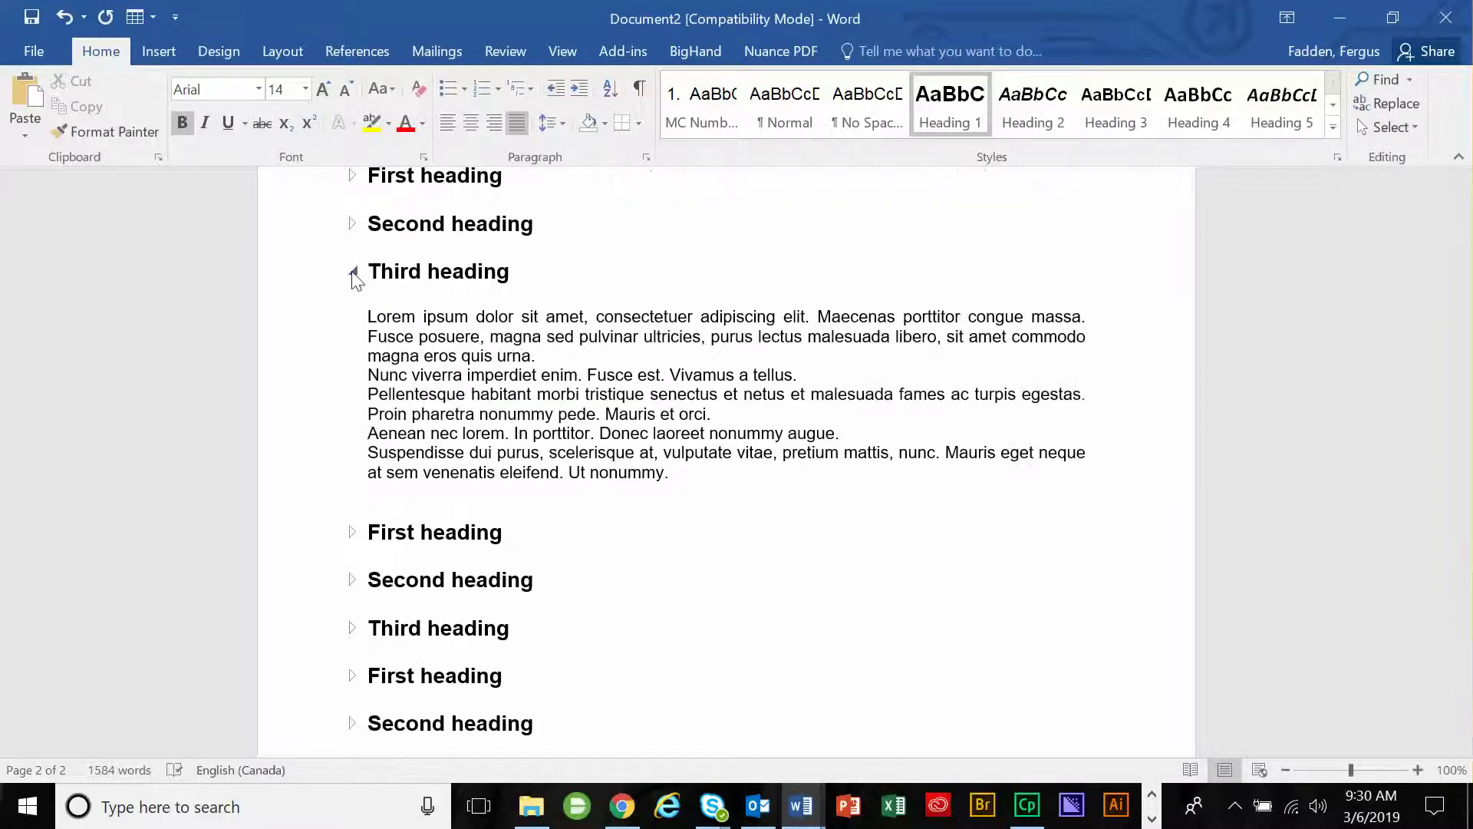
pyautogui.click(353, 272)
pyautogui.click(351, 276)
pyautogui.scroll(5, 349, 326)
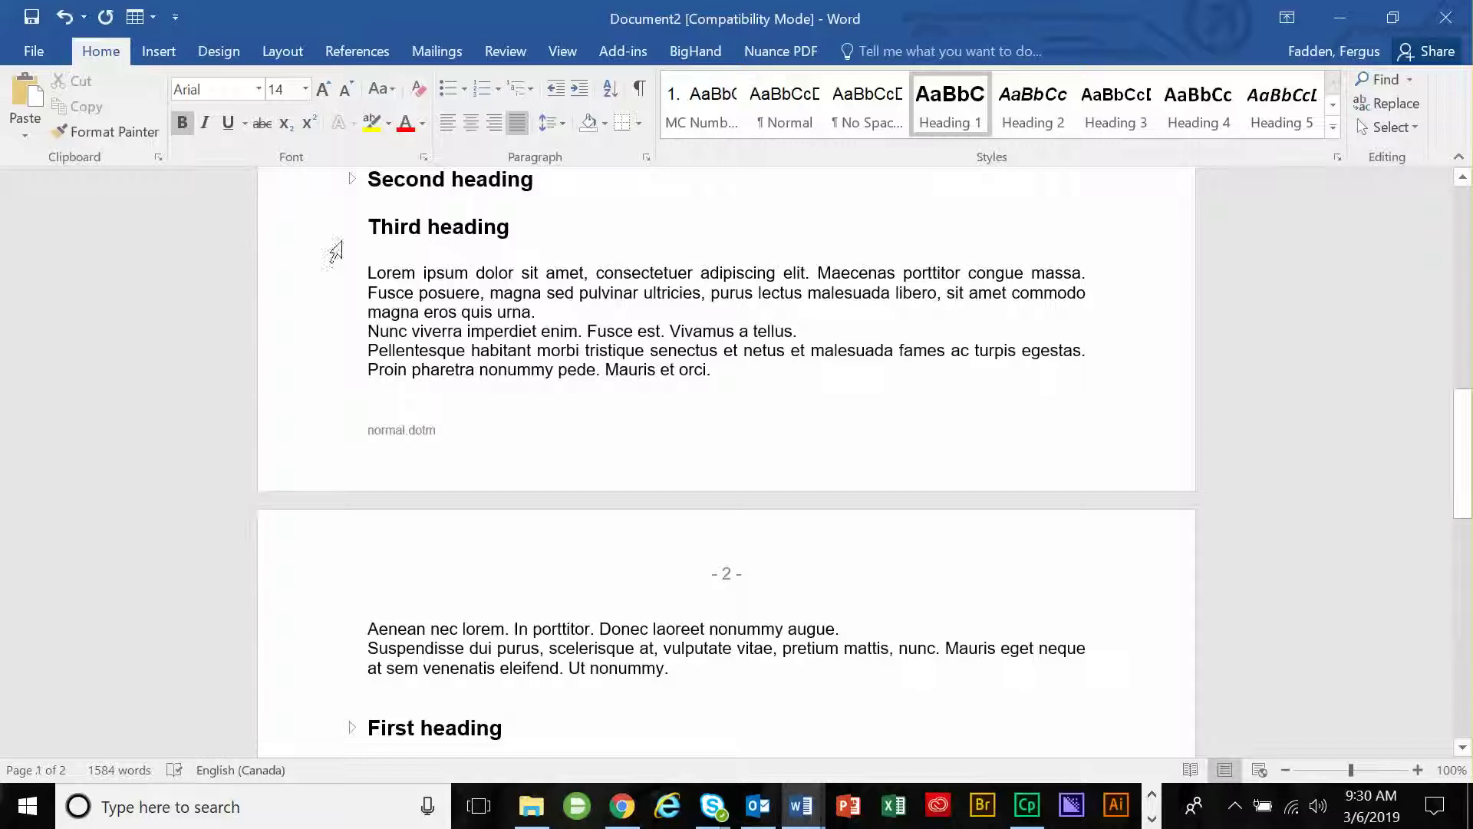
pyautogui.click(352, 227)
pyautogui.scroll(1, 350, 265)
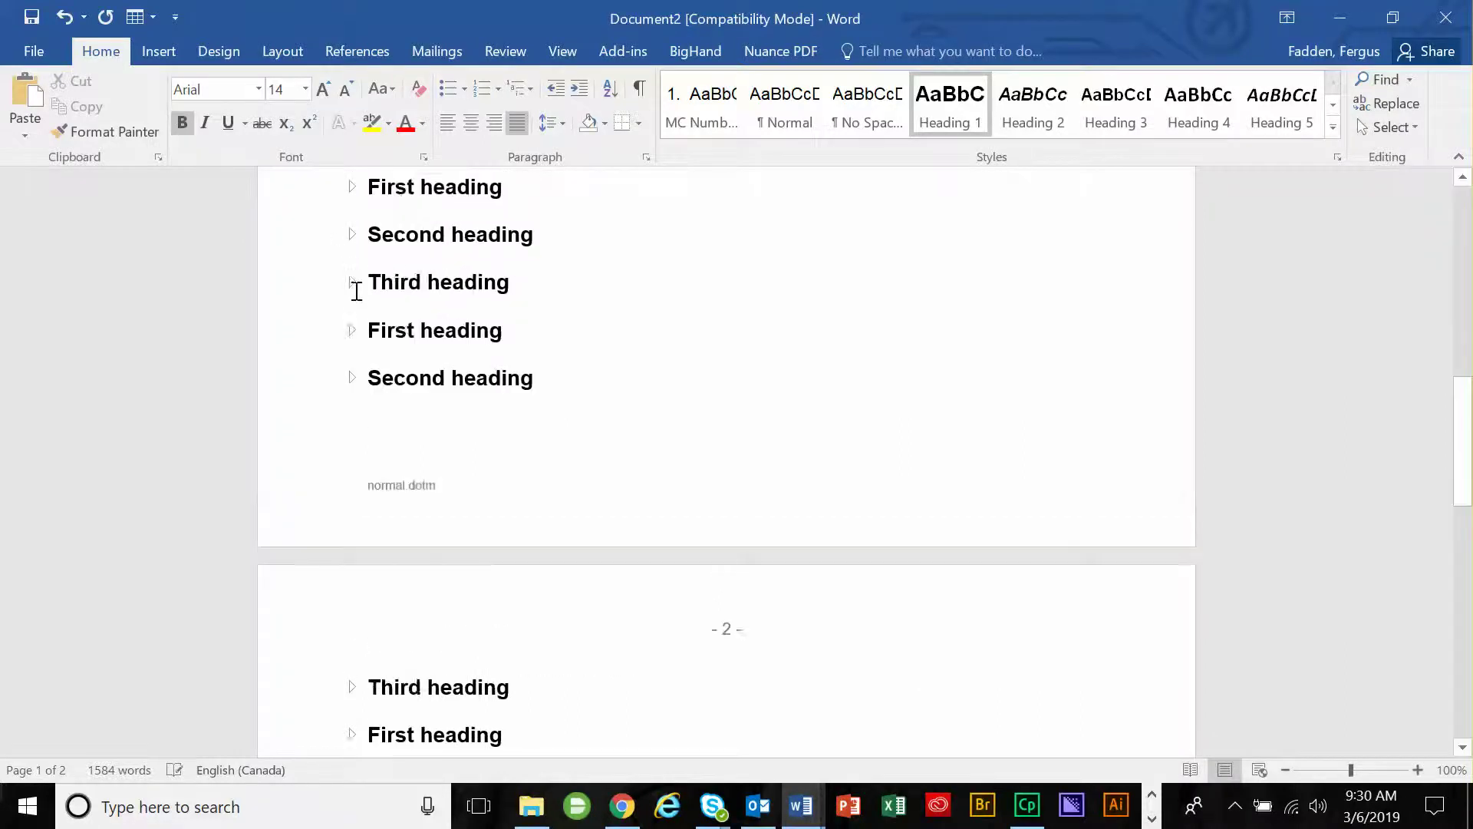
pyautogui.click(355, 286)
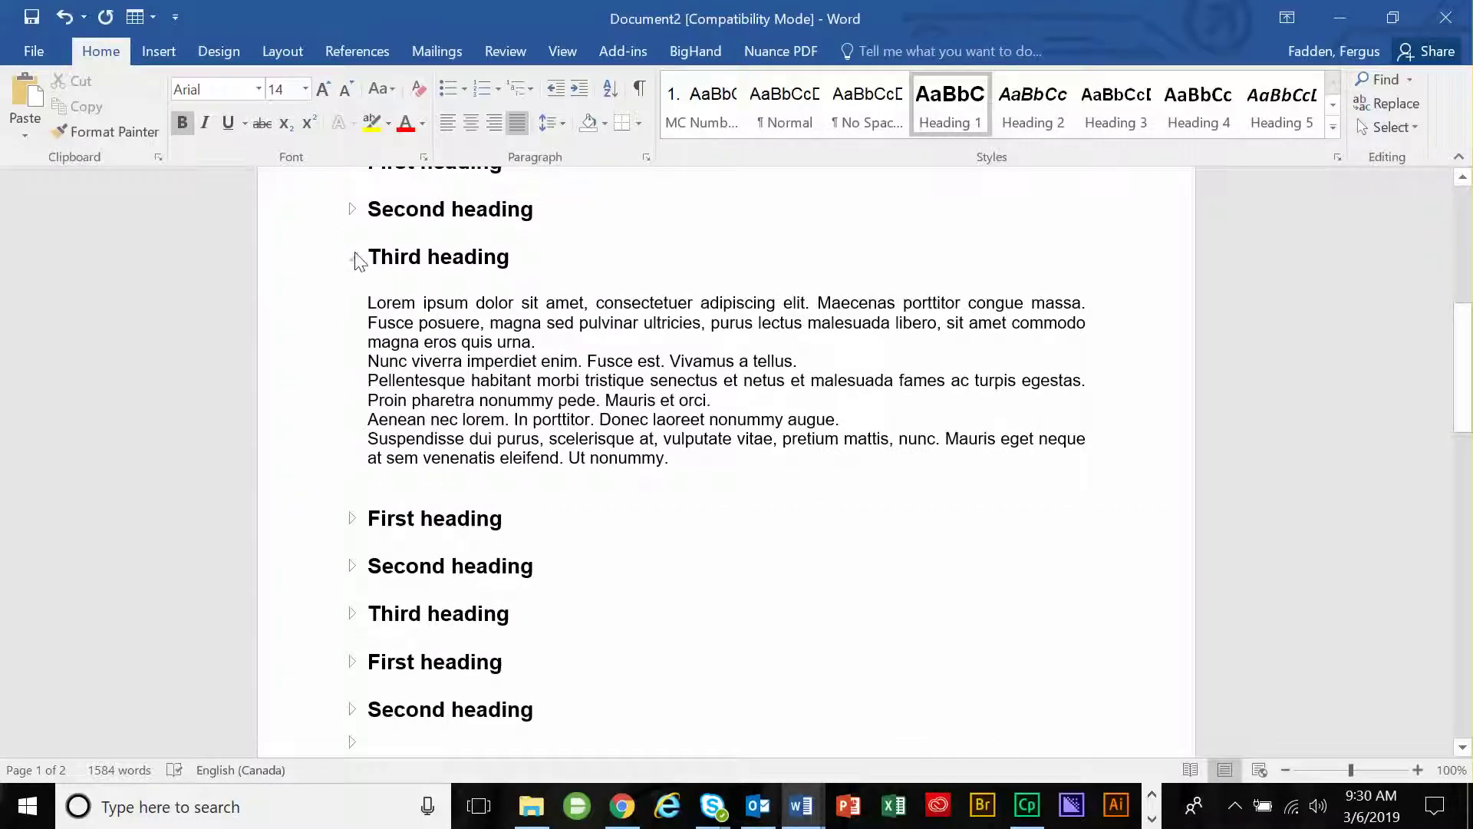
pyautogui.click(356, 262)
pyautogui.click(350, 278)
pyautogui.scroll(2, 357, 291)
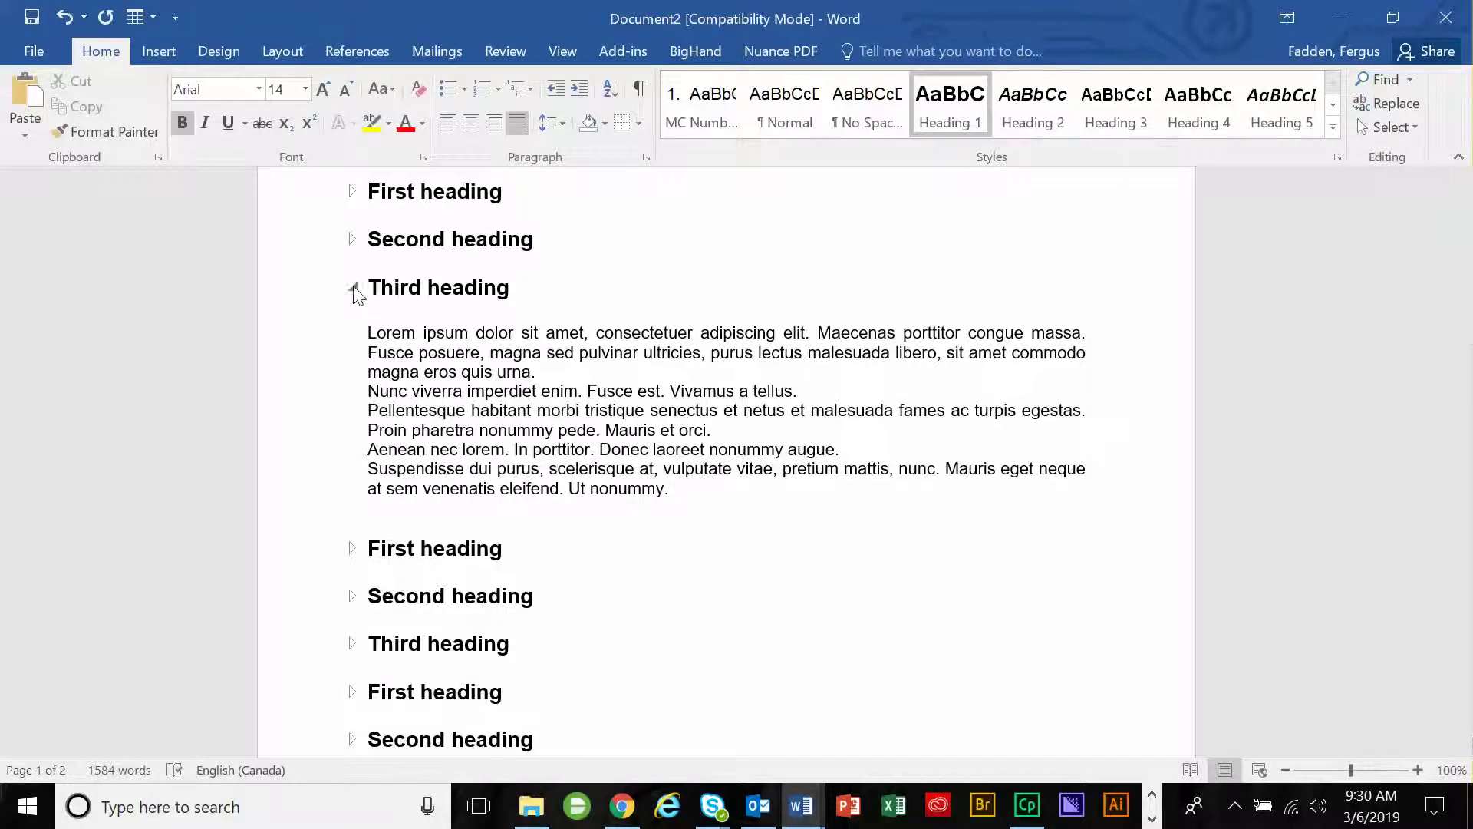
pyautogui.click(354, 289)
pyautogui.scroll(2, 356, 339)
# Paste another set of heading lines below the page 2 text
pyautogui.hotkey('ctrl', 'a')
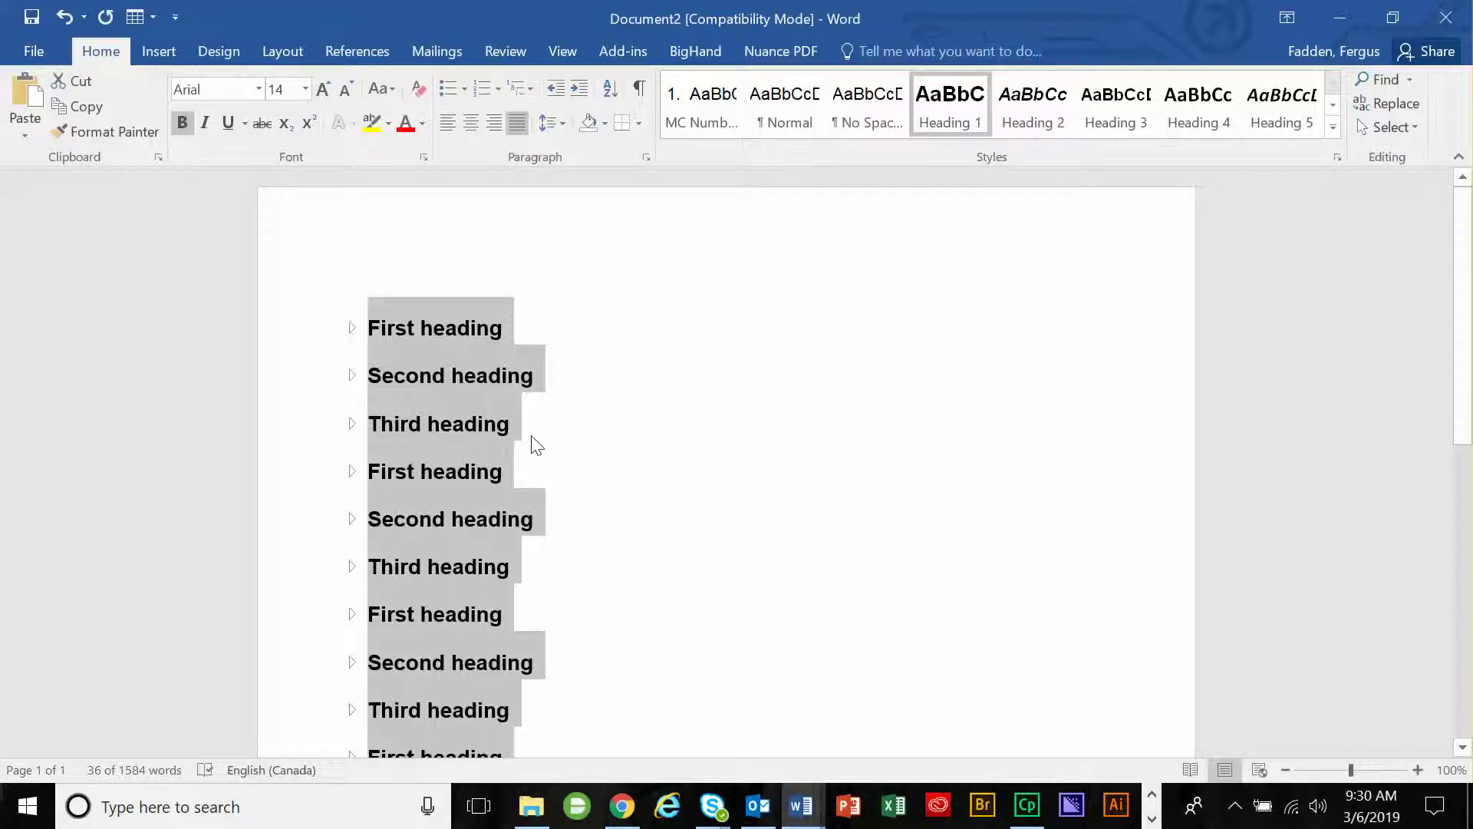
pyautogui.scroll(-8, 535, 443)
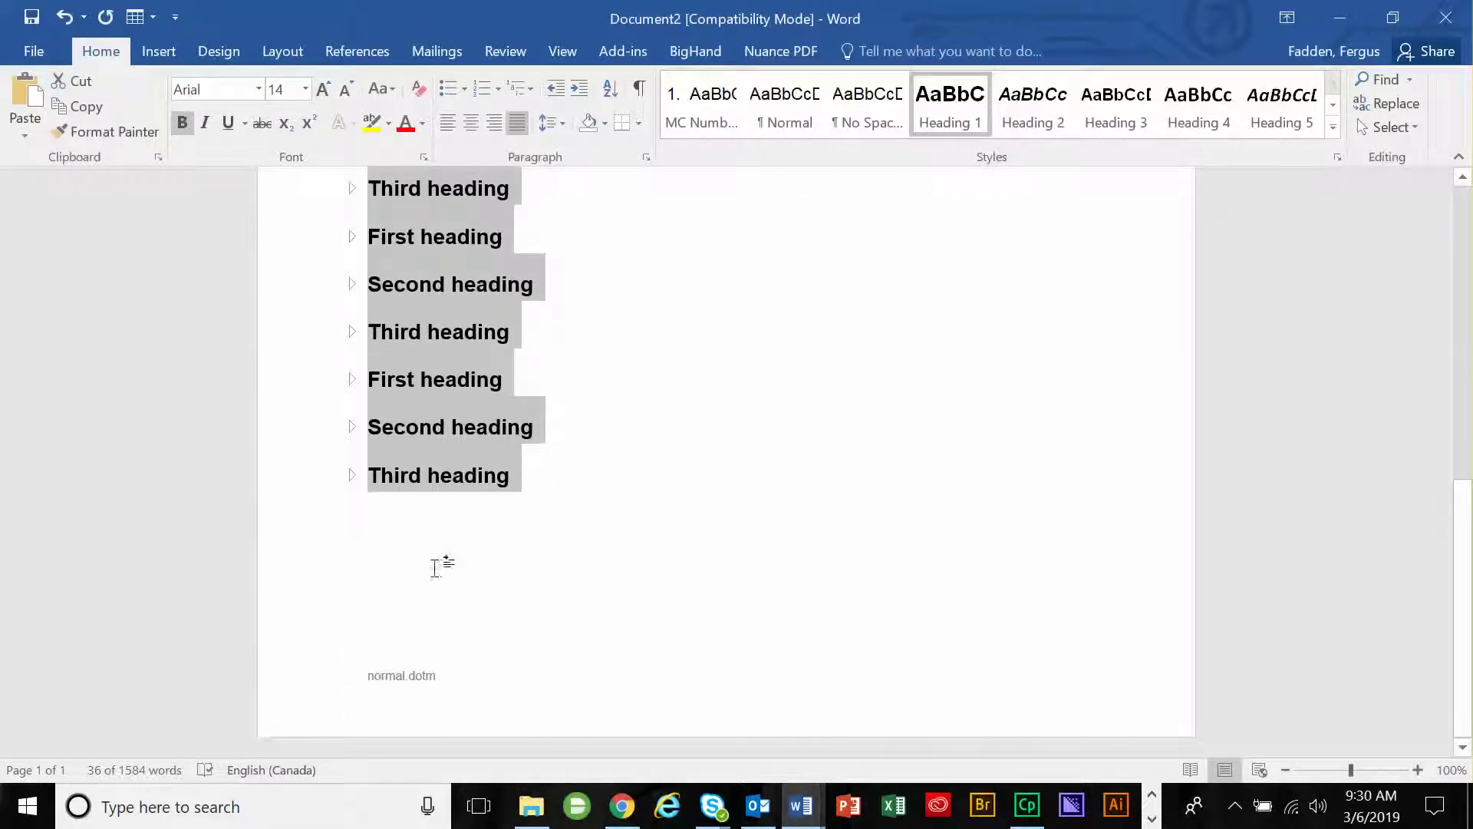
pyautogui.click(377, 495)
pyautogui.click(352, 475)
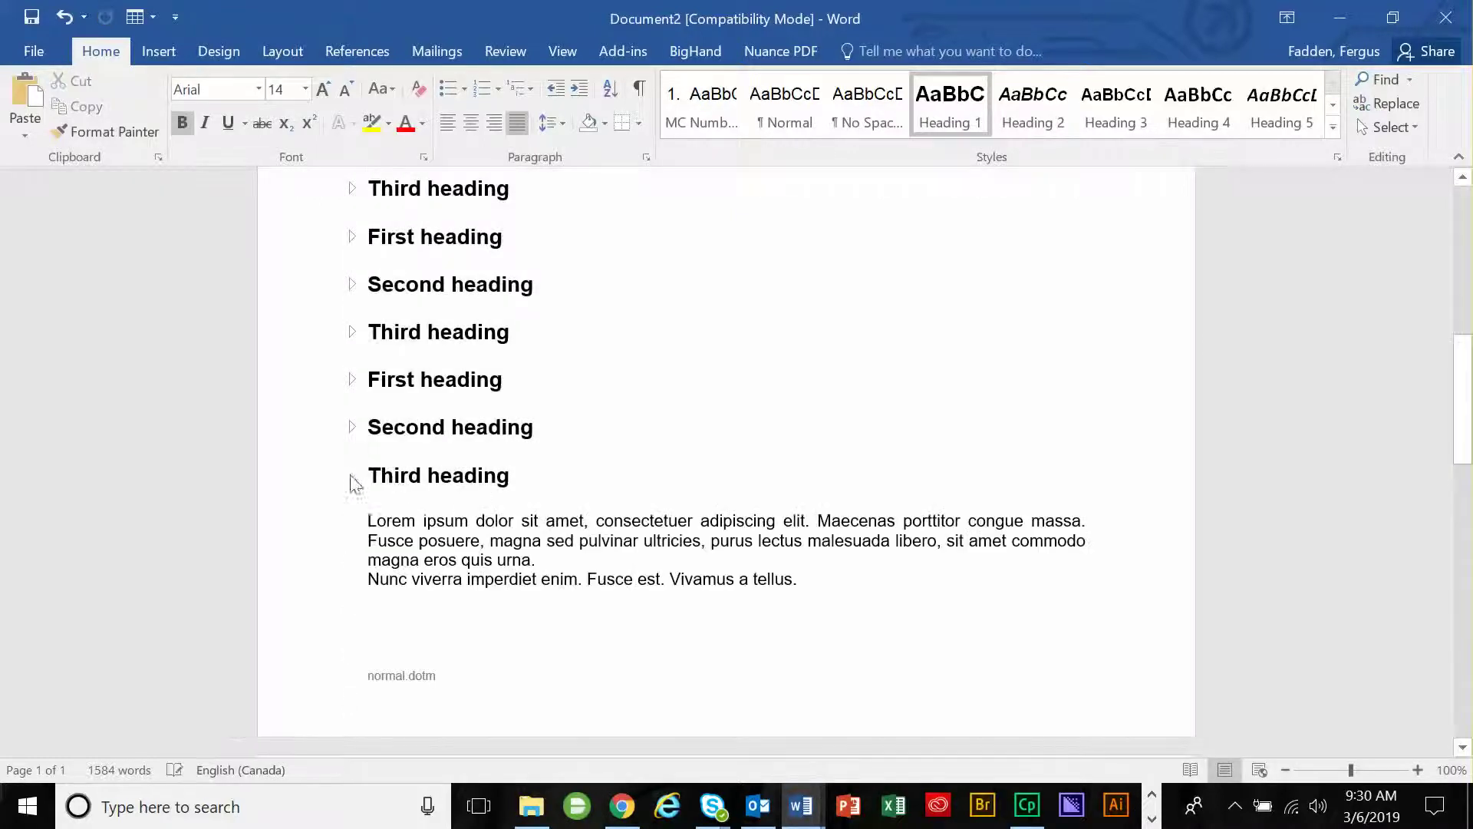
pyautogui.scroll(-5, 642, 594)
pyautogui.scroll(-2, 642, 594)
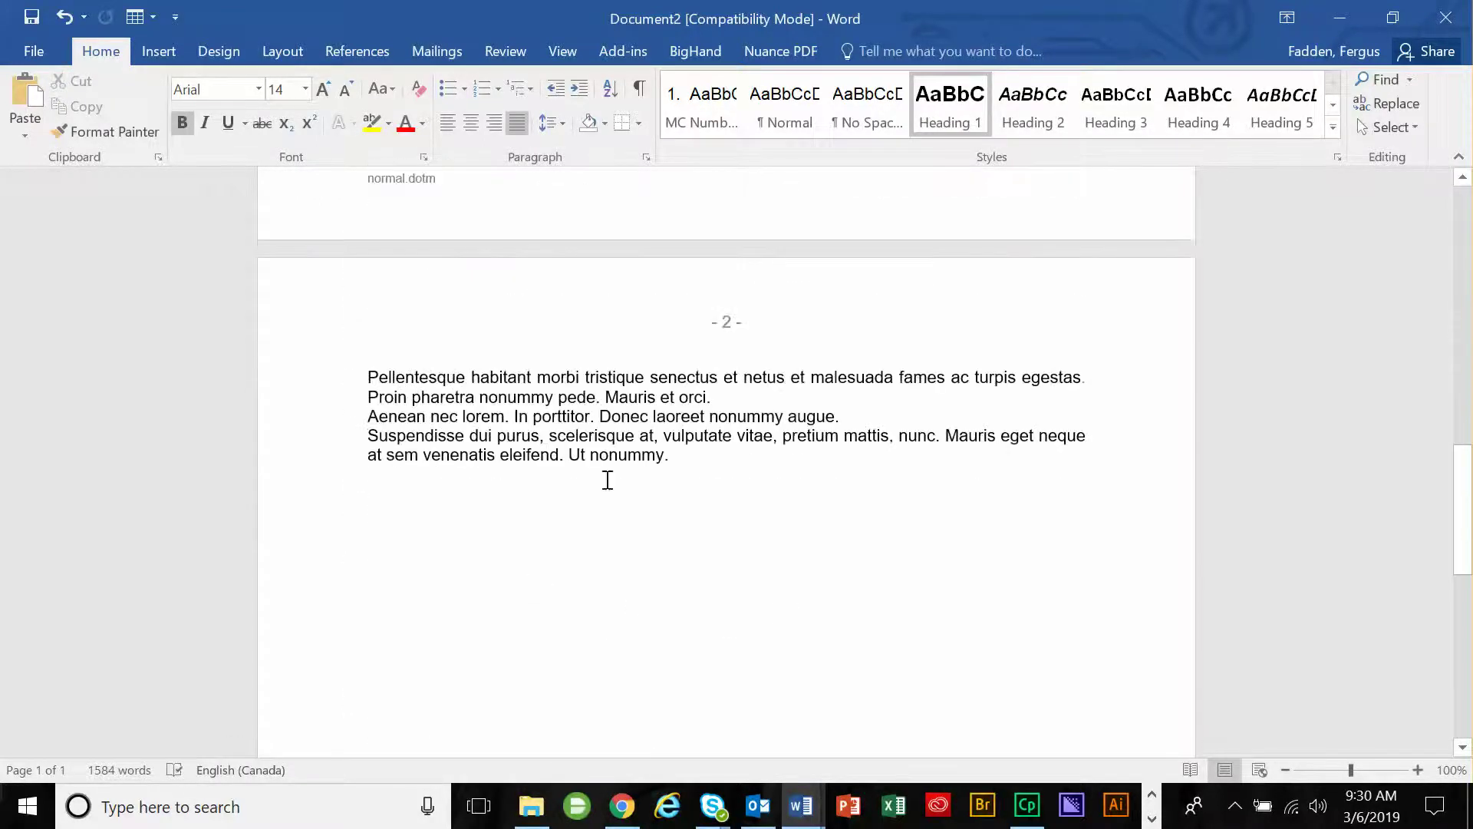
pyautogui.doubleClick(708, 466)
pyautogui.hotkey('ctrl', 'v')
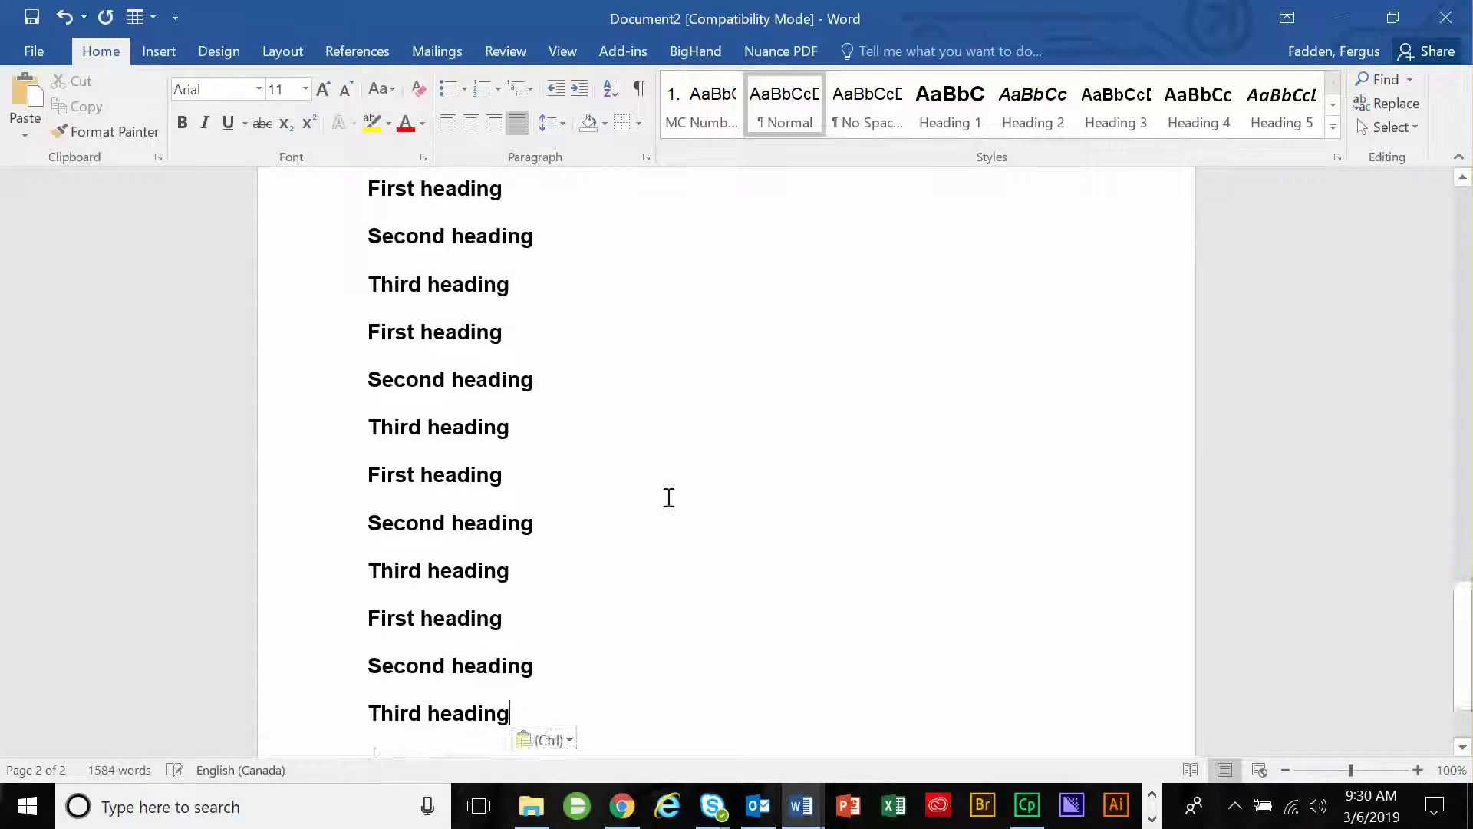
# Paste one more set below the page 3 text, reaching 4752 words, and expand a First heading
pyautogui.scroll(-2, 592, 704)
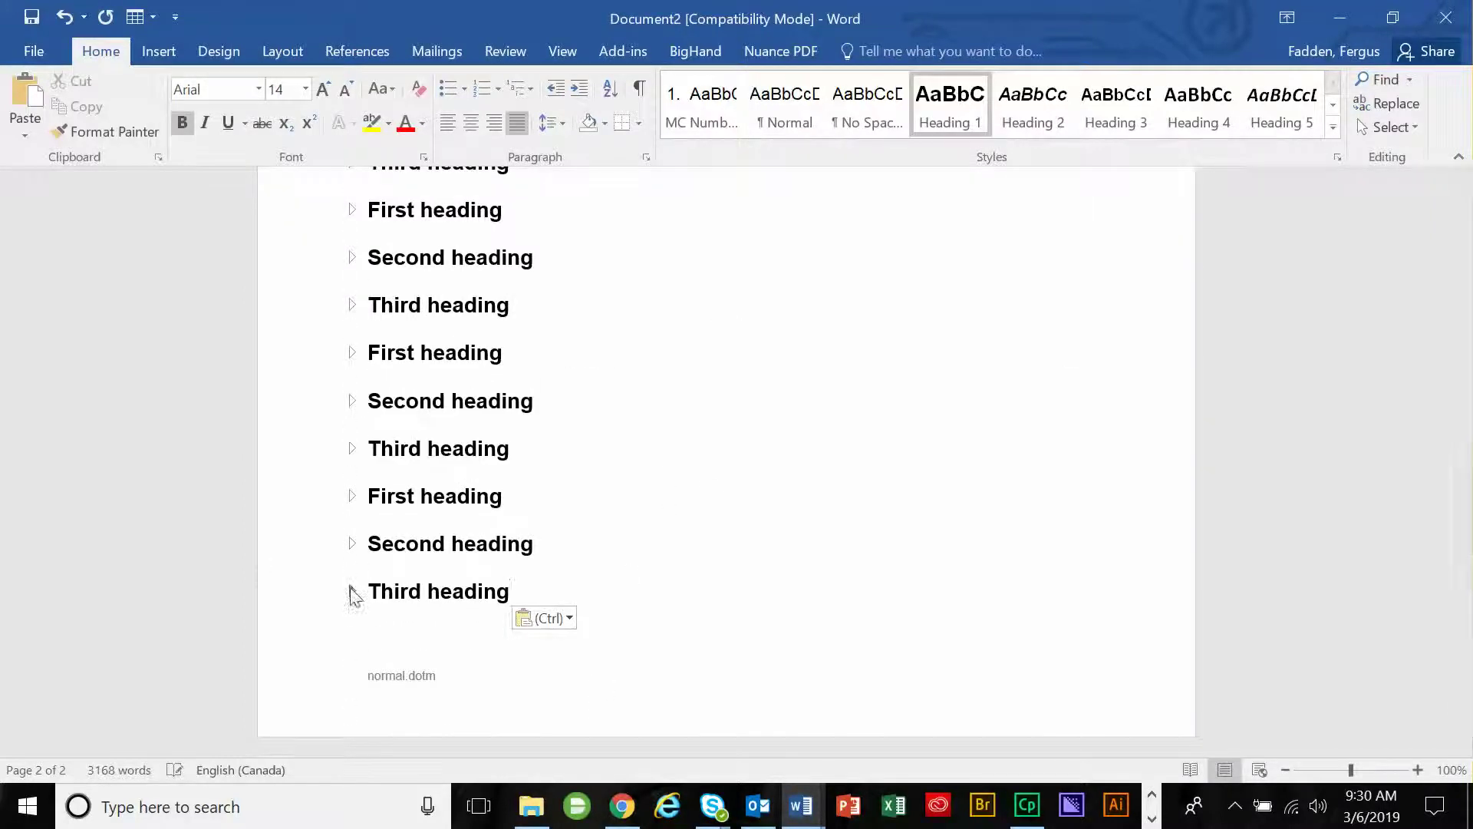
pyautogui.scroll(-8, 360, 618)
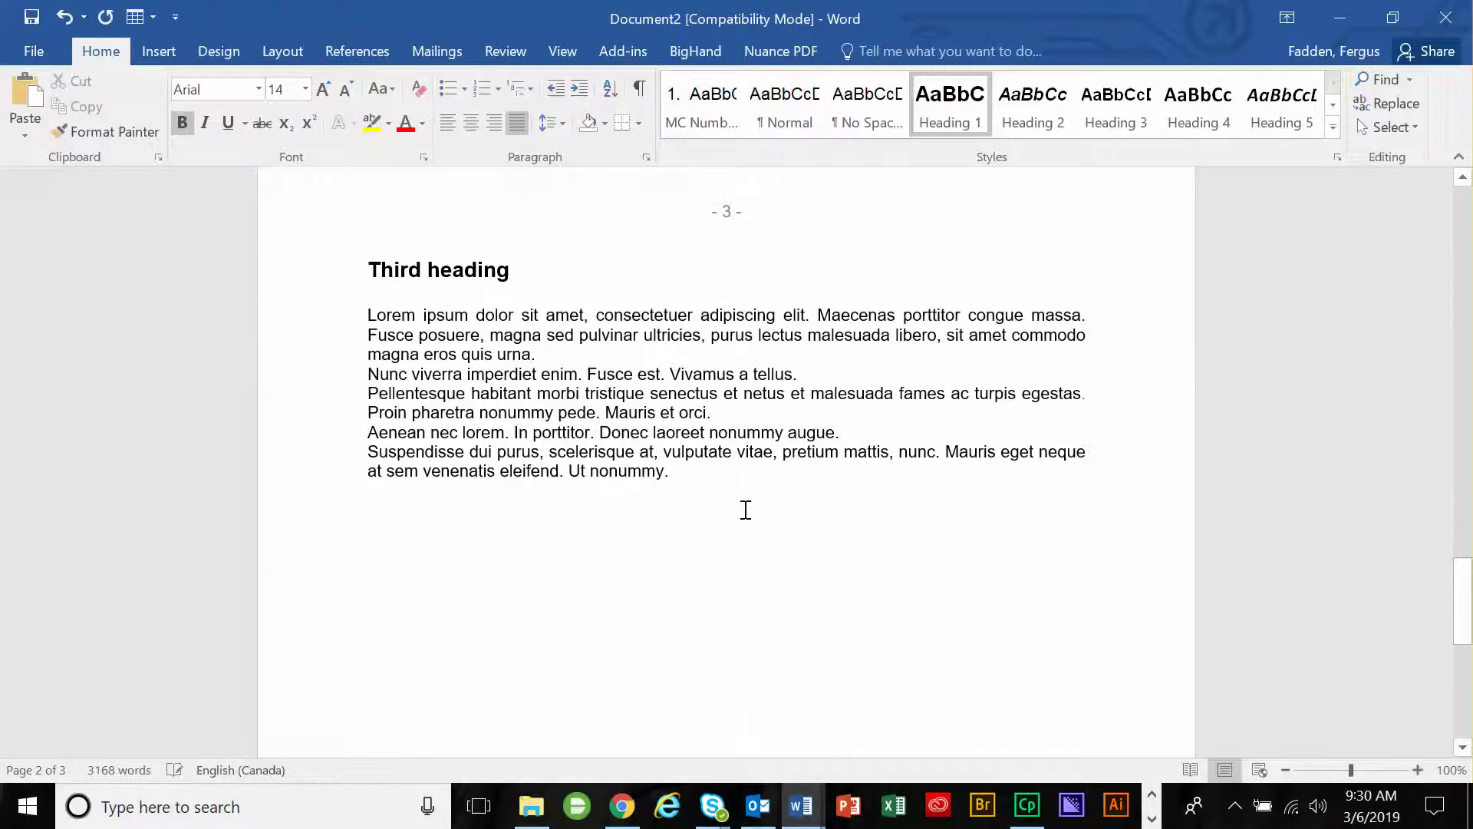
pyautogui.click(740, 494)
pyautogui.hotkey('ctrl', 'v')
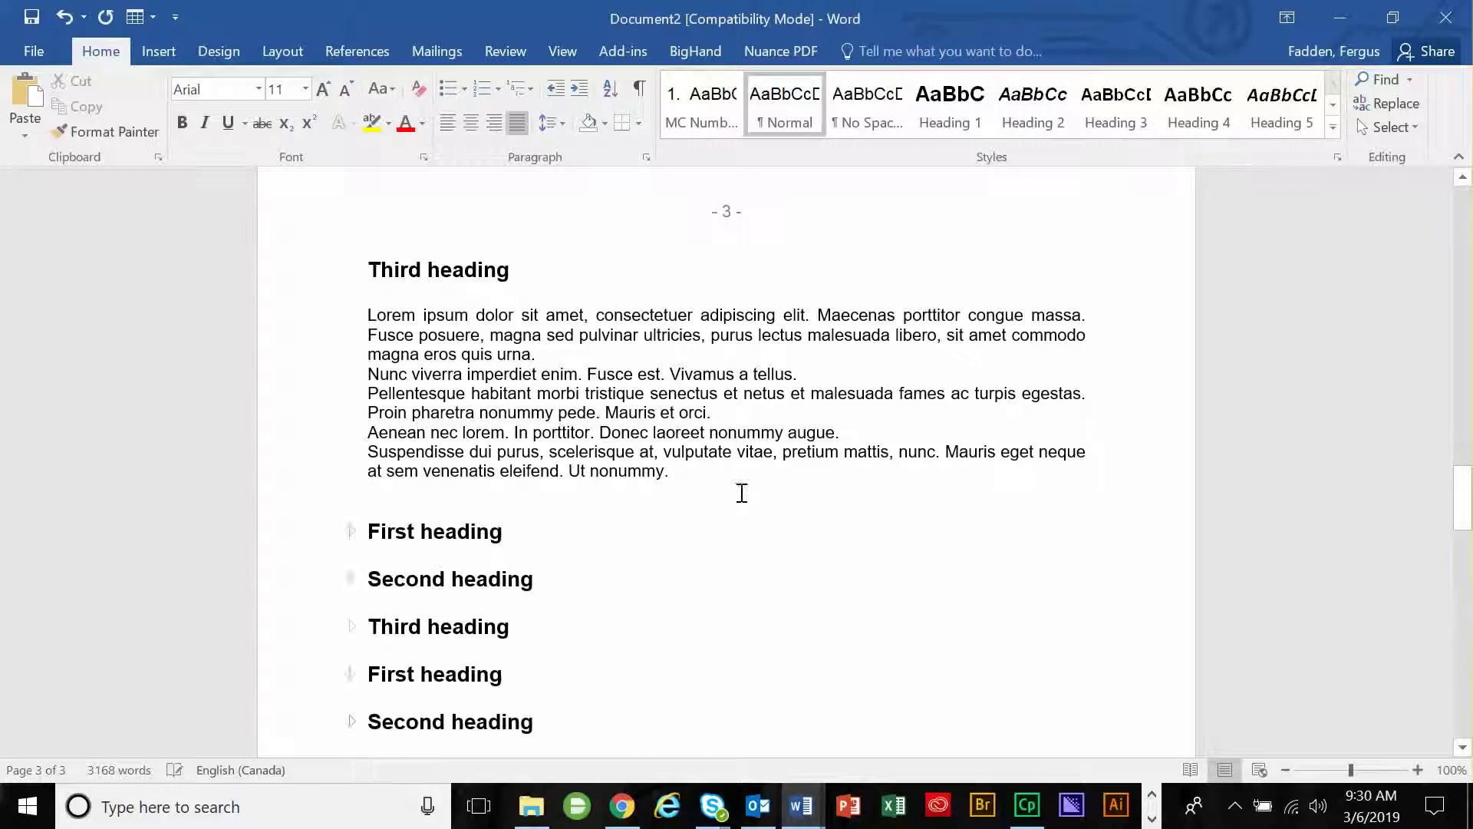
pyautogui.scroll(-3, 684, 487)
pyautogui.scroll(5, 655, 526)
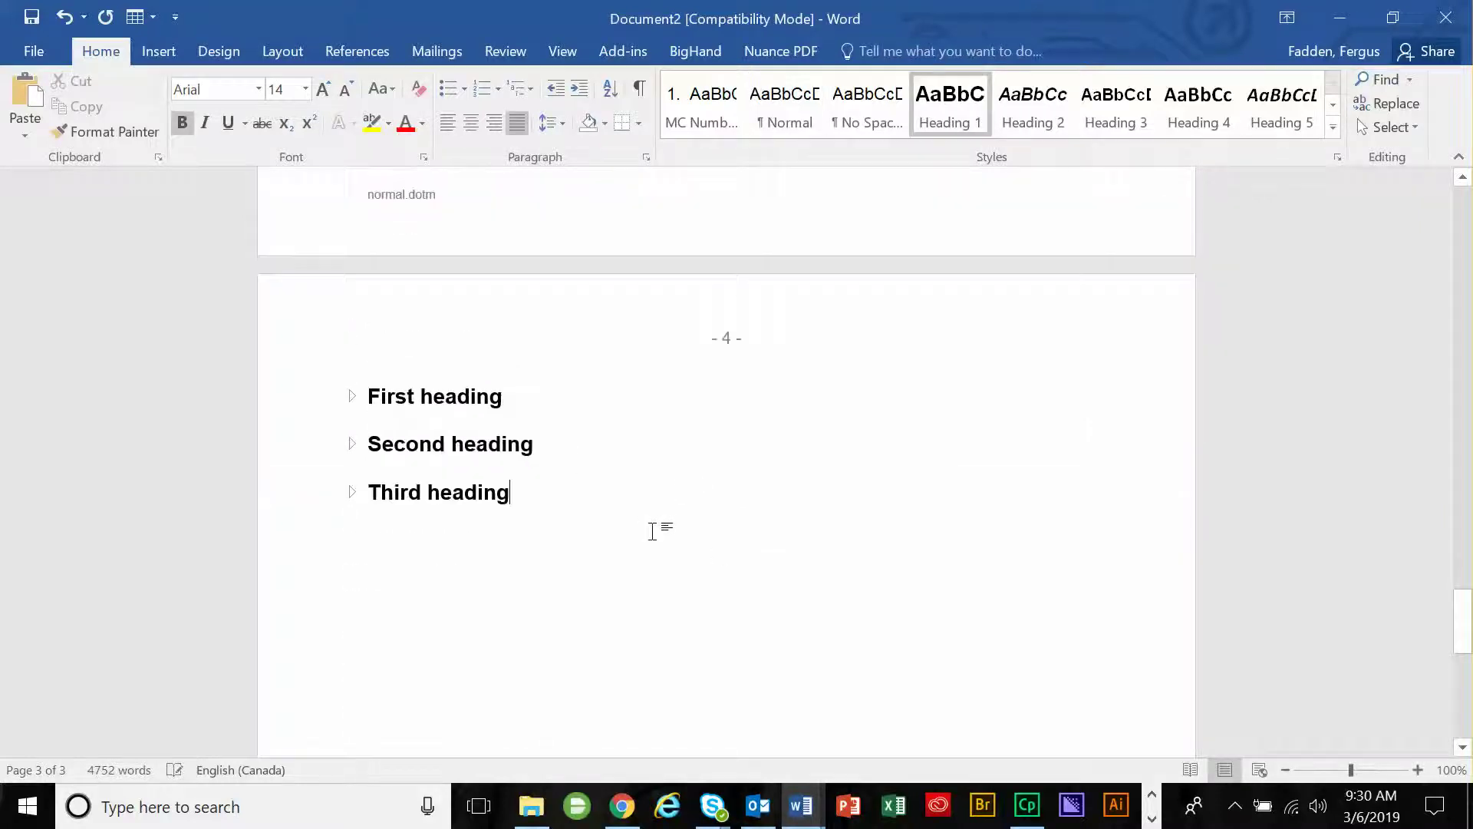
pyautogui.scroll(5, 396, 456)
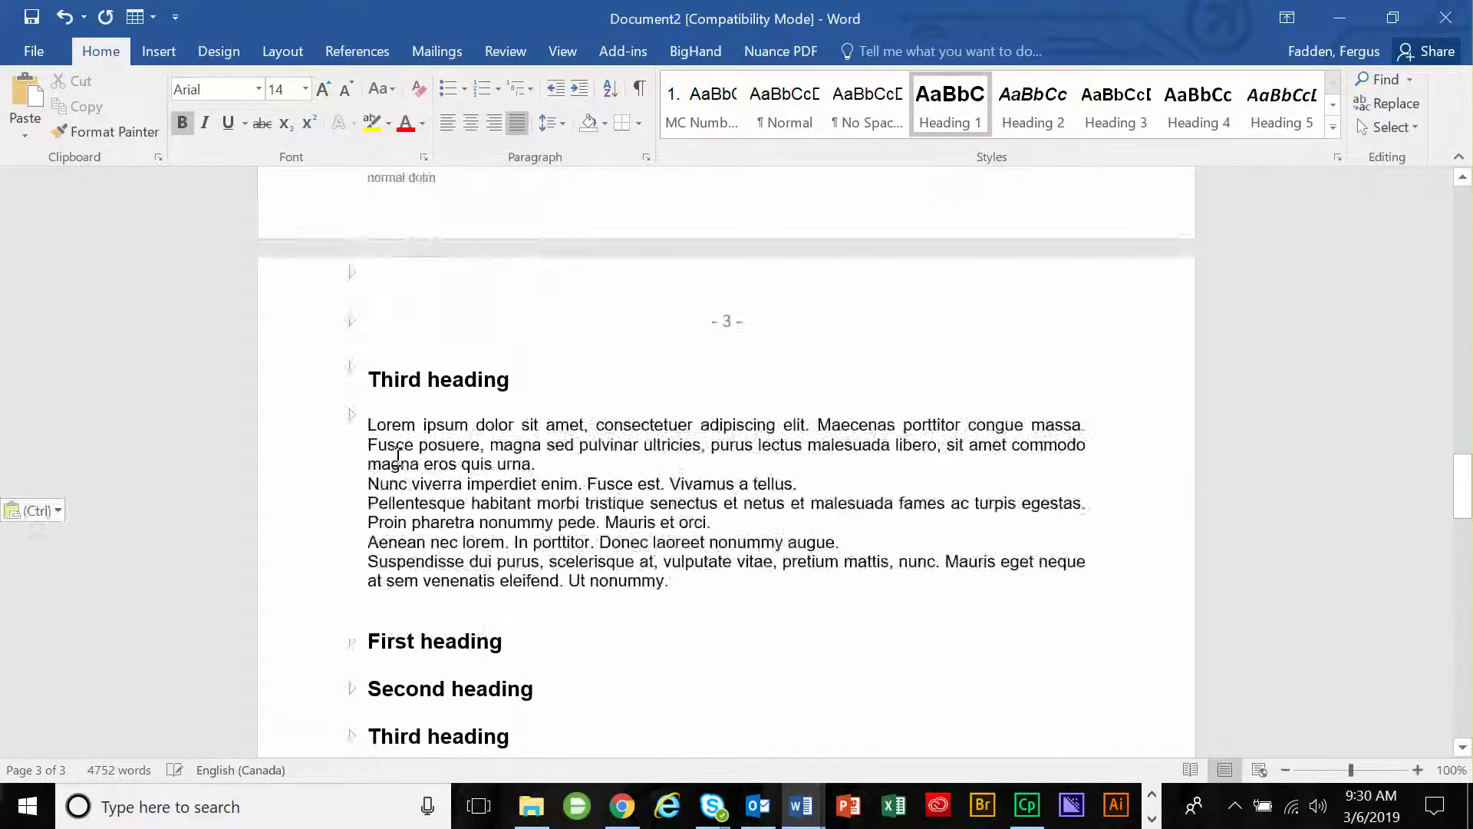
pyautogui.scroll(10, 398, 456)
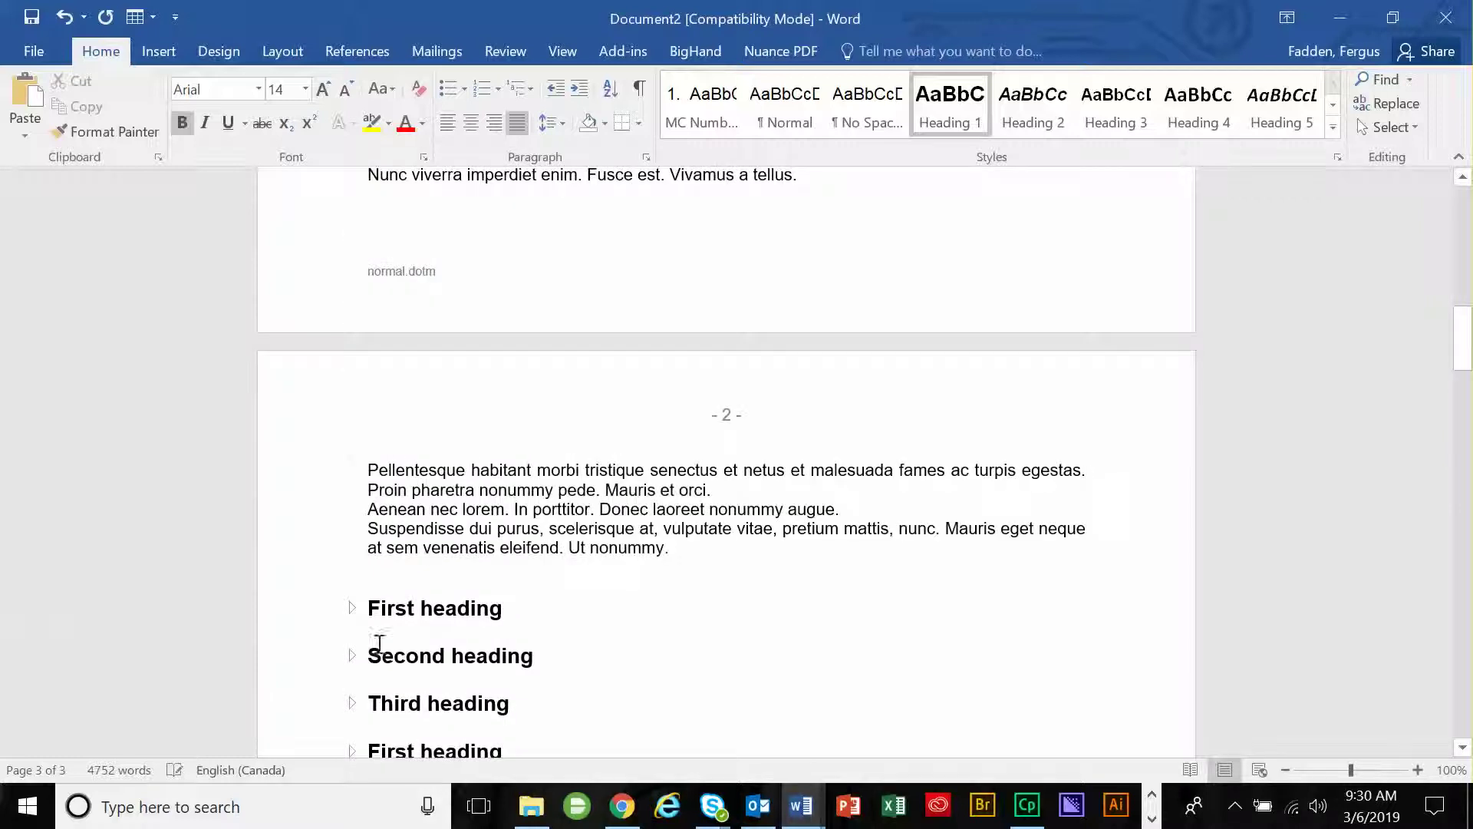
pyautogui.click(352, 608)
# Expand two Second heading sections to show their Lorem ipsum text
pyautogui.scroll(-4, 363, 657)
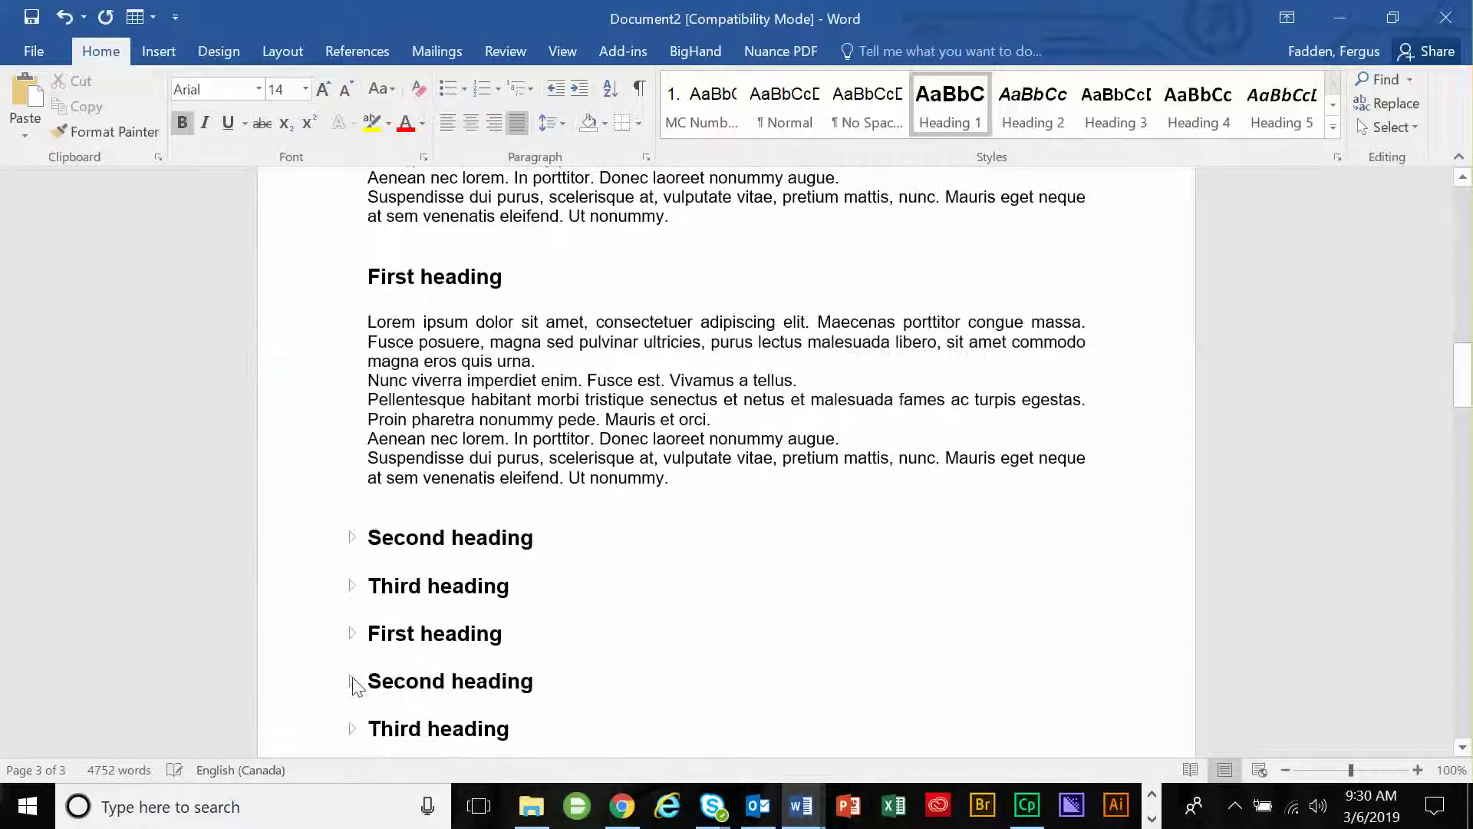
pyautogui.click(351, 680)
pyautogui.scroll(-4, 377, 601)
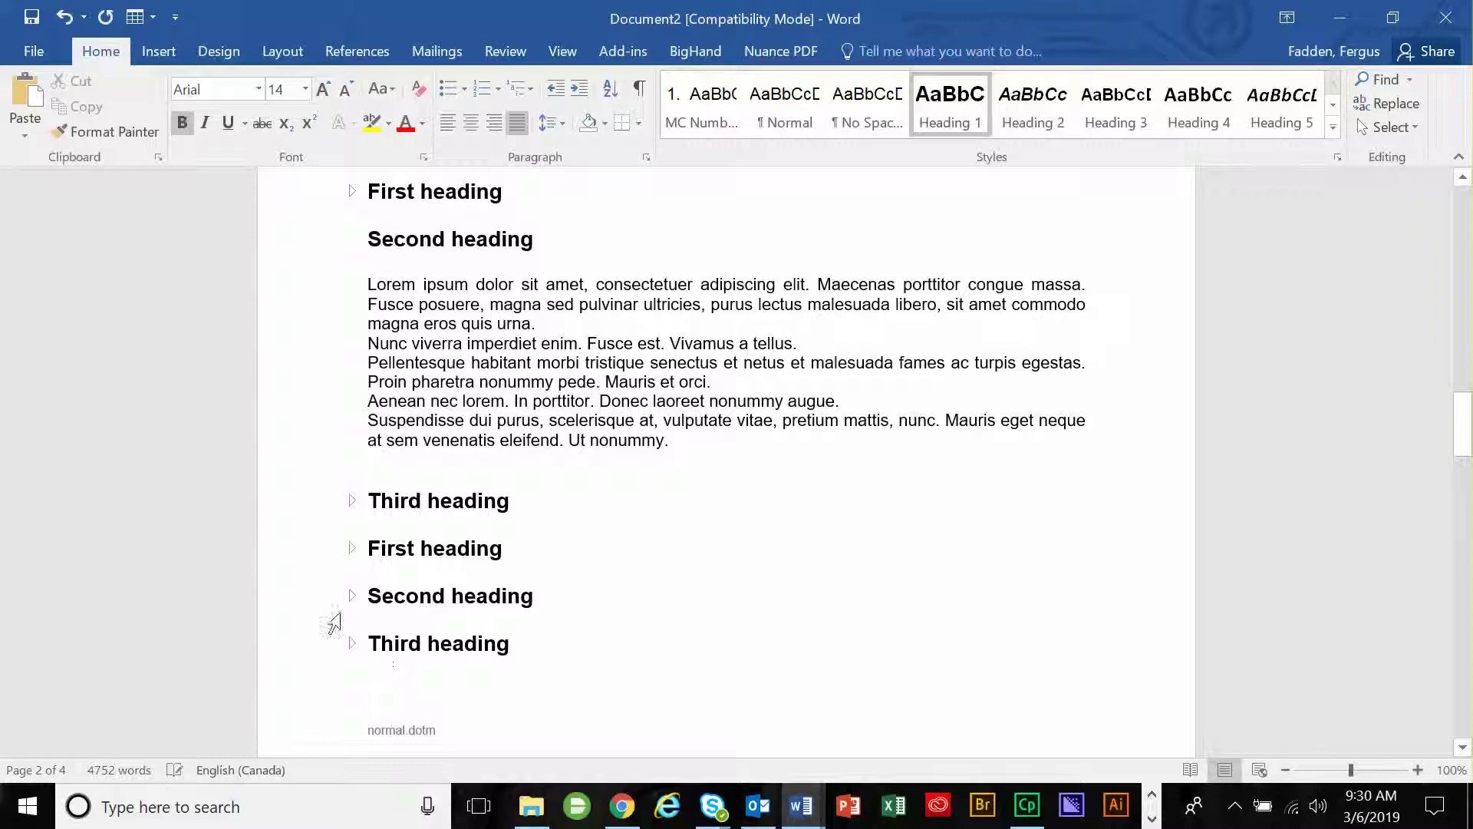
pyautogui.click(350, 602)
pyautogui.scroll(-9, 349, 629)
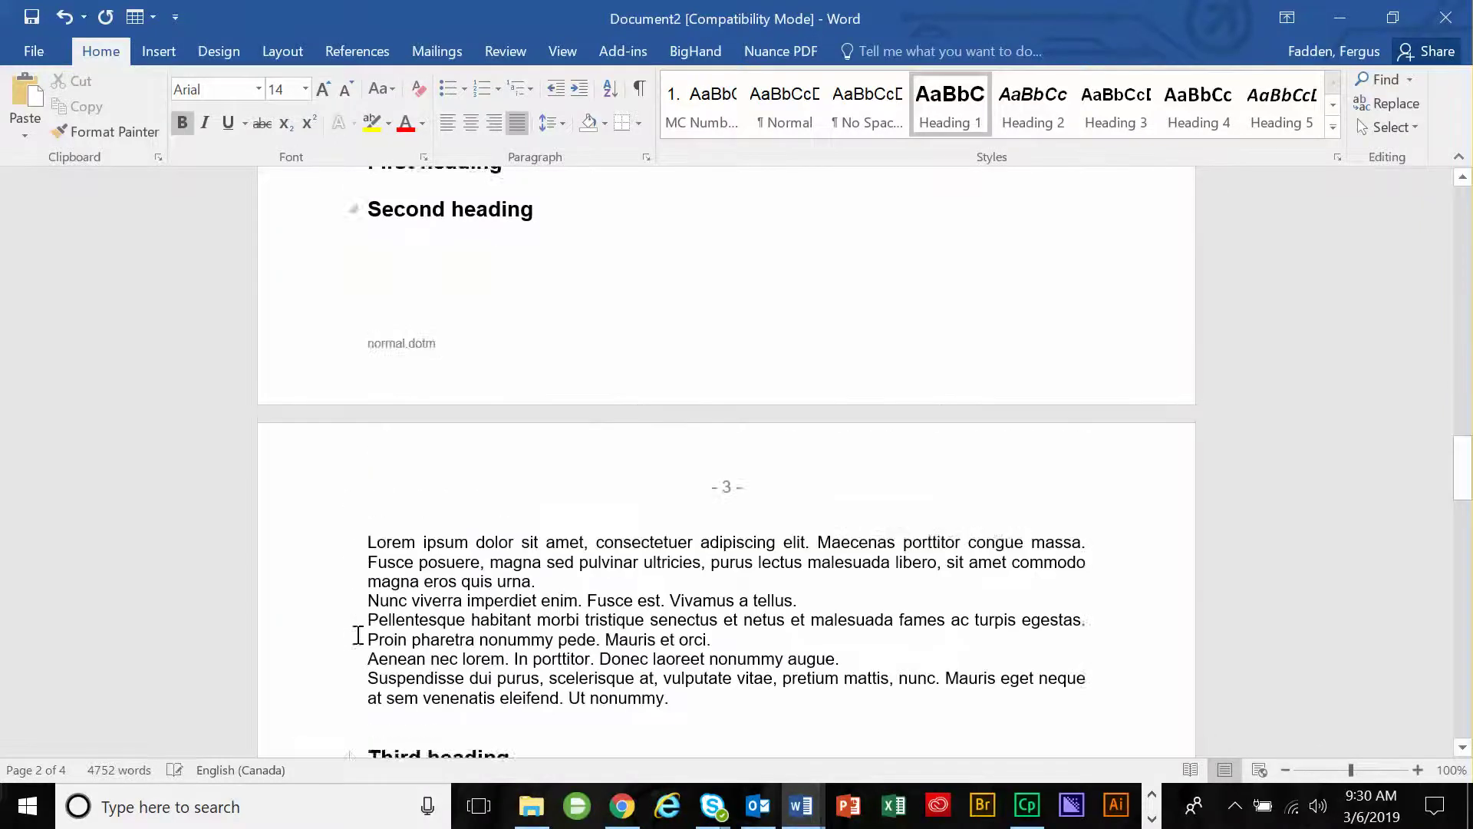
# Expand two collapsed First heading sections and scroll back through the document
pyautogui.click(349, 618)
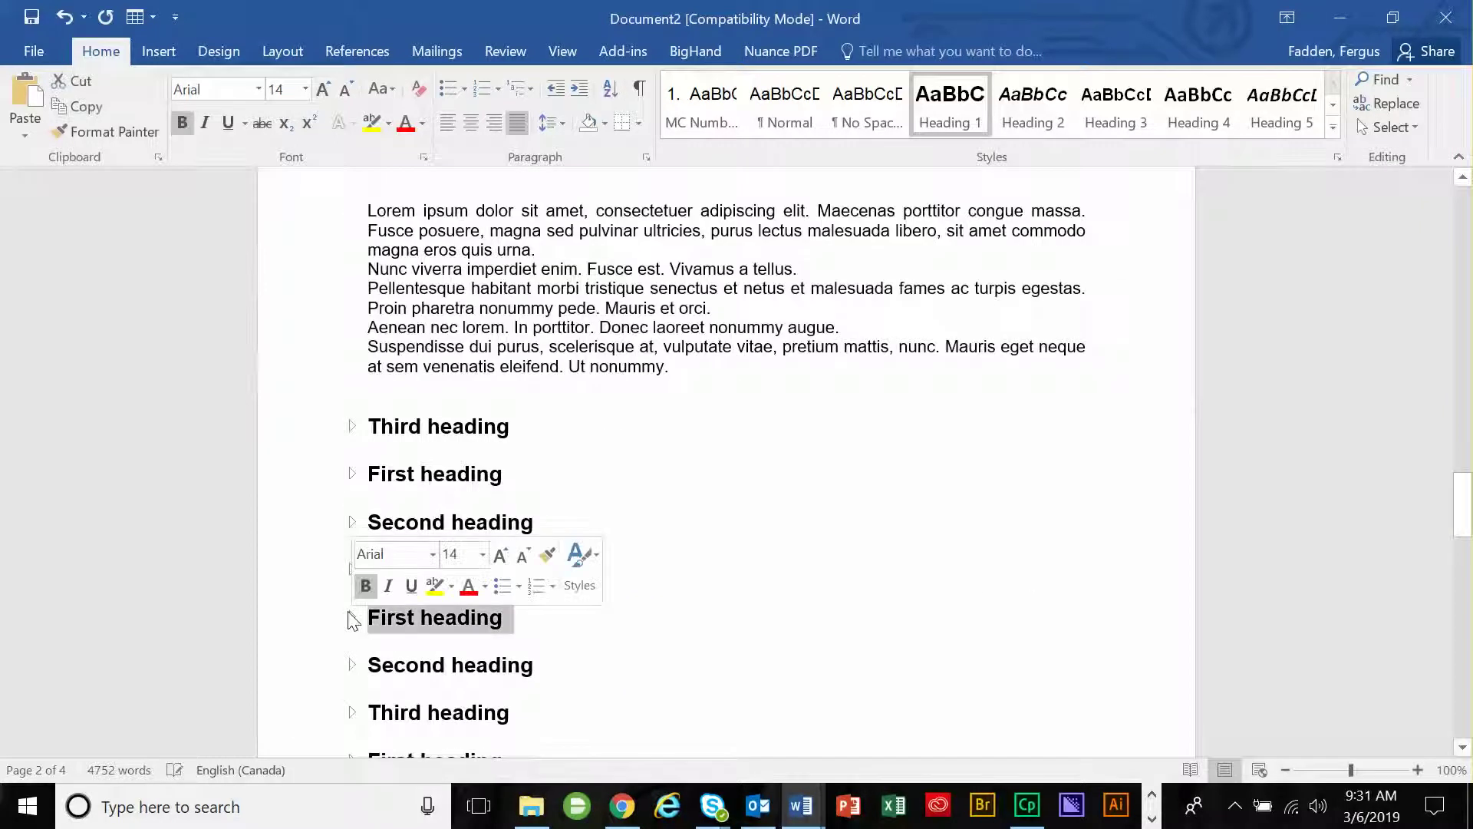
pyautogui.click(351, 618)
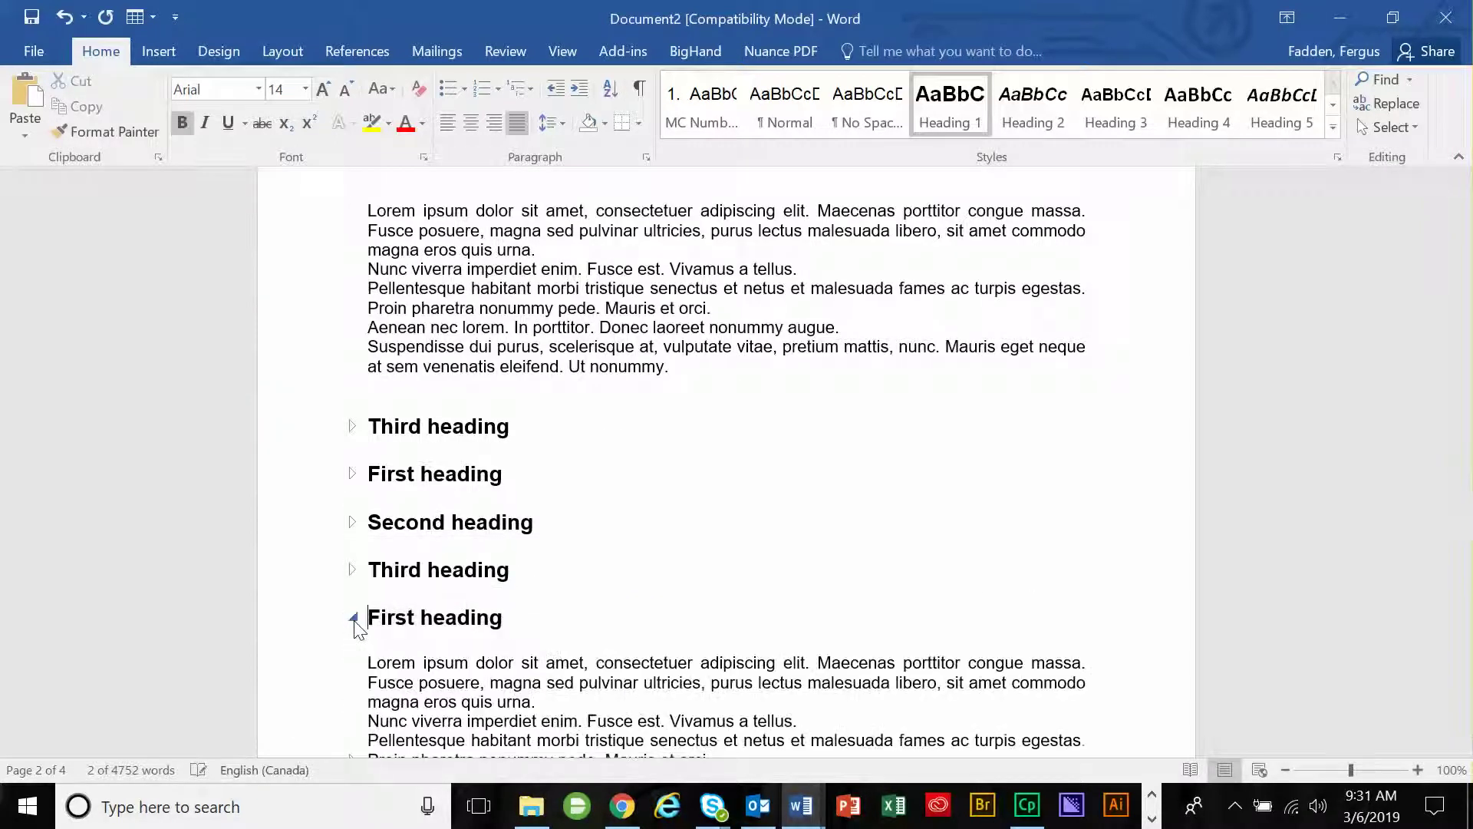
pyautogui.click(360, 477)
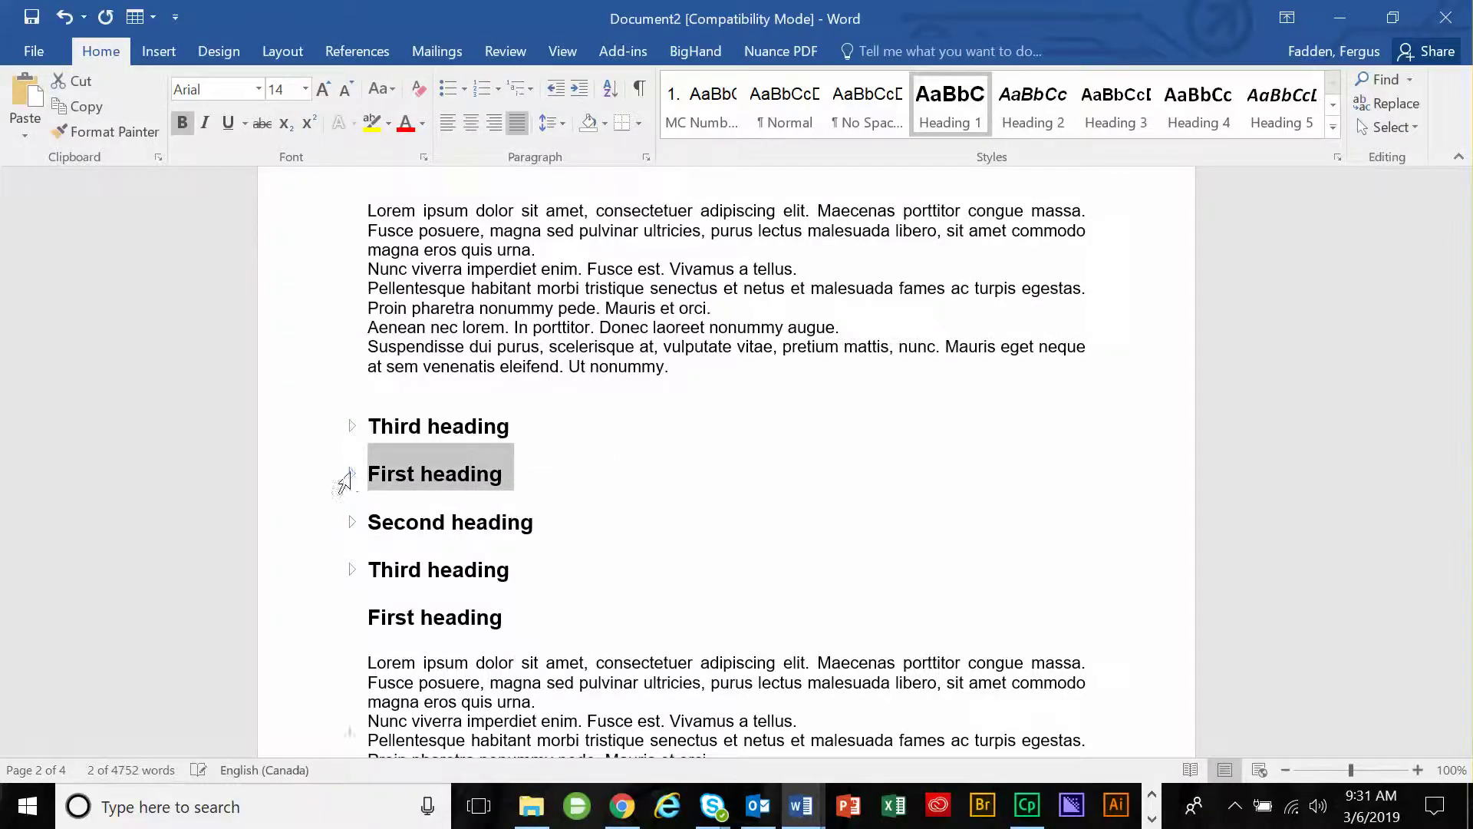
pyautogui.click(351, 473)
pyautogui.scroll(-2, 401, 616)
pyautogui.scroll(-2, 401, 616)
pyautogui.scroll(3, 402, 616)
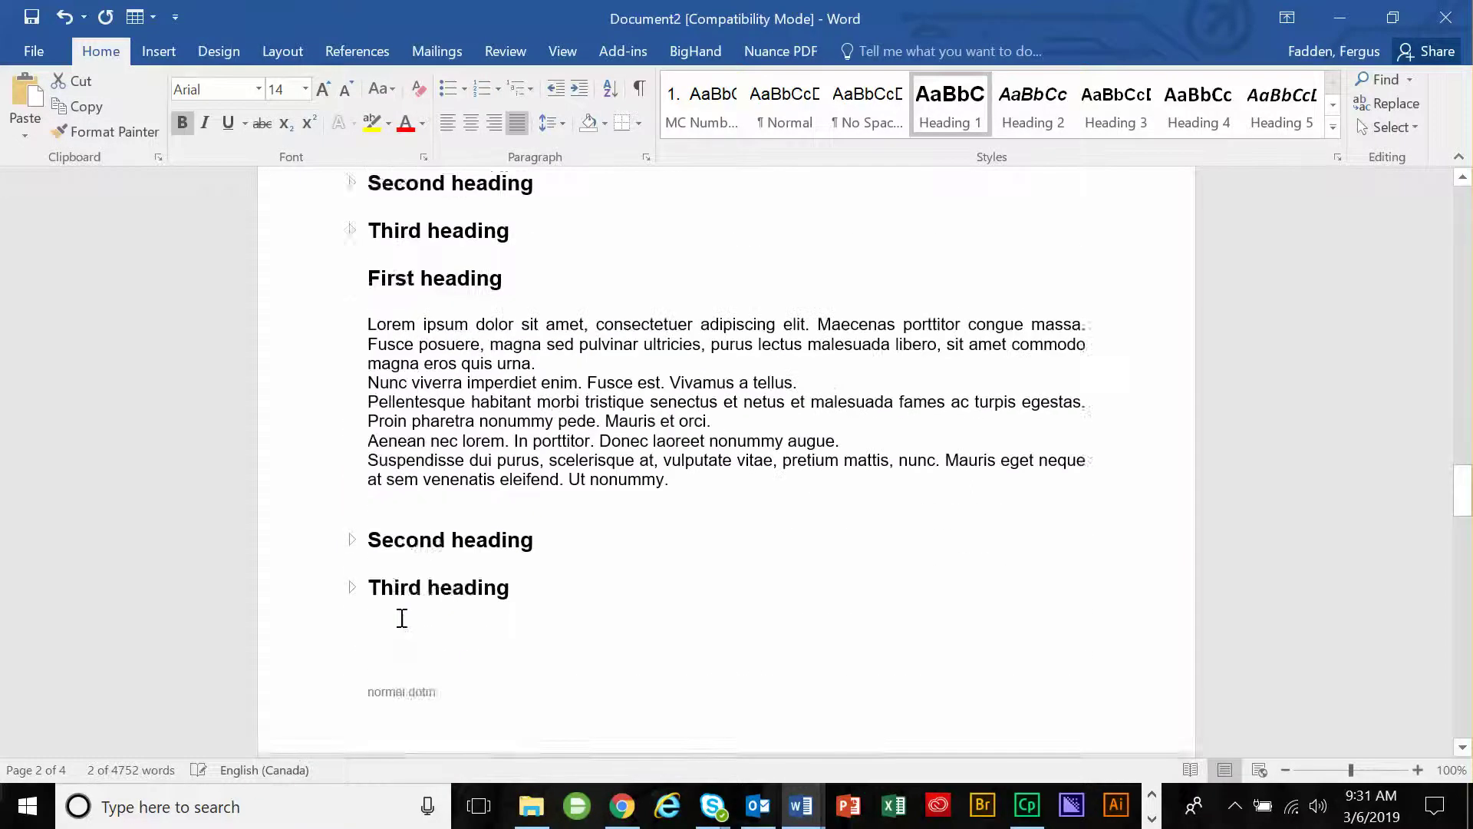
pyautogui.scroll(-5, 401, 616)
pyautogui.scroll(10, 339, 457)
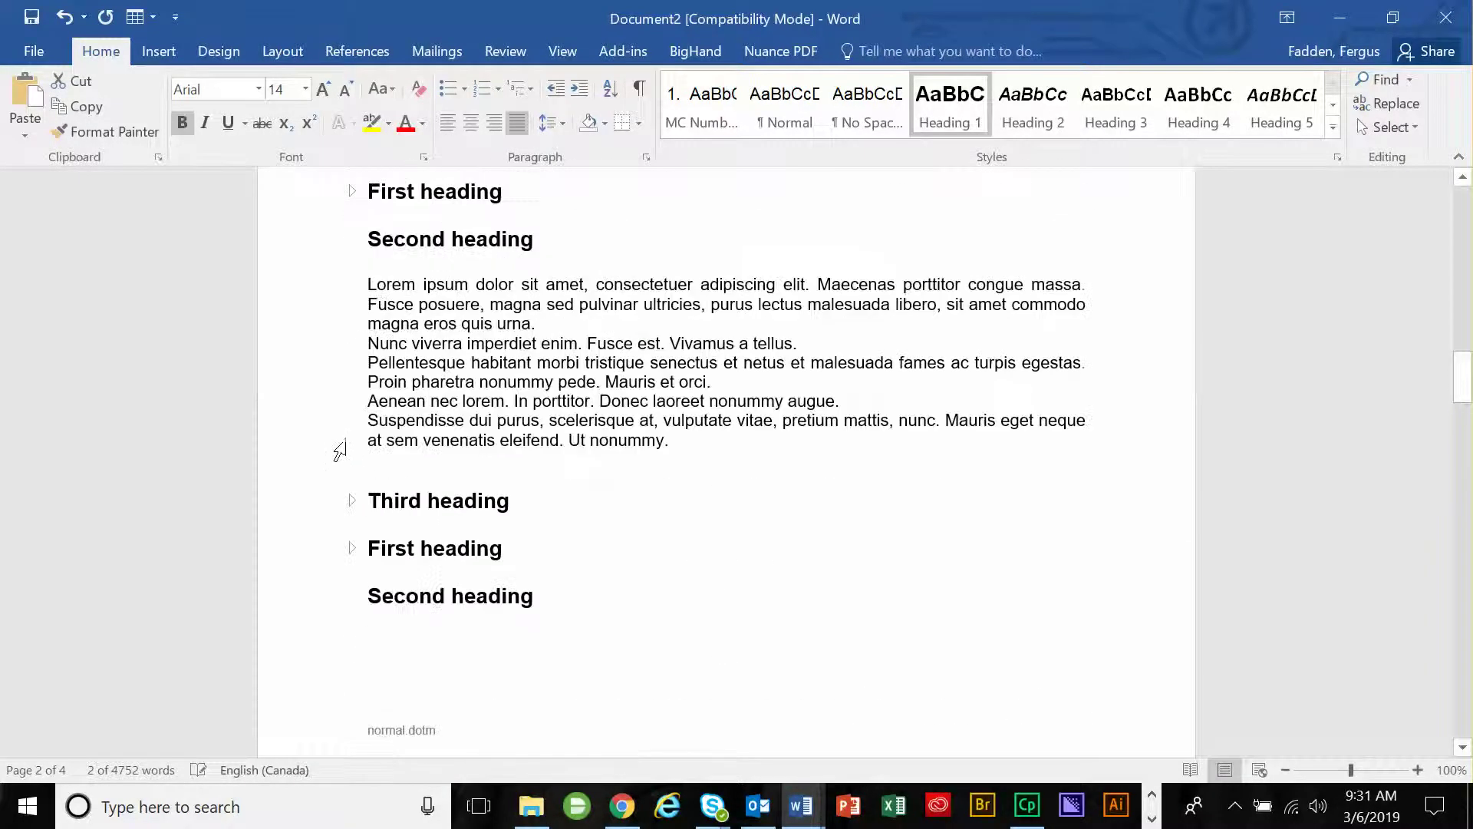
pyautogui.scroll(8, 339, 447)
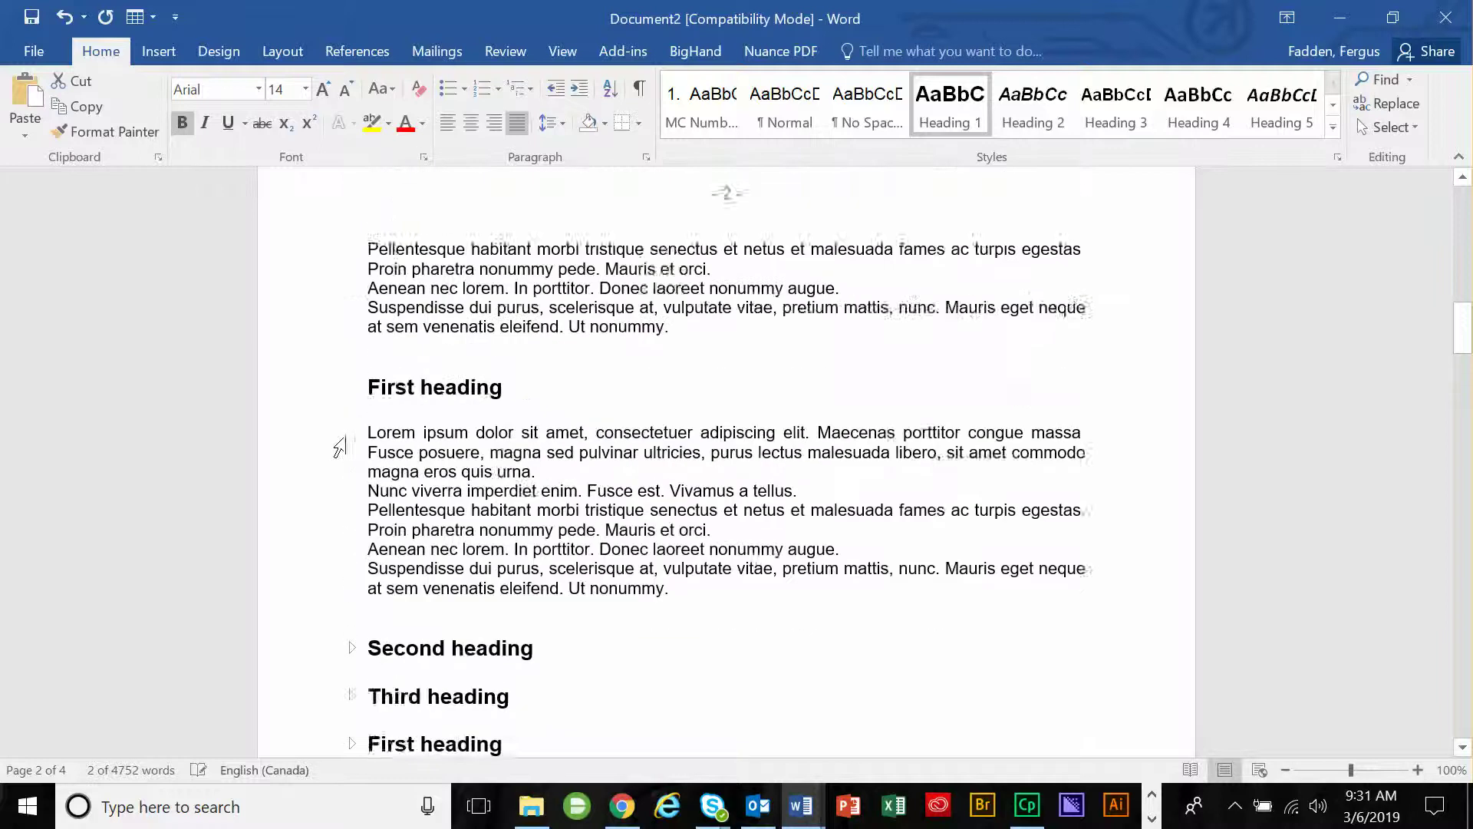
pyautogui.scroll(1, 345, 466)
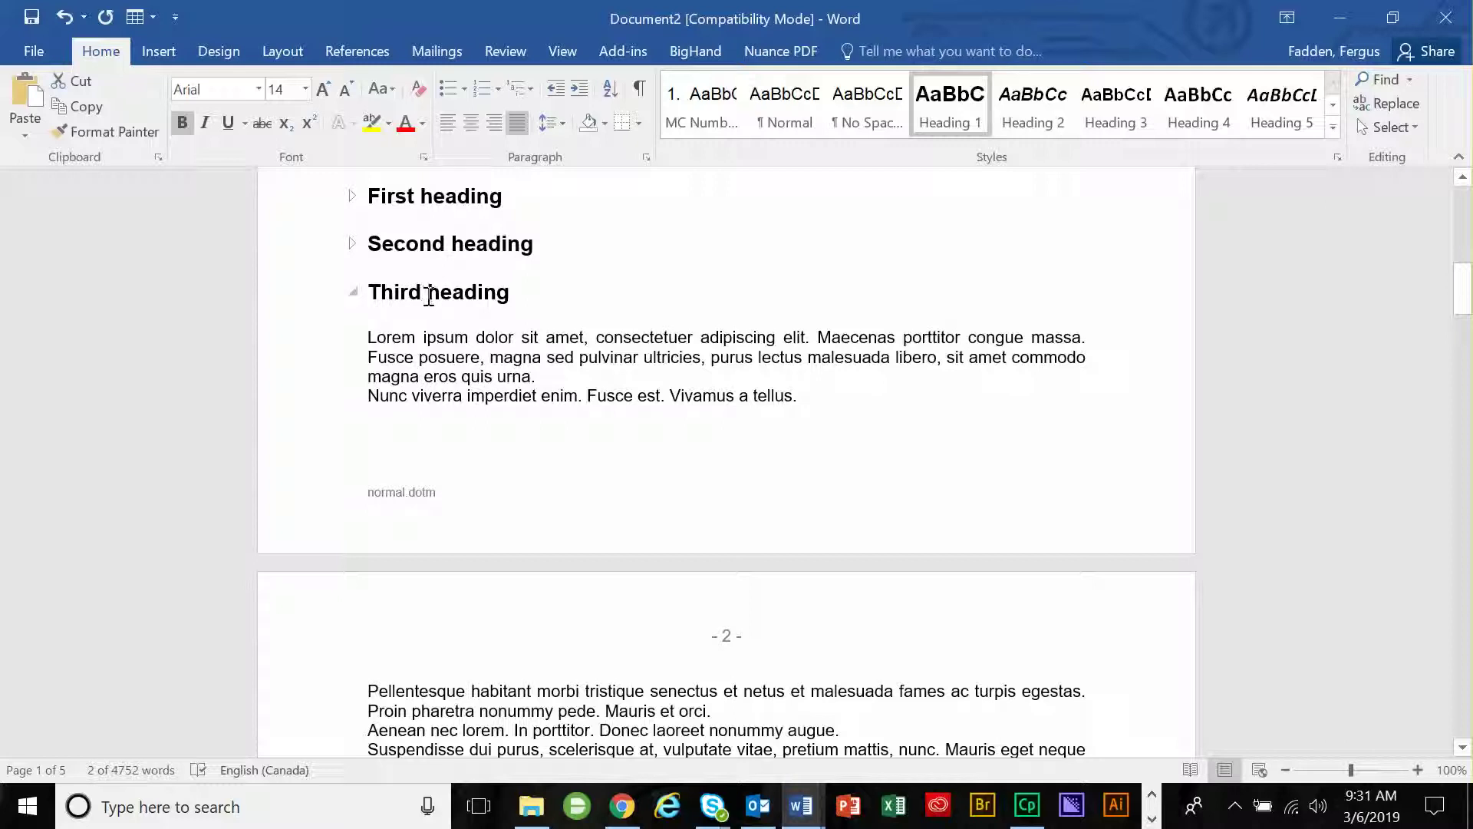
# Expand every section with right-click Expand/Collapse > Expand All Headings
pyautogui.rightClick(429, 298)
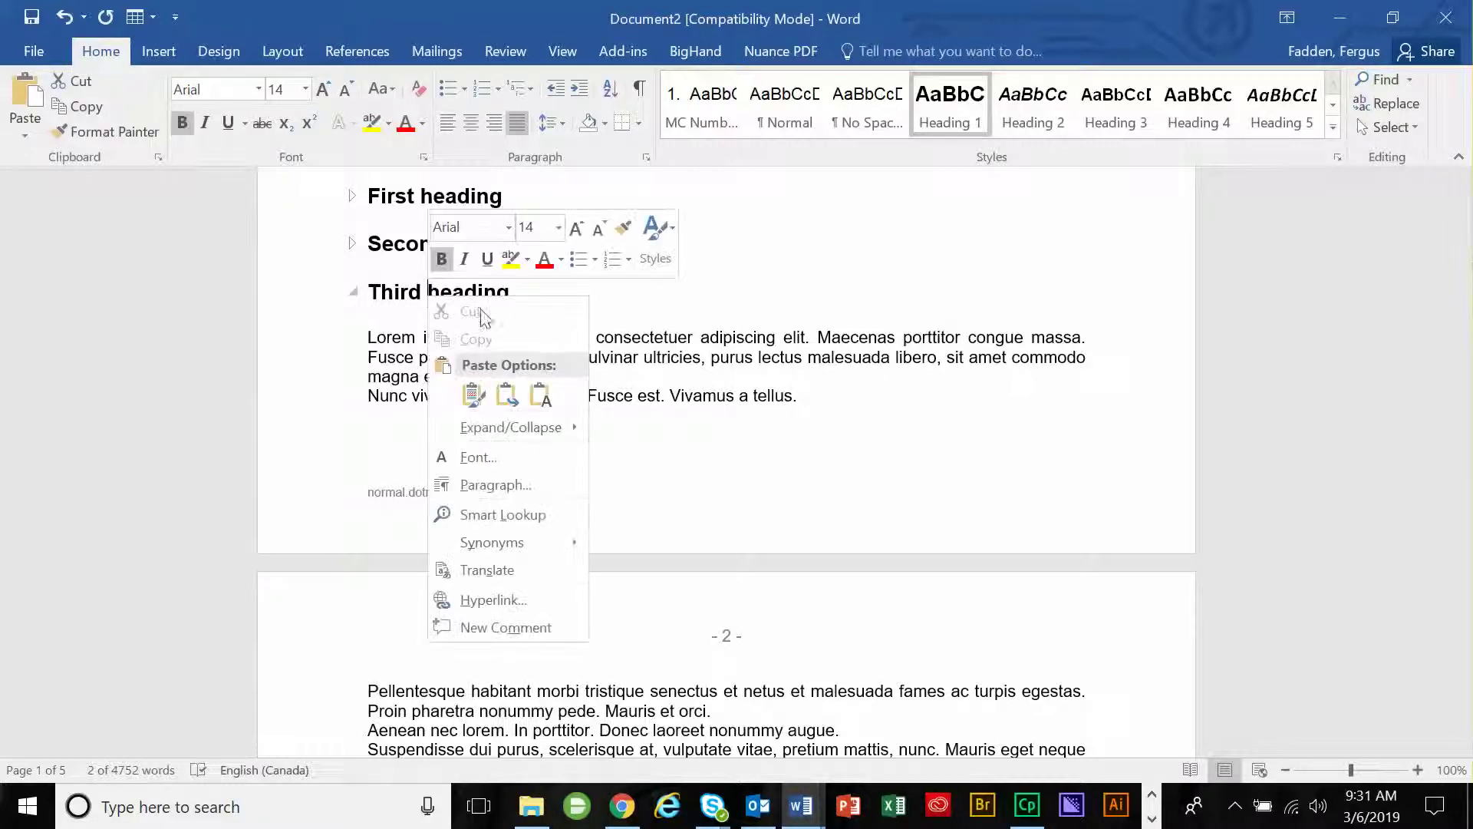
pyautogui.moveTo(502, 430)
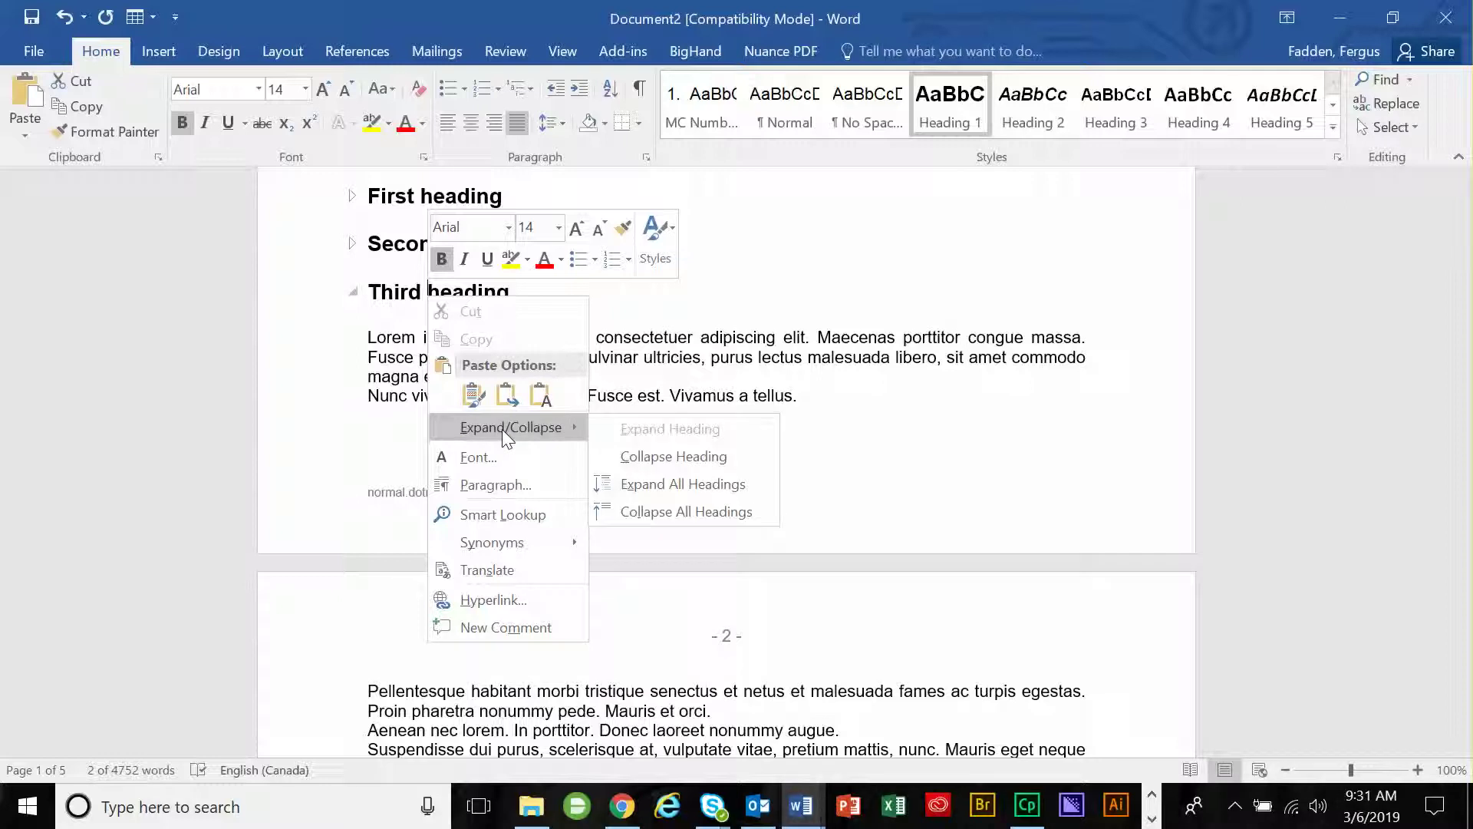
pyautogui.click(661, 483)
pyautogui.scroll(-20, 510, 483)
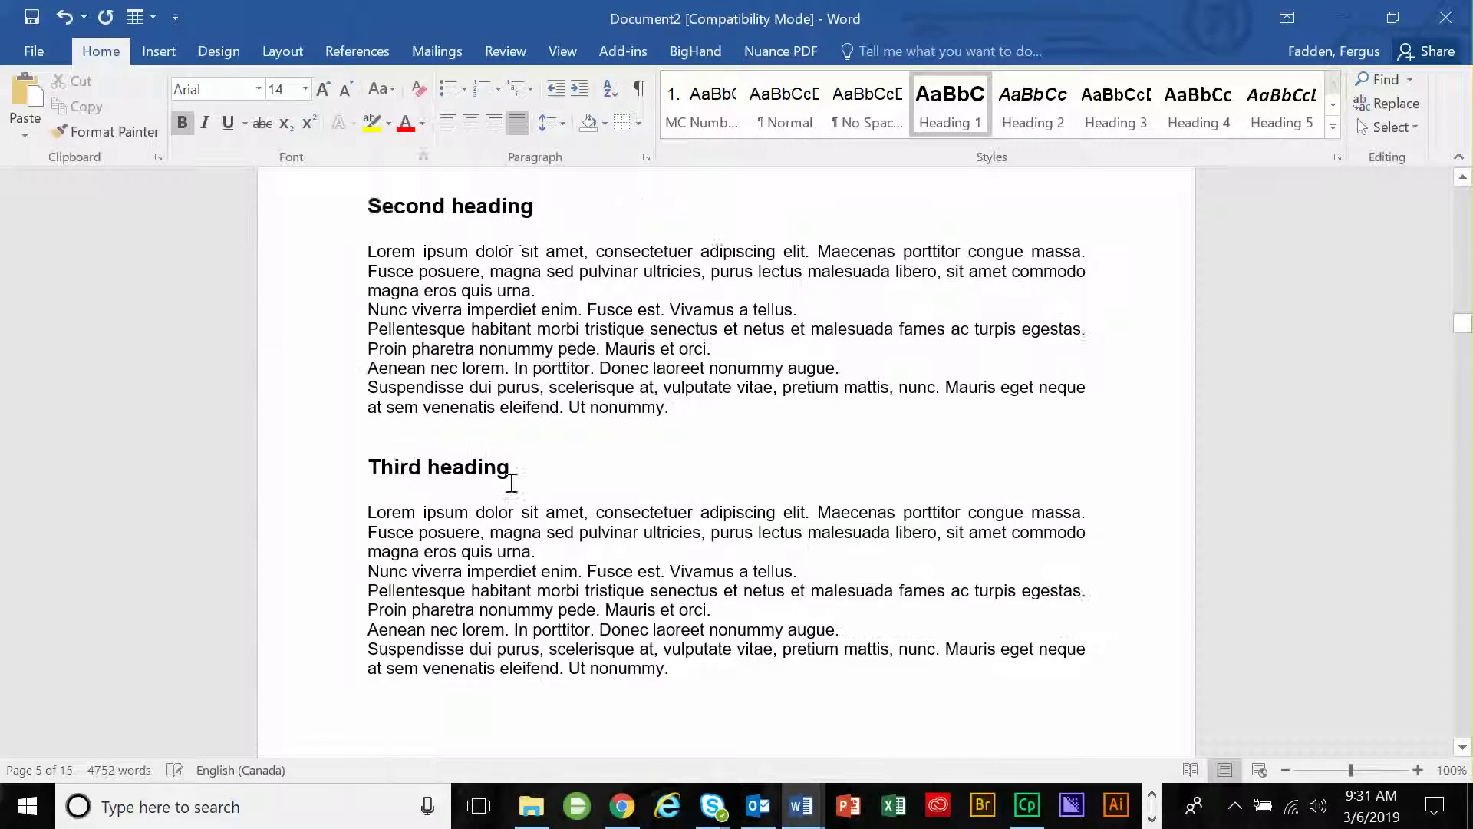
pyautogui.scroll(8, 511, 484)
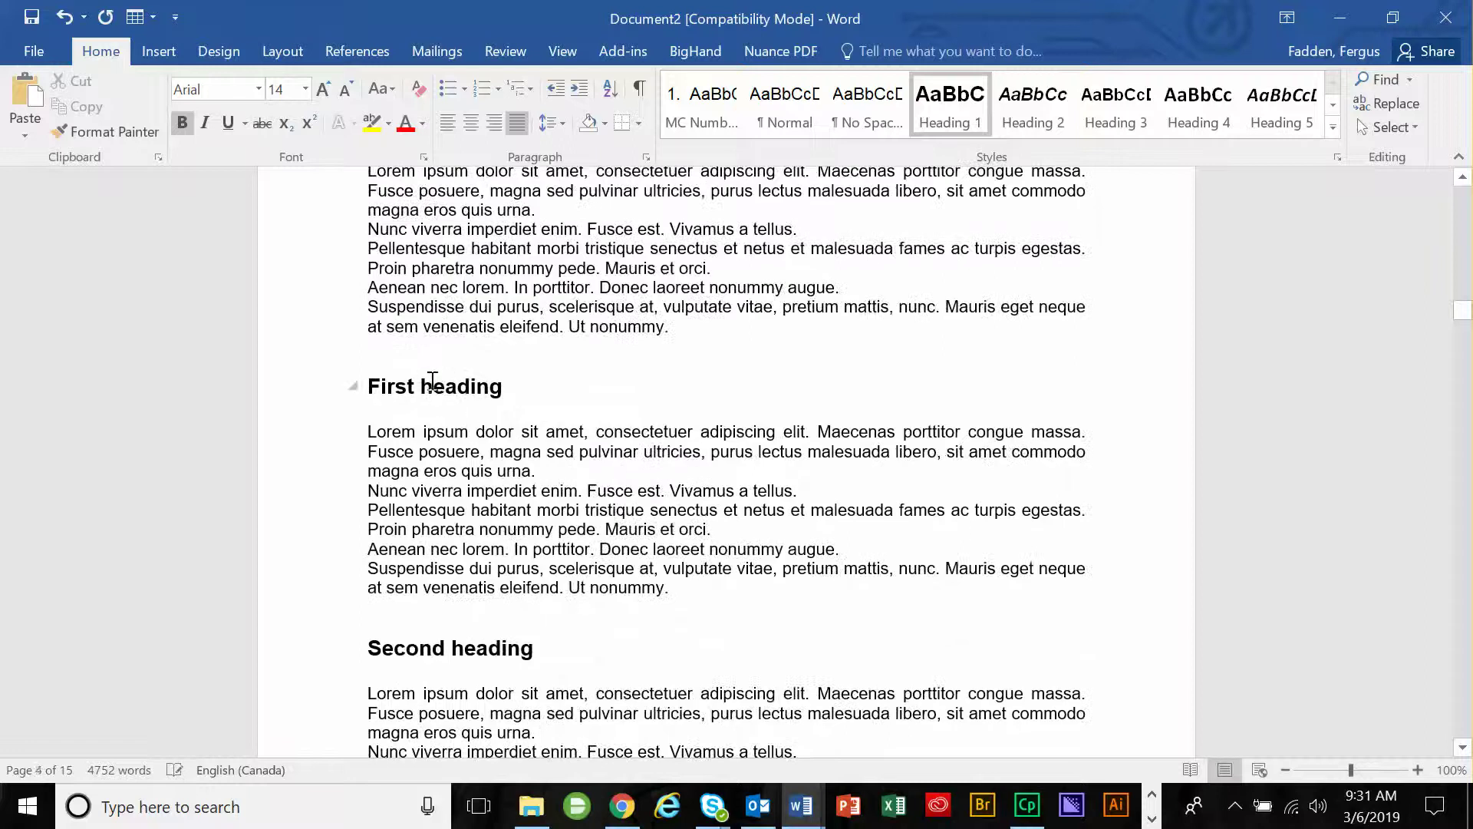
# Collapse every section with Expand/Collapse > Collapse All Headings, leaving only heading lines
pyautogui.rightClick(418, 386)
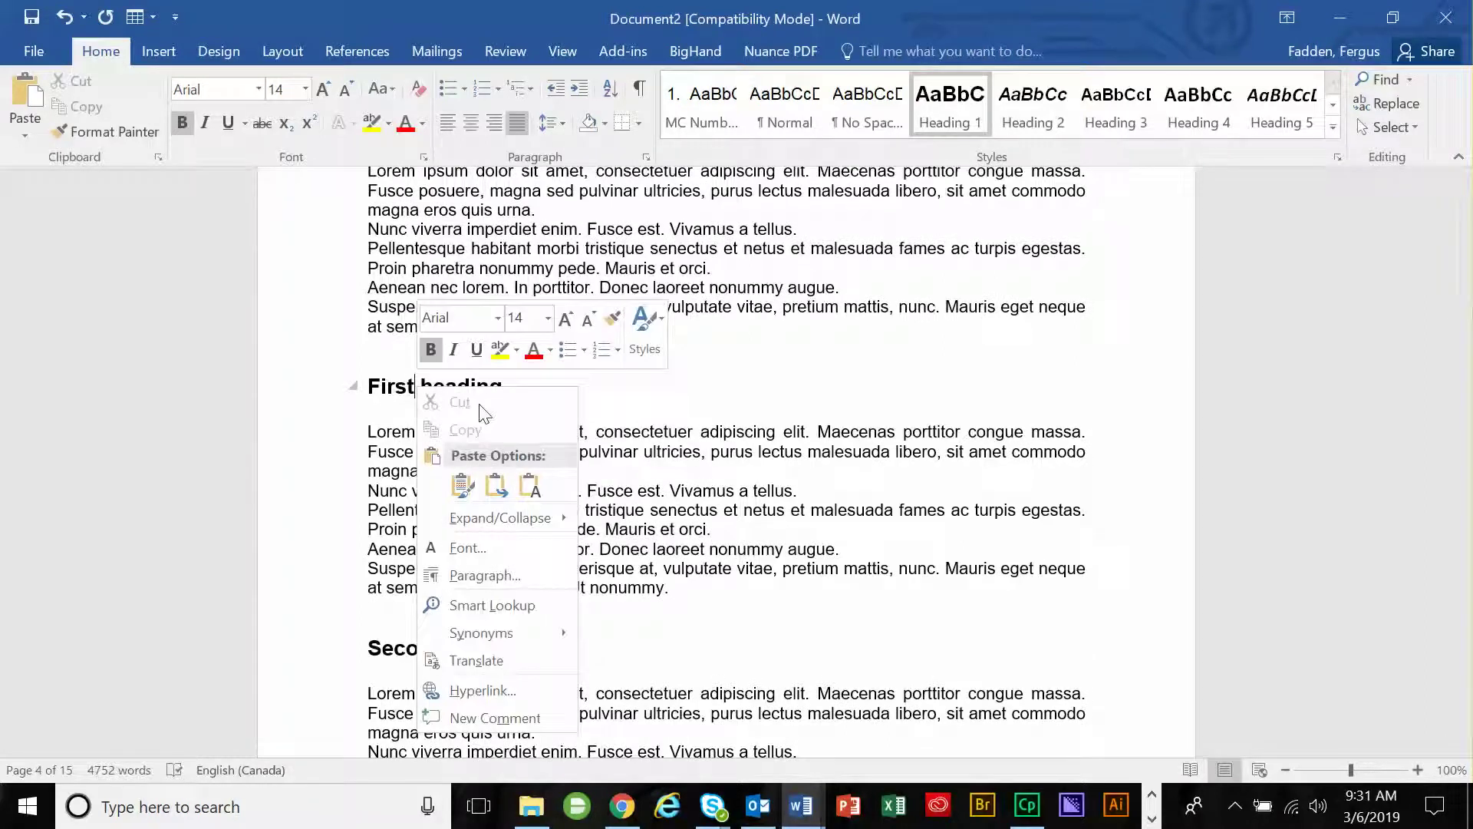
pyautogui.moveTo(508, 517)
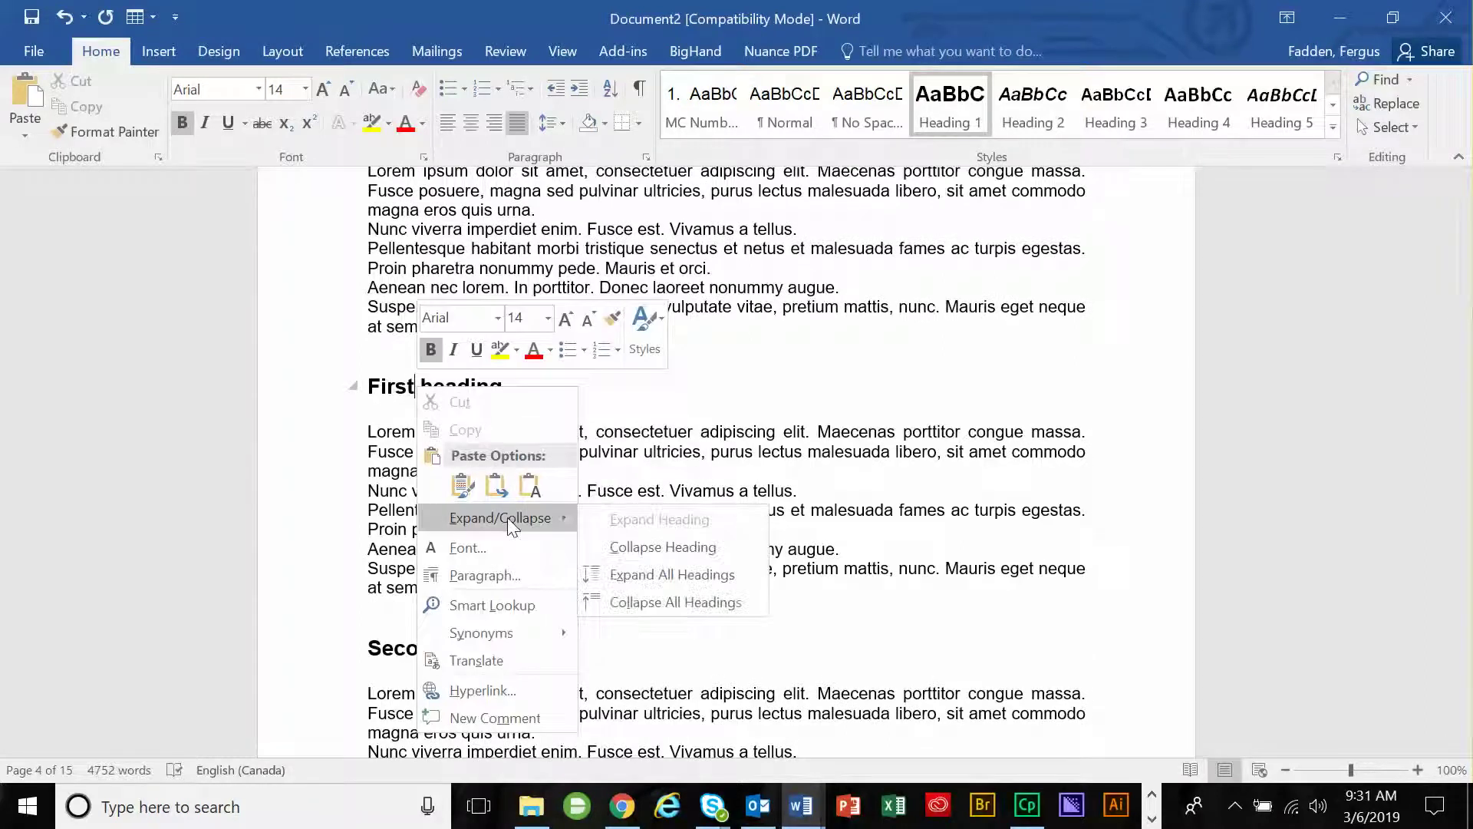
pyautogui.click(678, 602)
pyautogui.scroll(6, 536, 531)
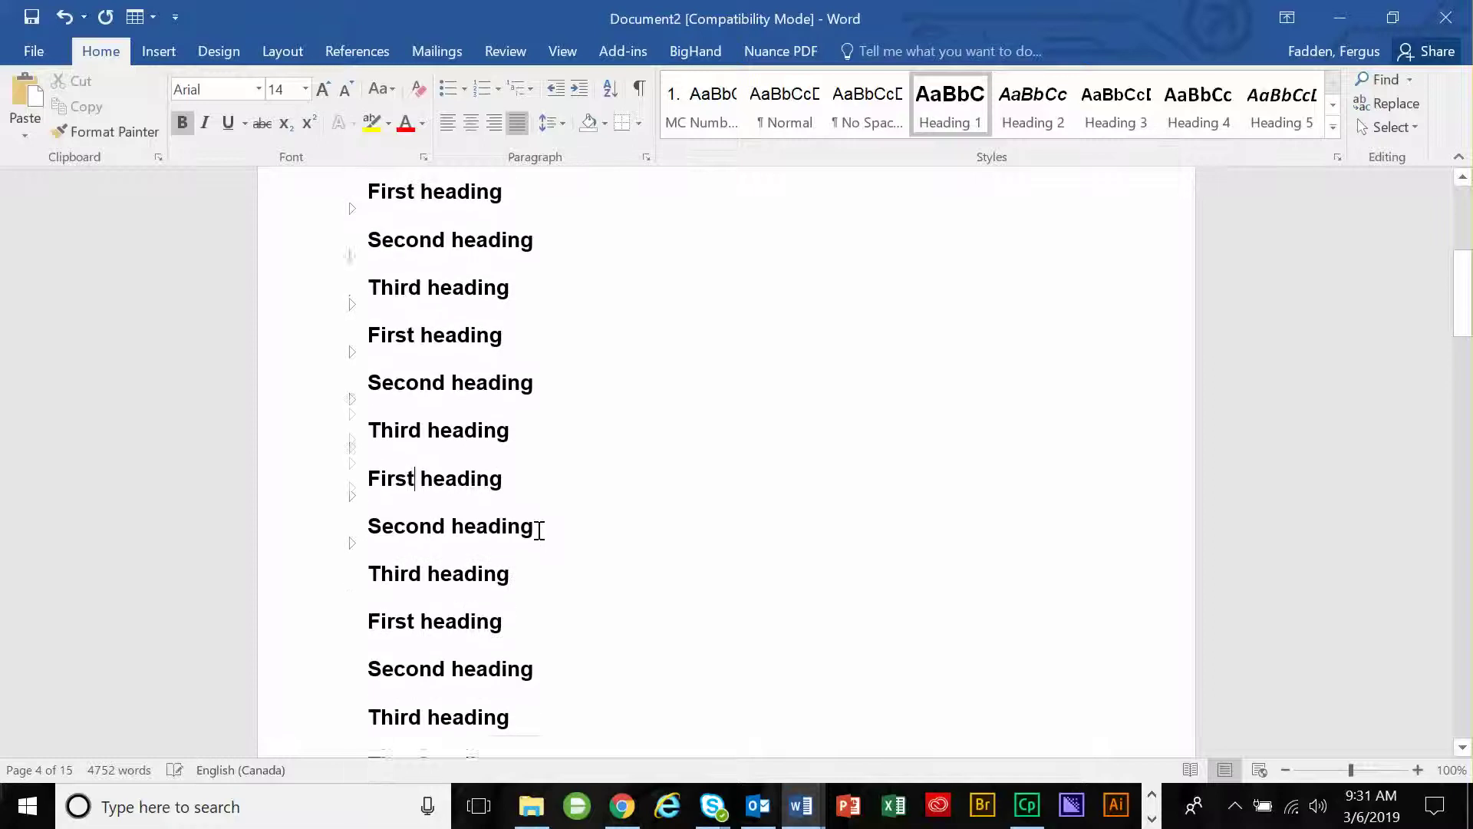
pyautogui.scroll(2, 535, 521)
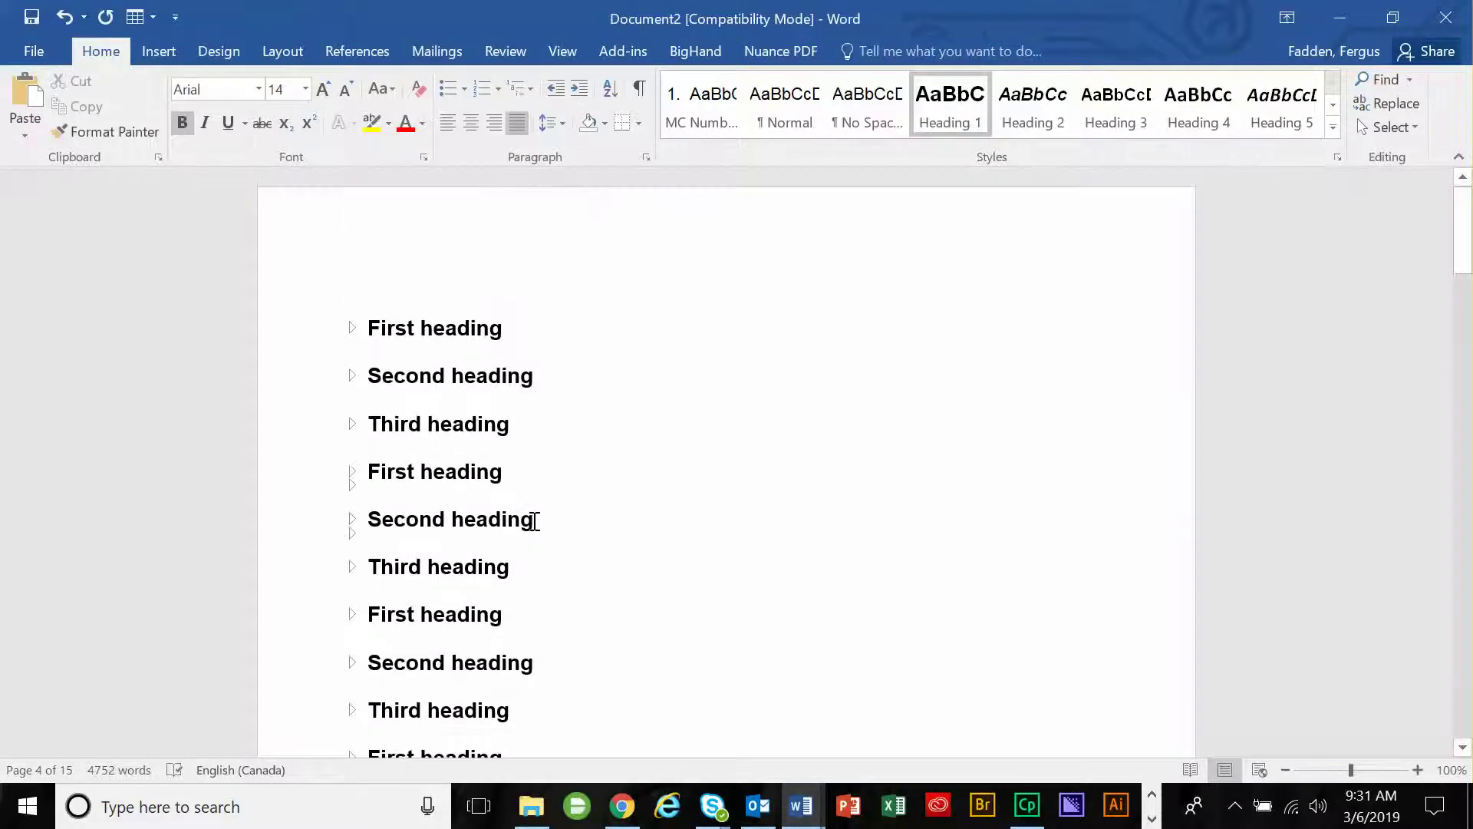
pyautogui.scroll(-10, 535, 521)
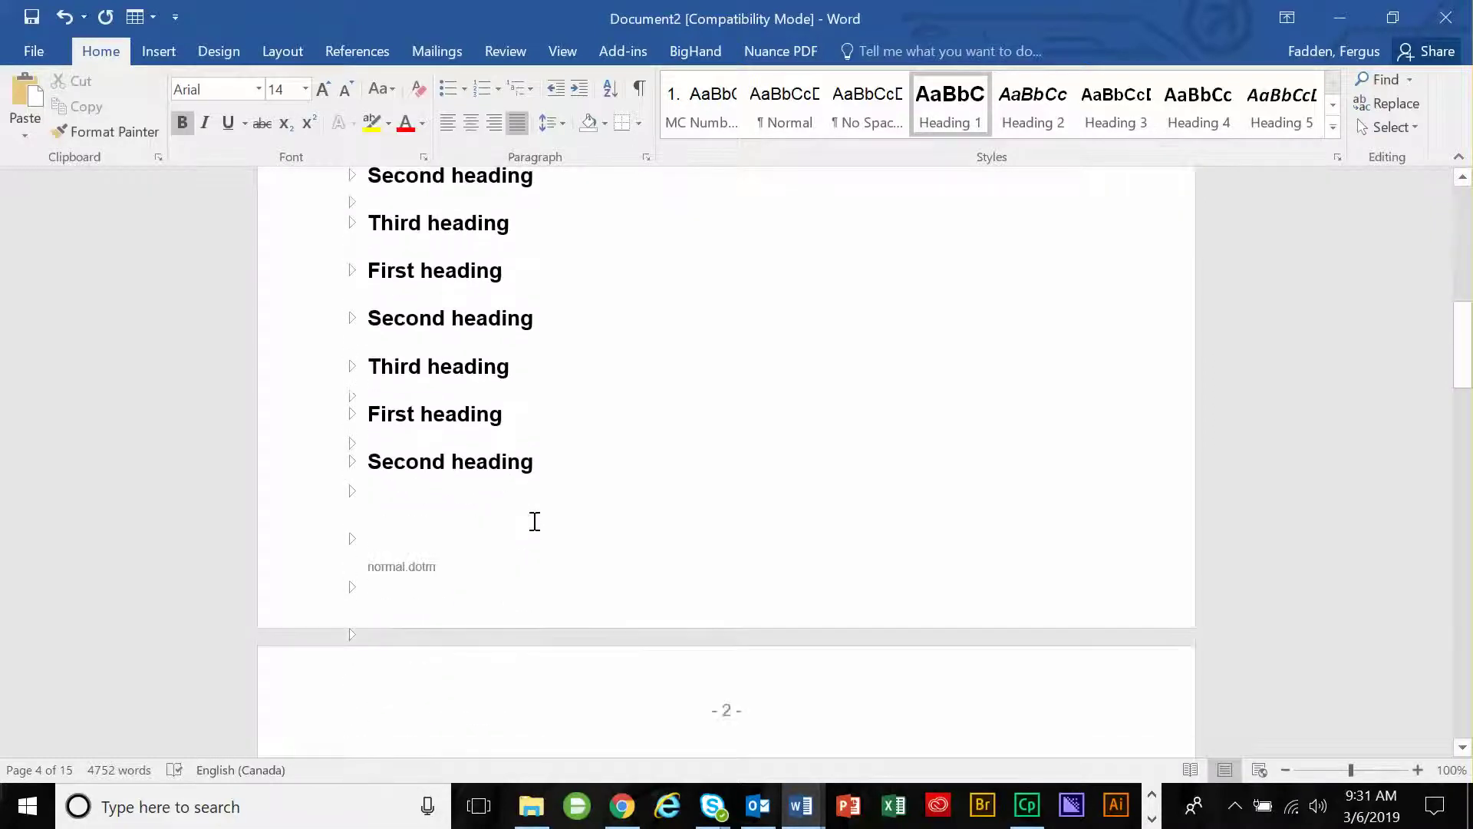
pyautogui.scroll(-10, 535, 521)
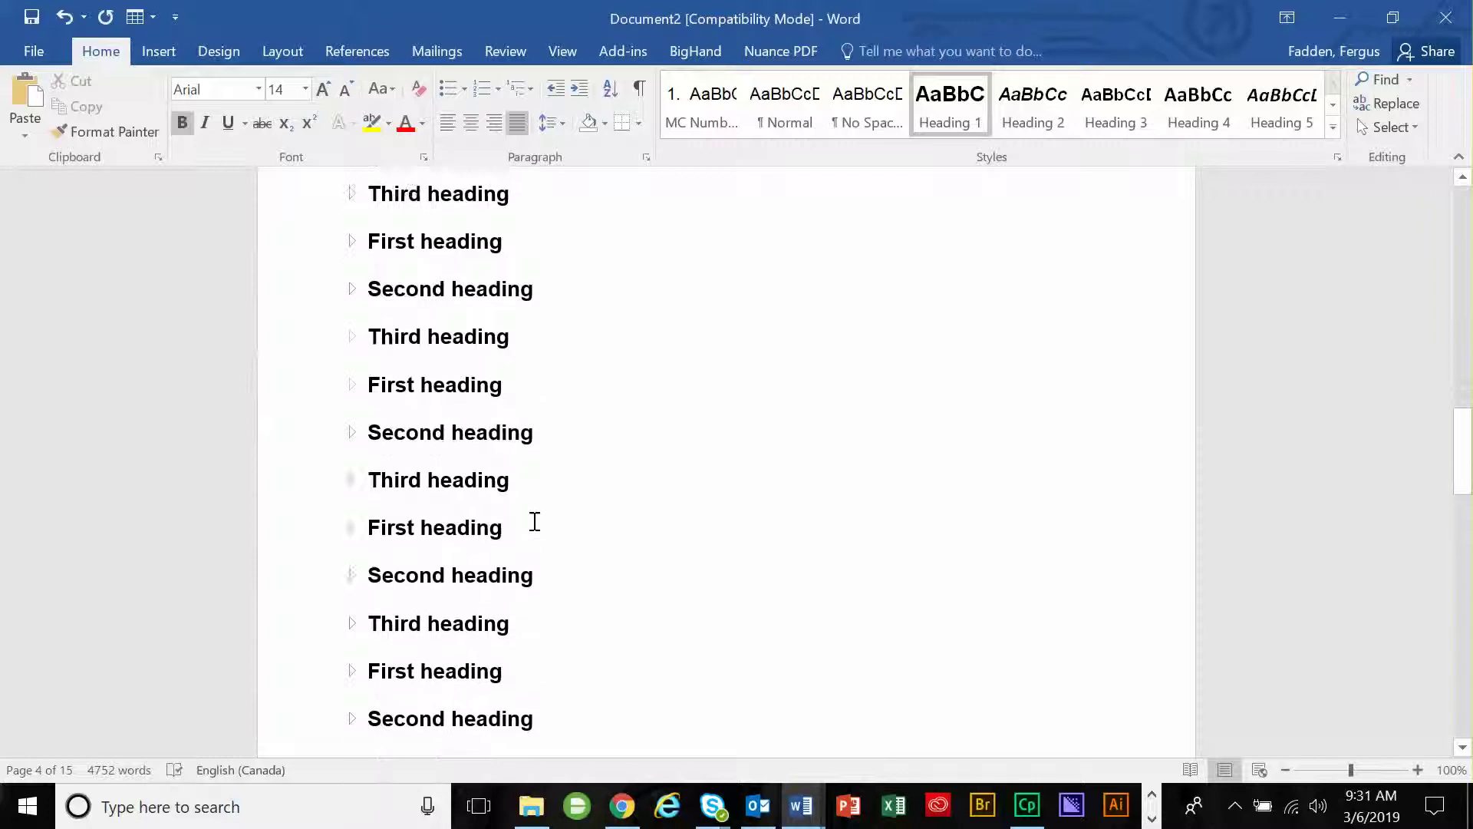
pyautogui.scroll(-8, 535, 521)
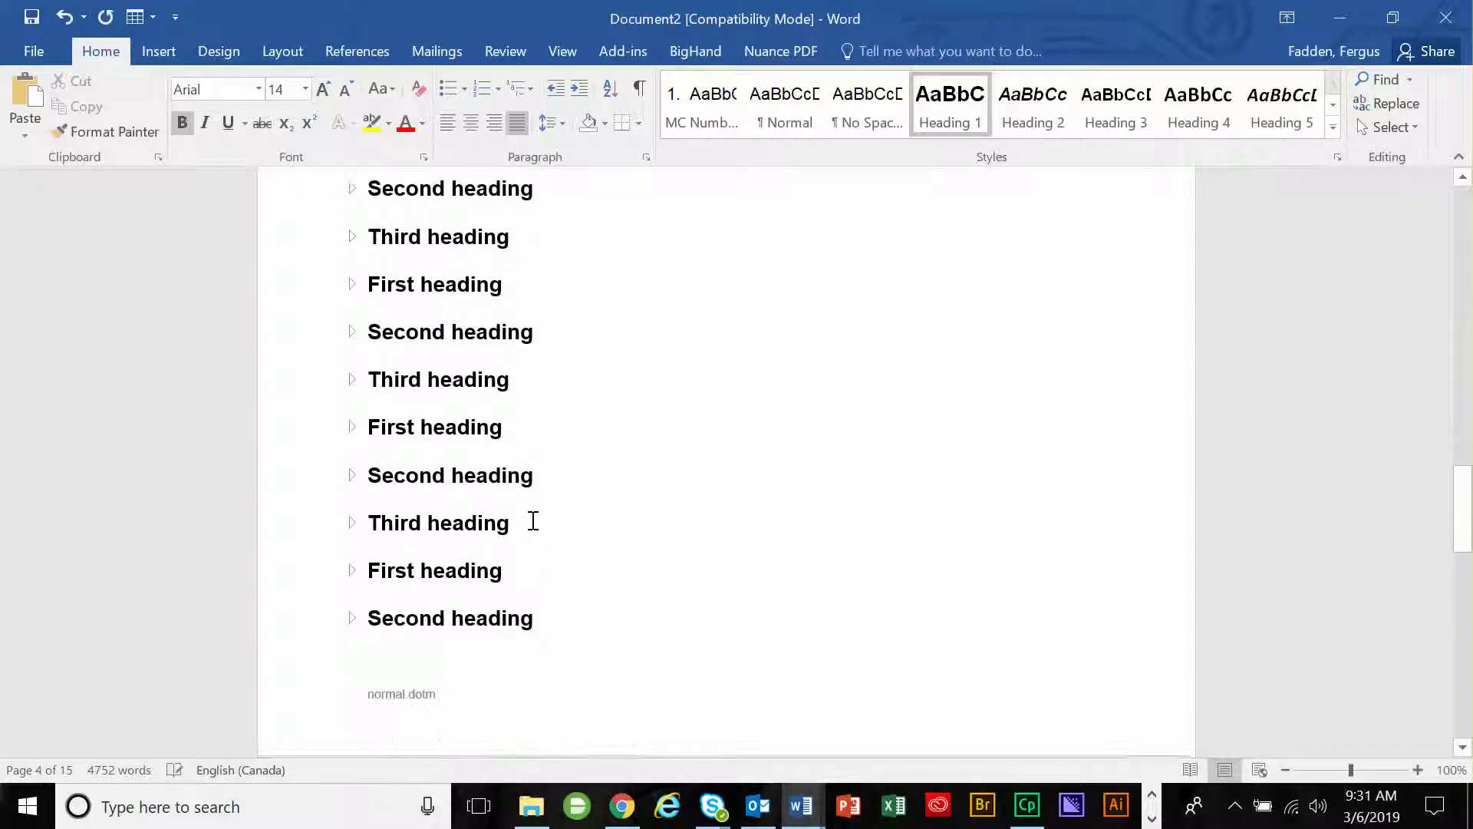
pyautogui.scroll(-9, 533, 521)
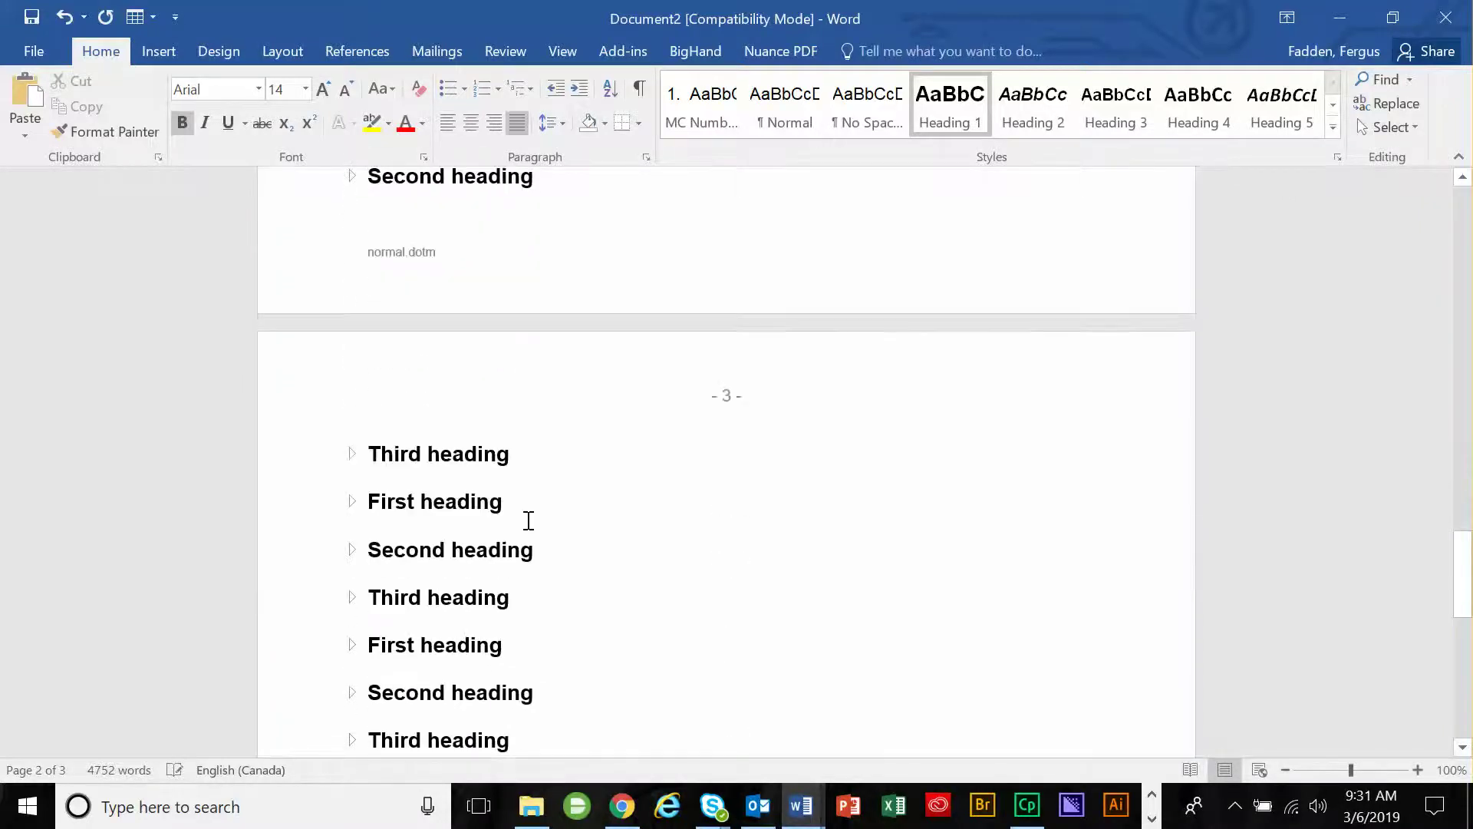
pyautogui.scroll(-7, 529, 521)
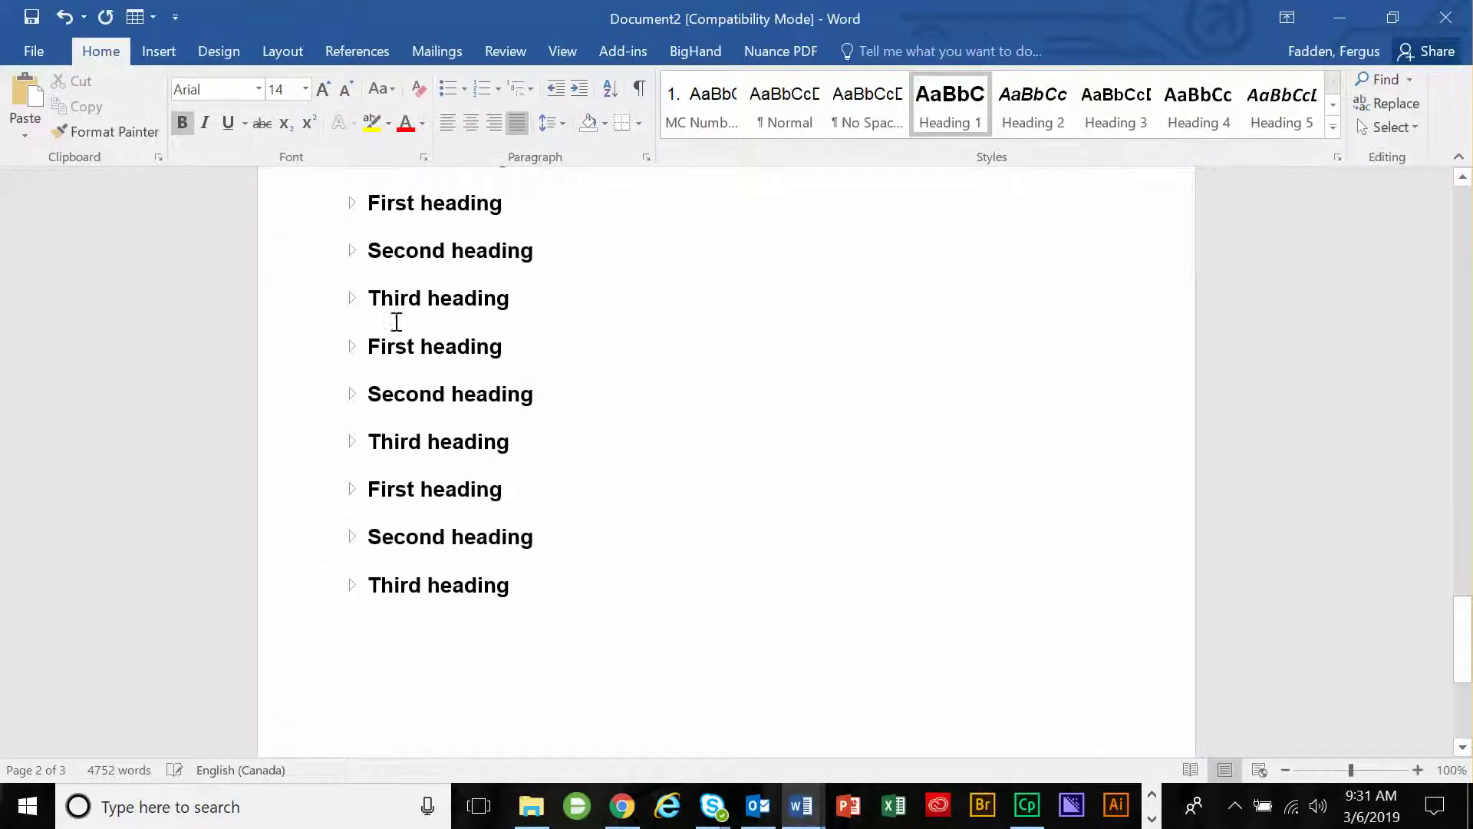
pyautogui.scroll(-2, 378, 541)
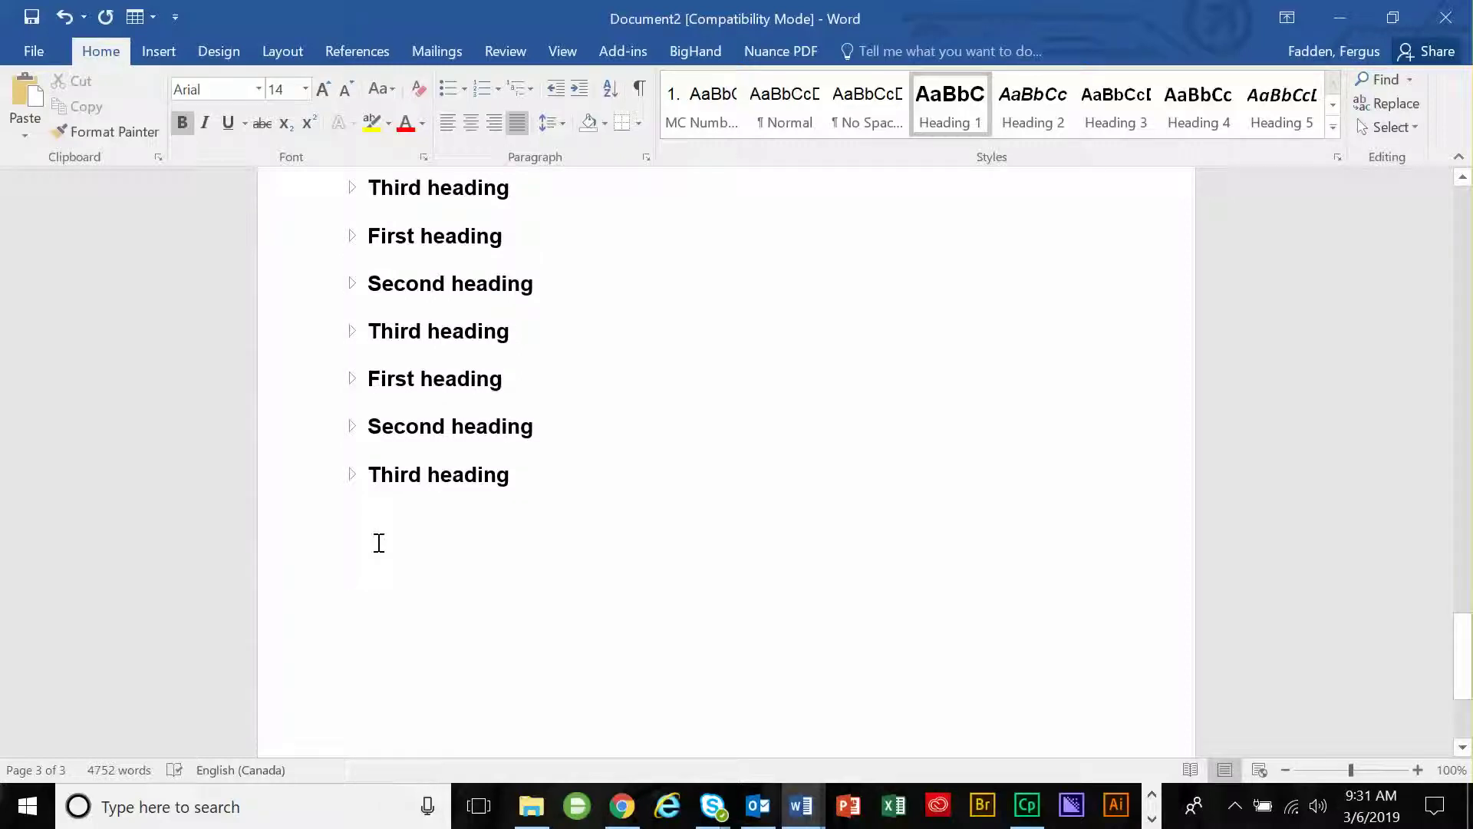